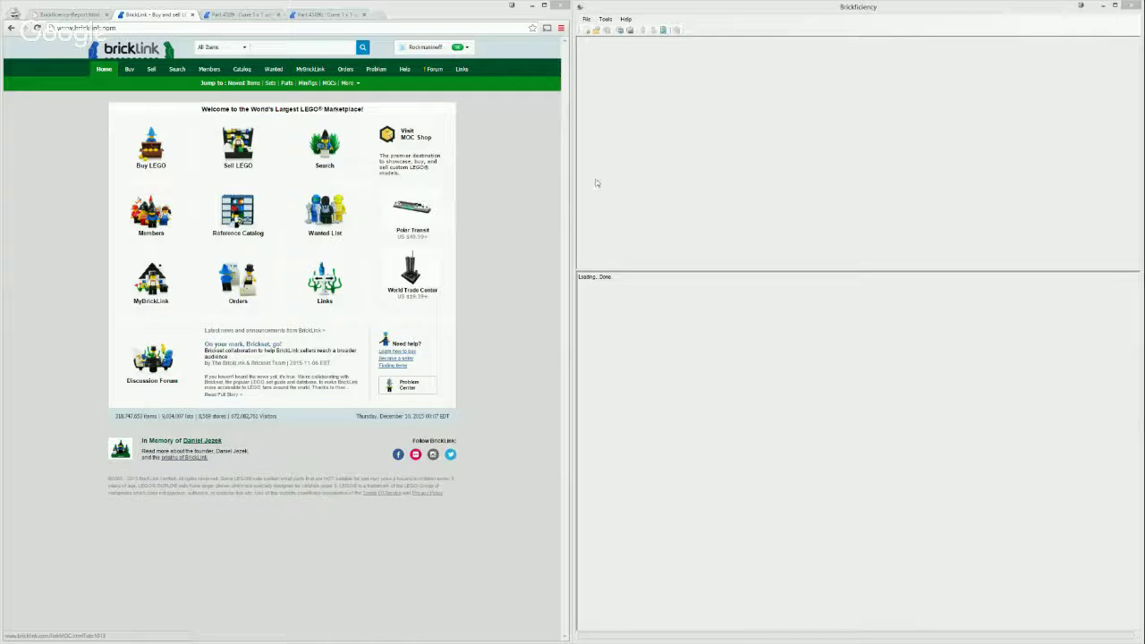
Enlarge the upper item list area in Brickficiency by lowering the divider above the message log
{"action": "left_click", "coordinate": [486, 161]}
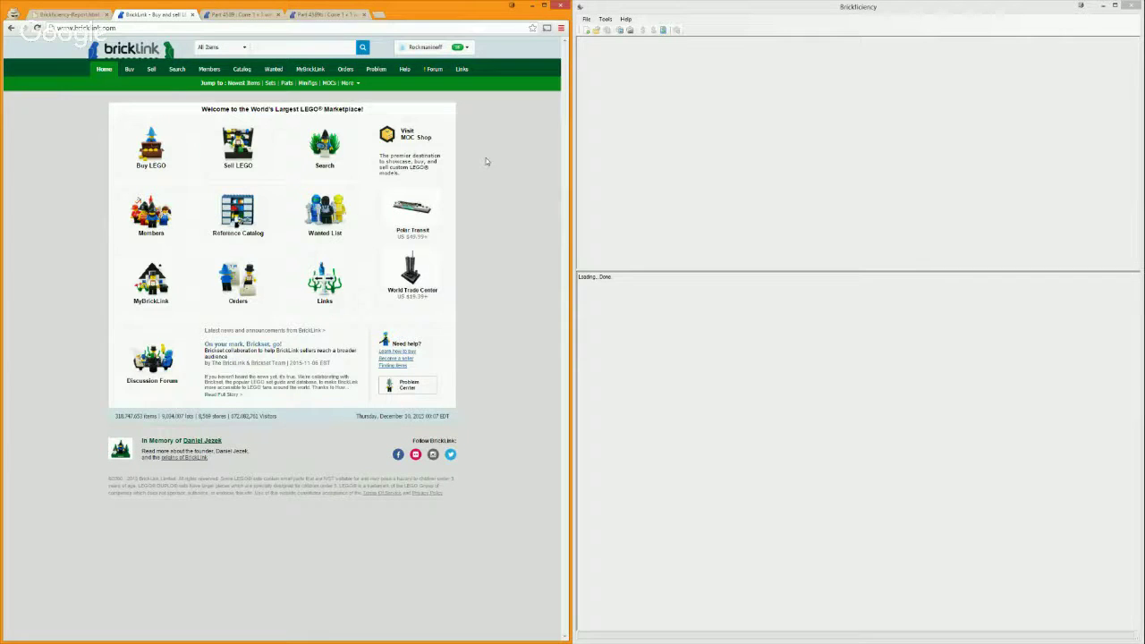
{"action": "left_click", "coordinate": [723, 123]}
{"action": "left_click_drag", "start_coordinate": [681, 269], "coordinate": [689, 332]}
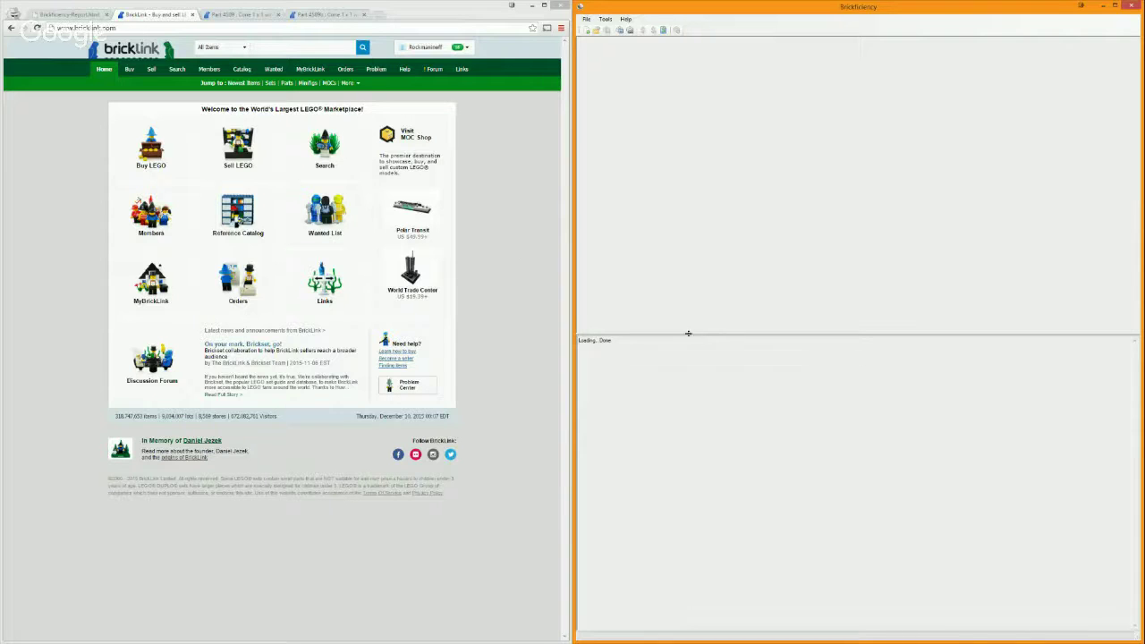
{"action": "left_click_drag", "start_coordinate": [688, 333], "coordinate": [690, 341]}
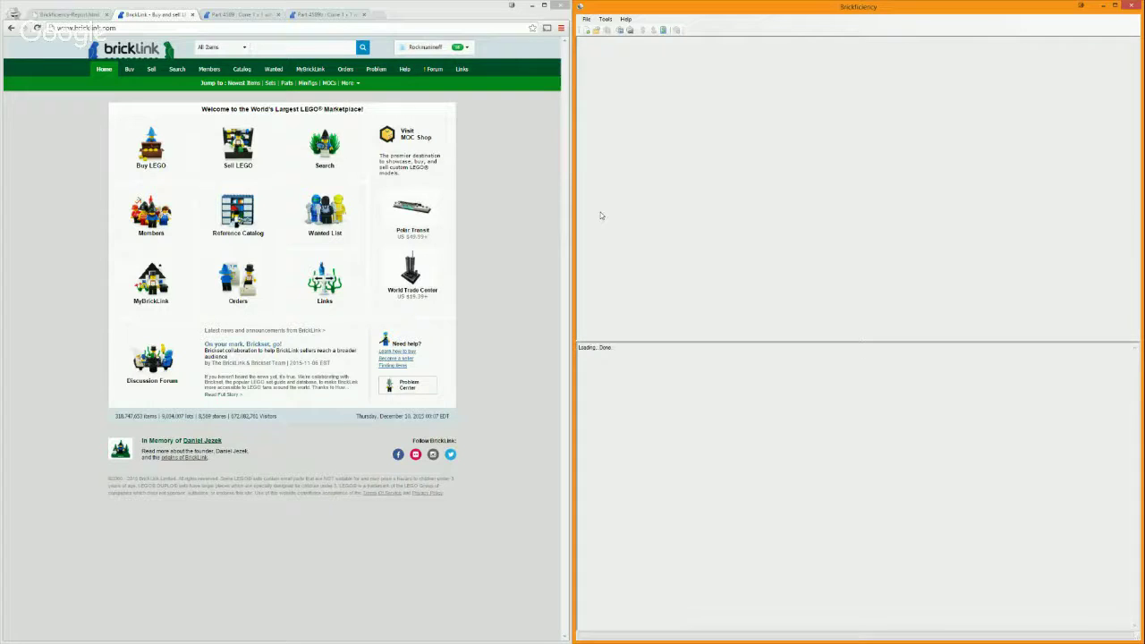
View the coloured ornaments model in LEGO Digital Designer and minimize it again
{"action": "left_click", "coordinate": [535, 198]}
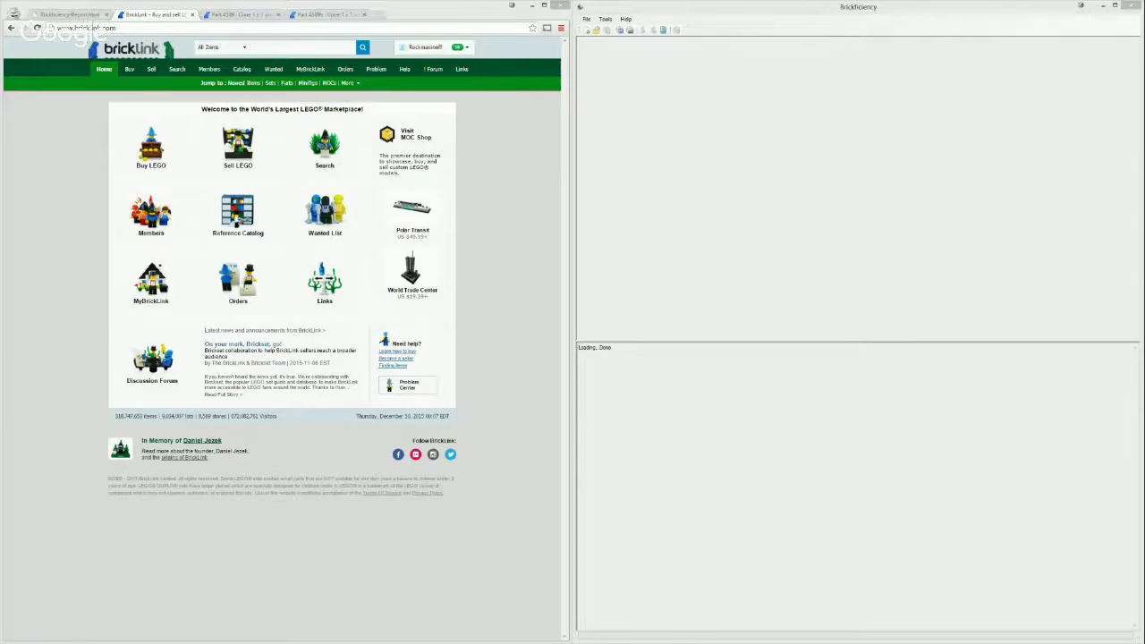
{"action": "key", "text": "alt+Tab"}
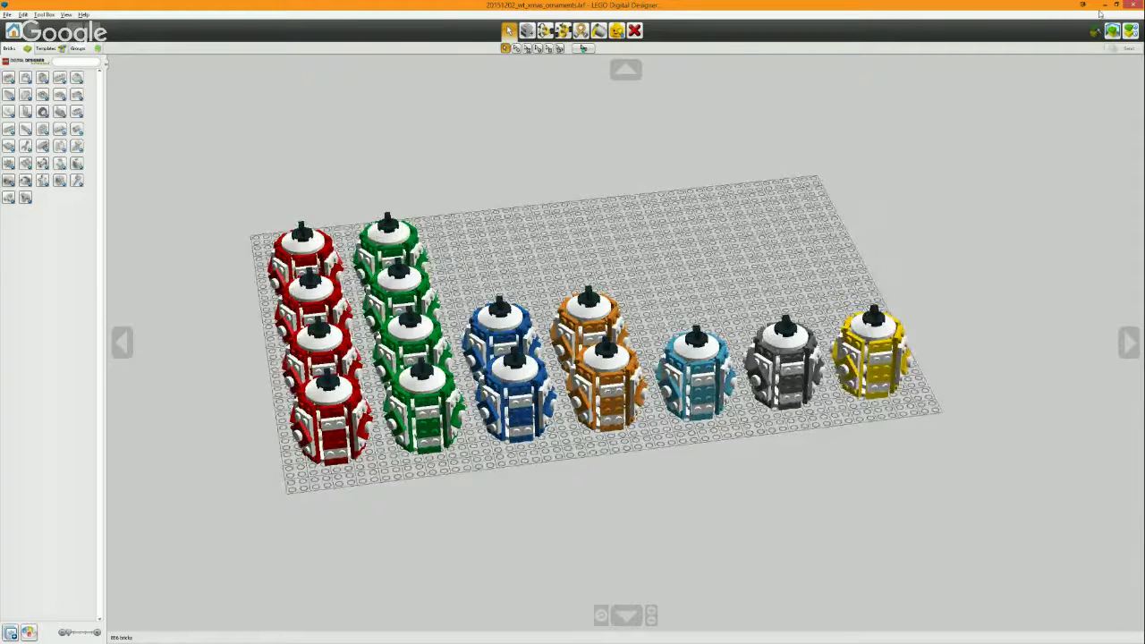
{"action": "left_click", "coordinate": [1105, 6]}
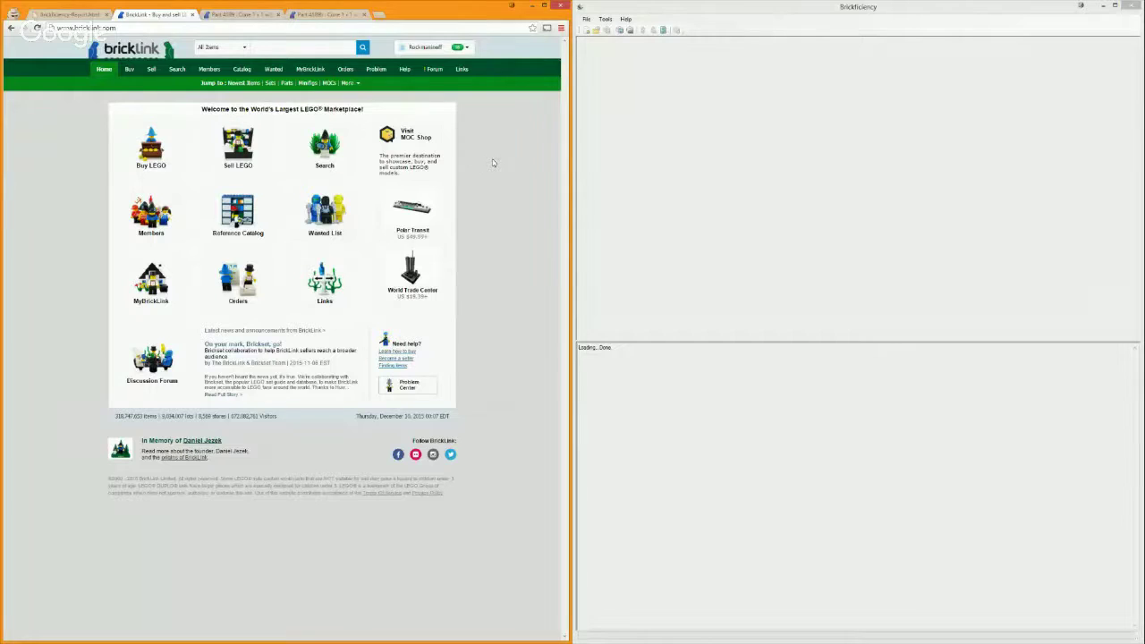
Check the version information of Brickficiency and close it
{"action": "left_click", "coordinate": [826, 136]}
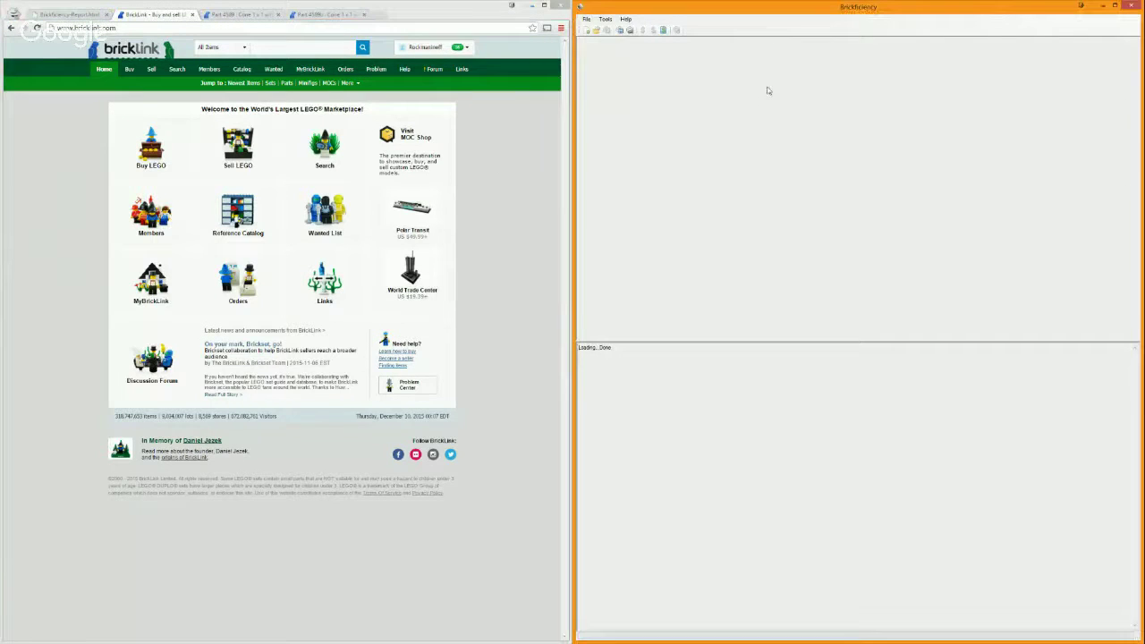
{"action": "left_click", "coordinate": [625, 19]}
{"action": "left_click", "coordinate": [632, 30]}
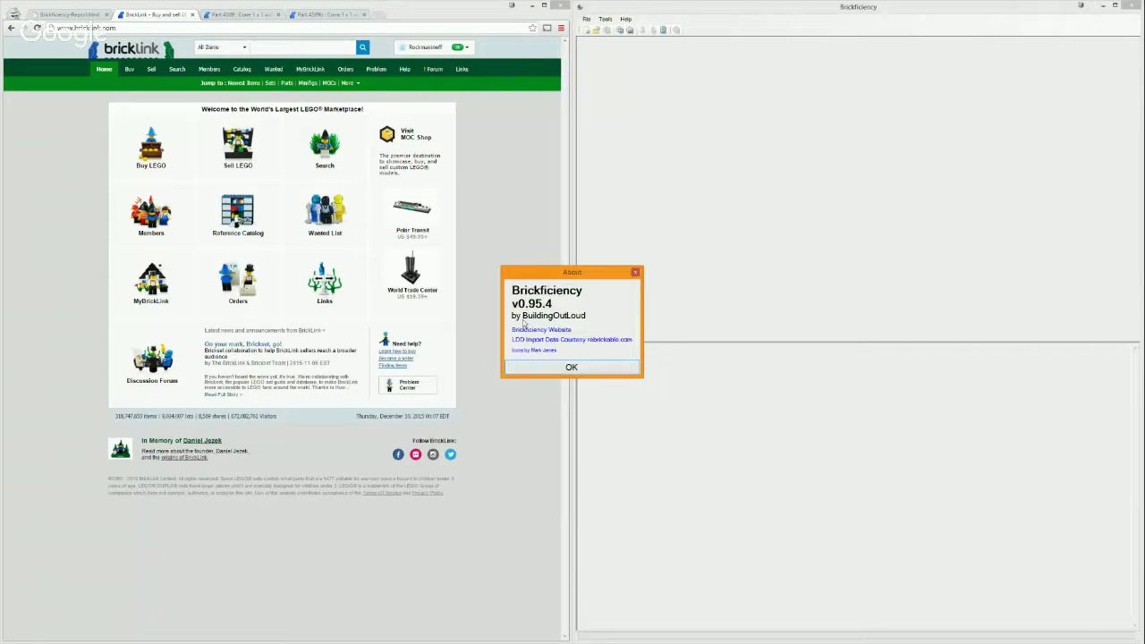
{"action": "left_click", "coordinate": [634, 274]}
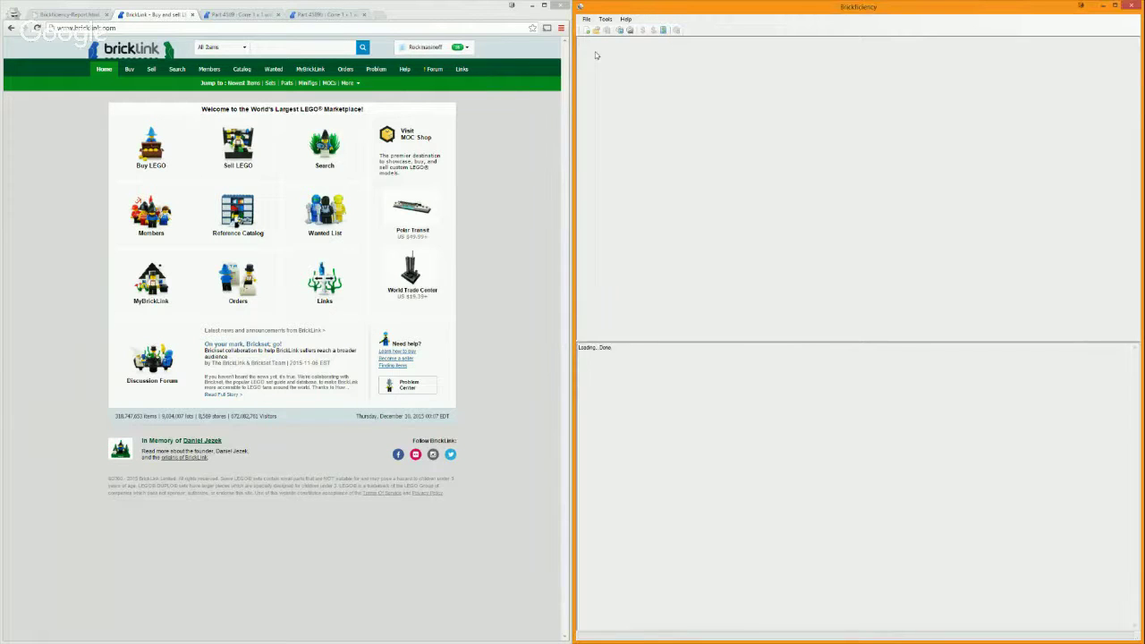
Import the ornament model's parts from its LDD/LXF file
{"action": "left_click", "coordinate": [586, 19]}
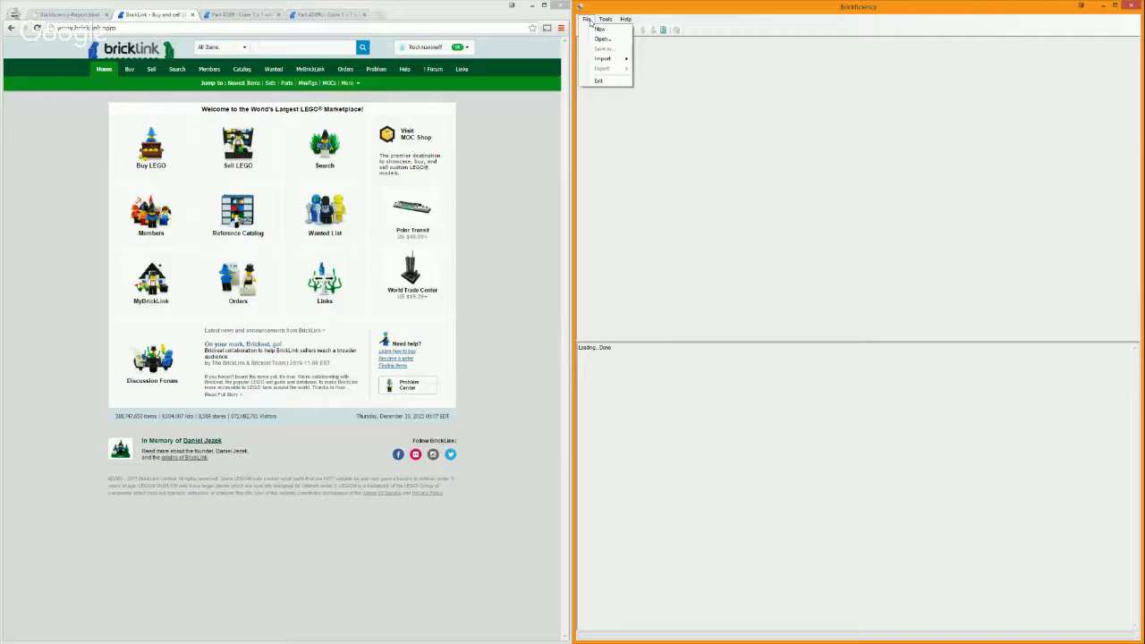
{"action": "mouse_move", "coordinate": [609, 60]}
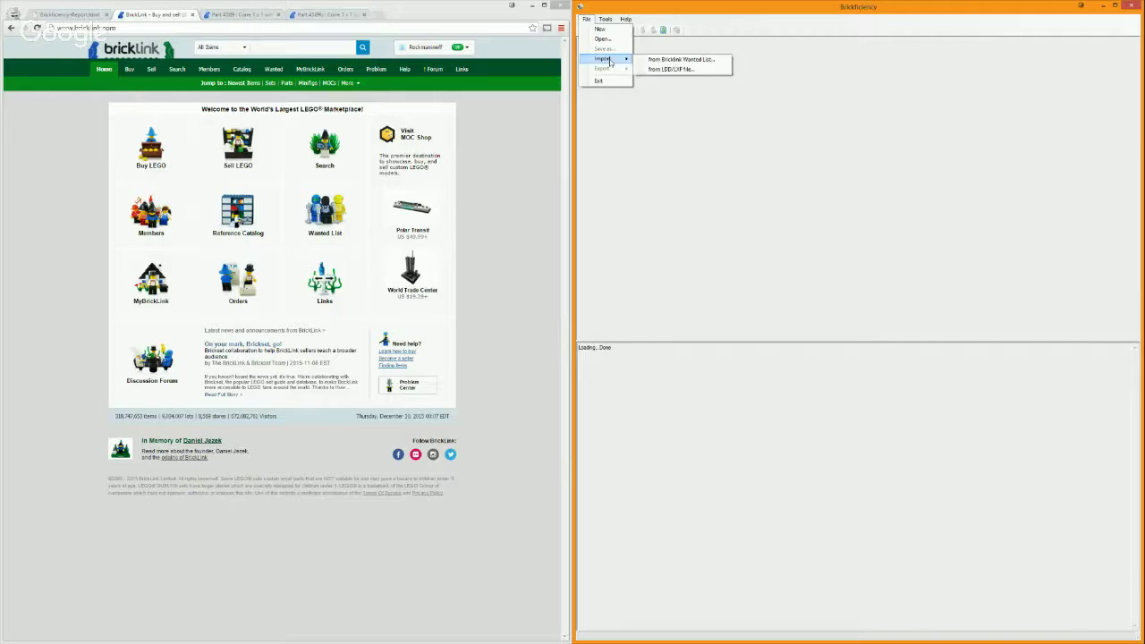
{"action": "left_click", "coordinate": [717, 70]}
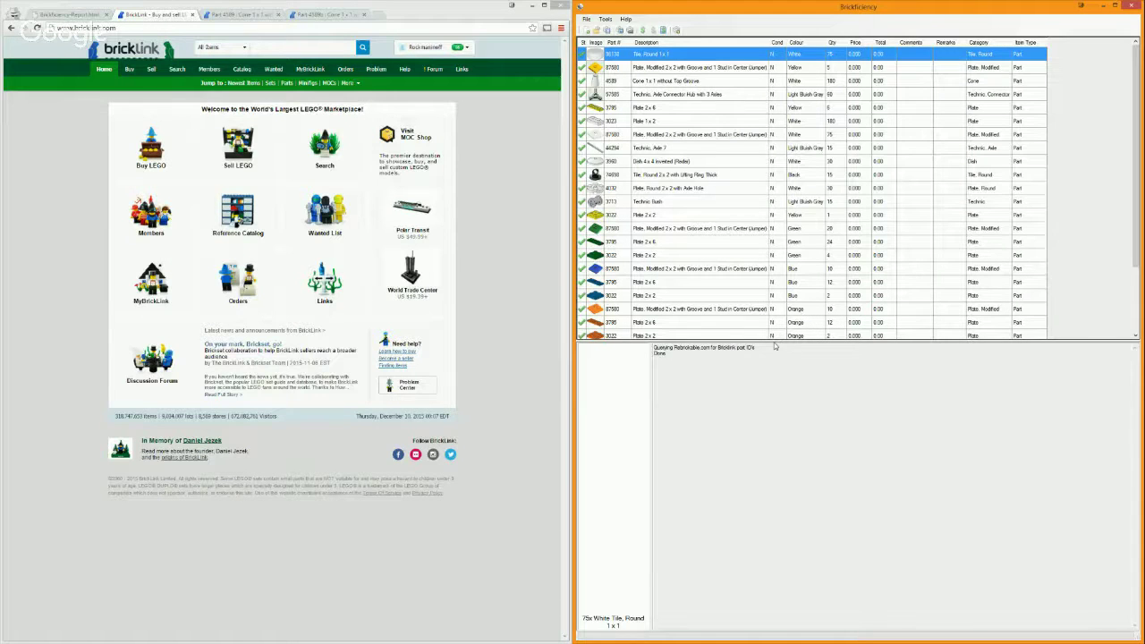
Enlarge the parts list area until all imported rows fit without scrolling
{"action": "left_click_drag", "start_coordinate": [773, 341], "coordinate": [772, 403]}
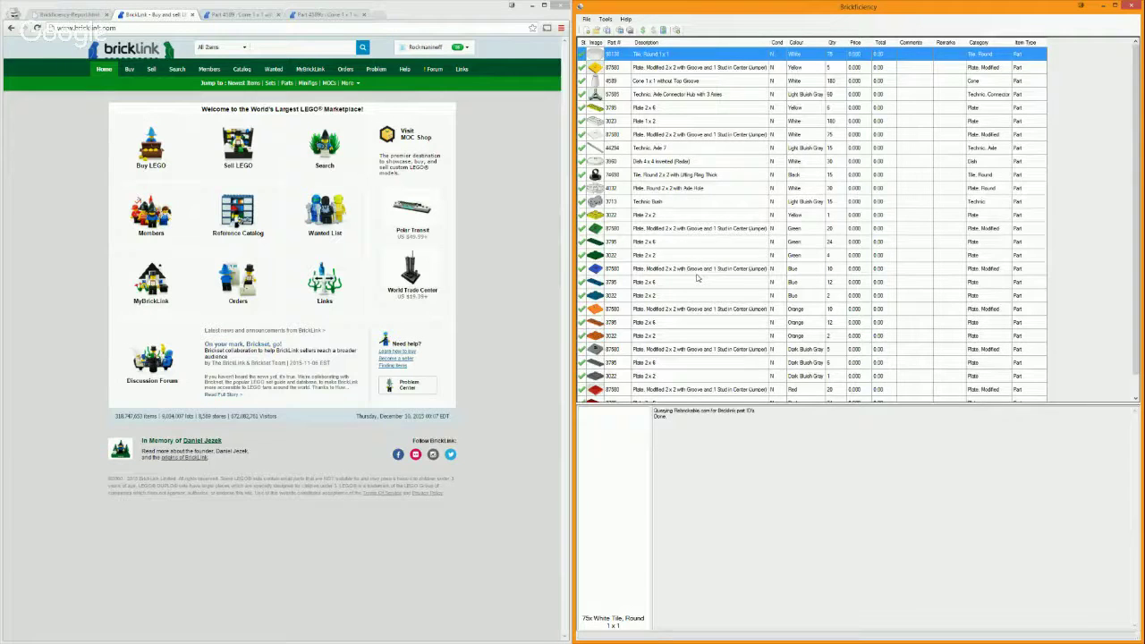
{"action": "scroll", "coordinate": [697, 278], "scroll_direction": "down", "scroll_amount": 1}
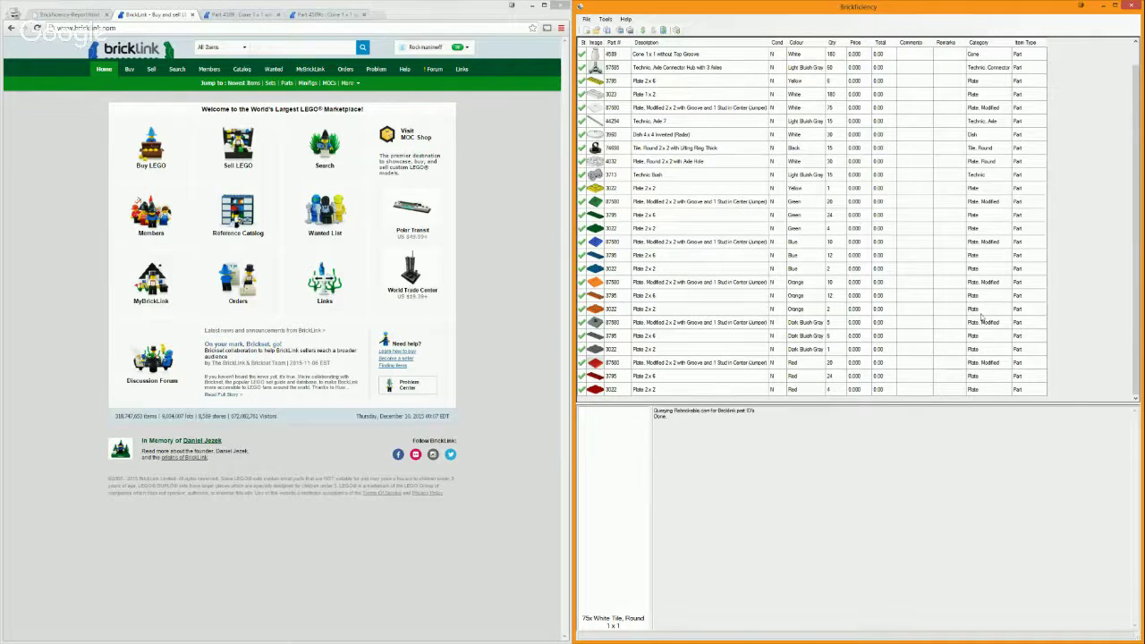
{"action": "scroll", "coordinate": [843, 333], "scroll_direction": "up", "scroll_amount": 1}
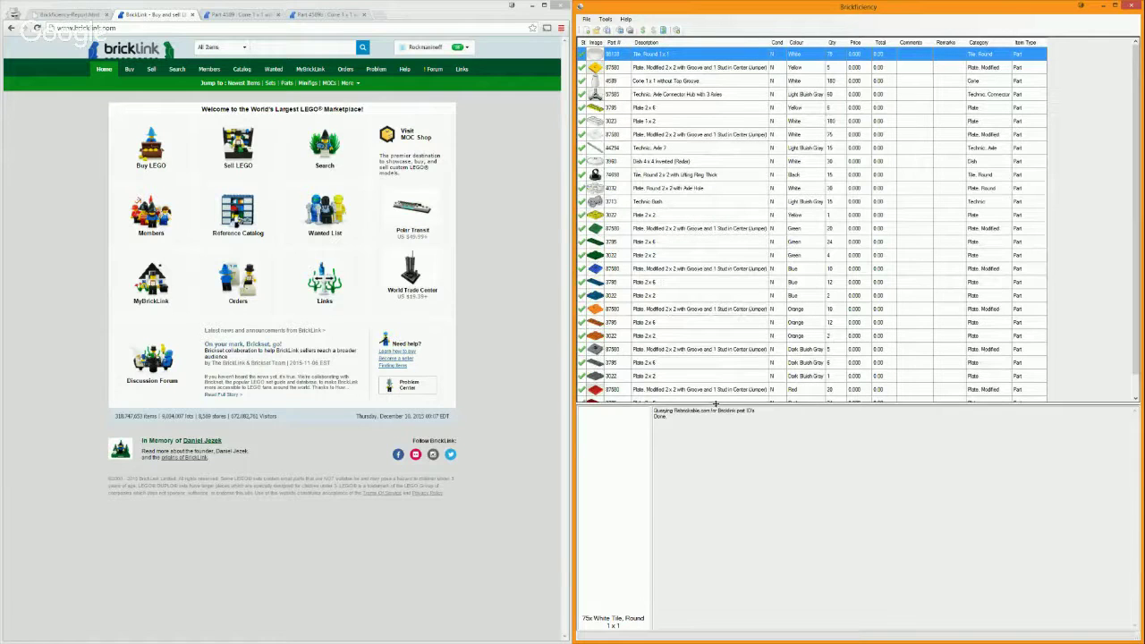
{"action": "left_click_drag", "start_coordinate": [715, 403], "coordinate": [713, 439]}
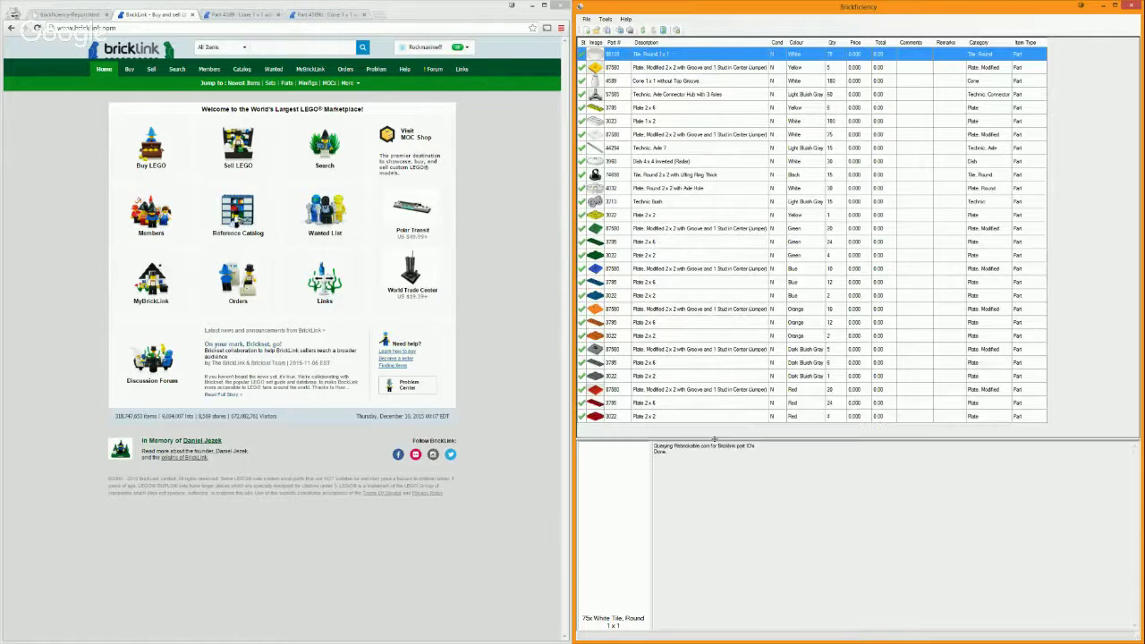
Compare the piece total of all imported lots with the brick count of the whole model in LEGO Digital Designer
{"action": "left_click", "coordinate": [845, 433]}
{"action": "key", "text": "ctrl+a"}
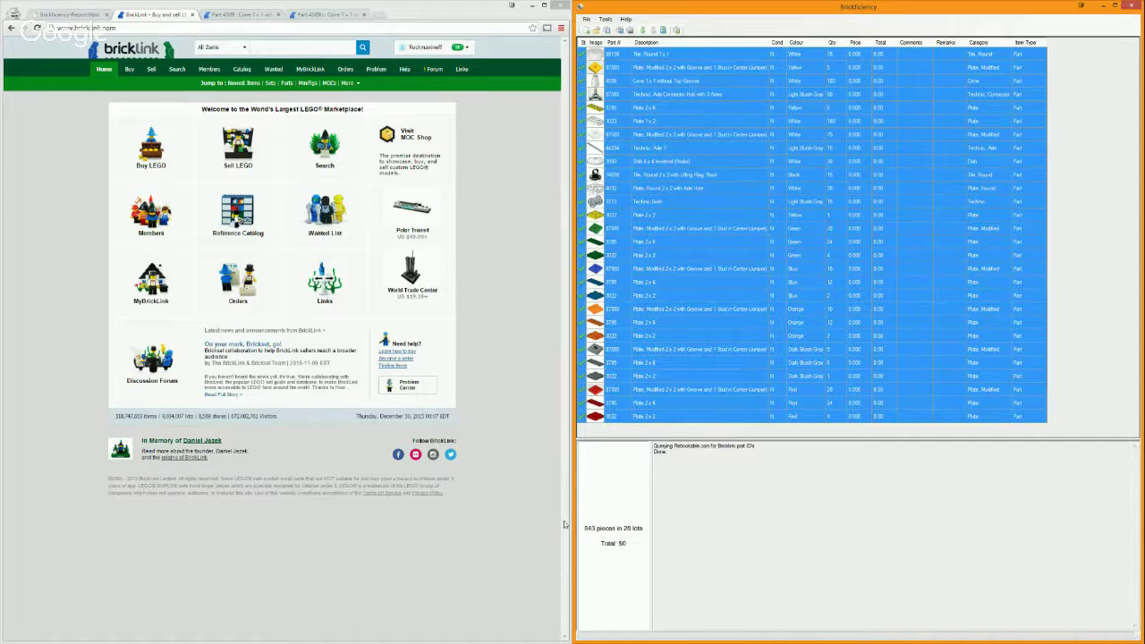
{"action": "key", "text": "alt+Tab"}
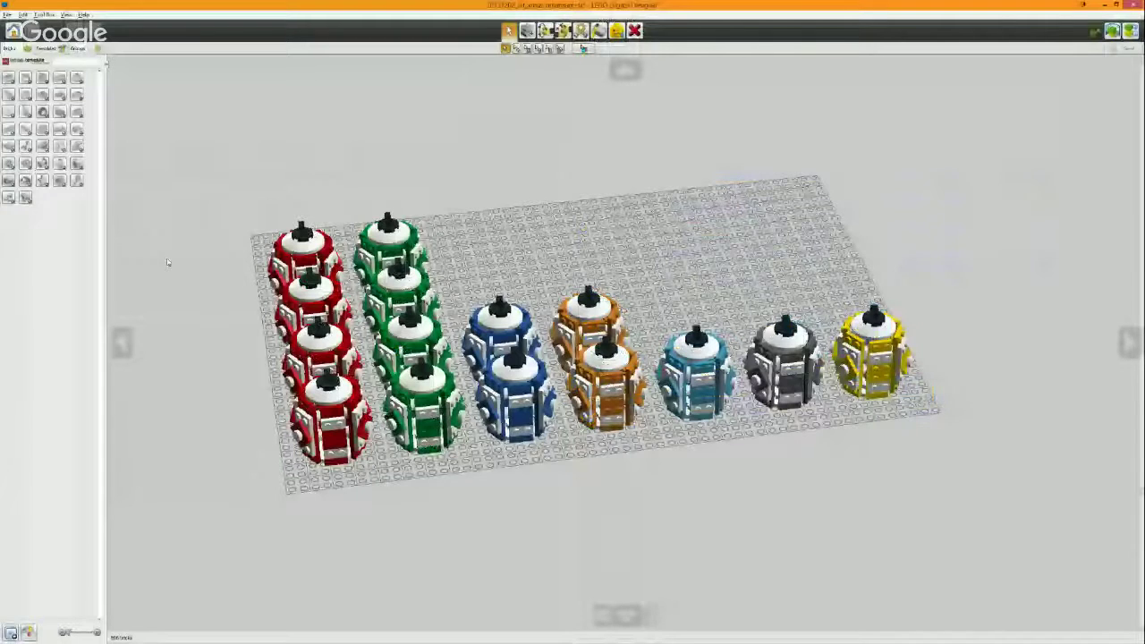
{"action": "left_click_drag", "start_coordinate": [527, 269], "coordinate": [565, 274]}
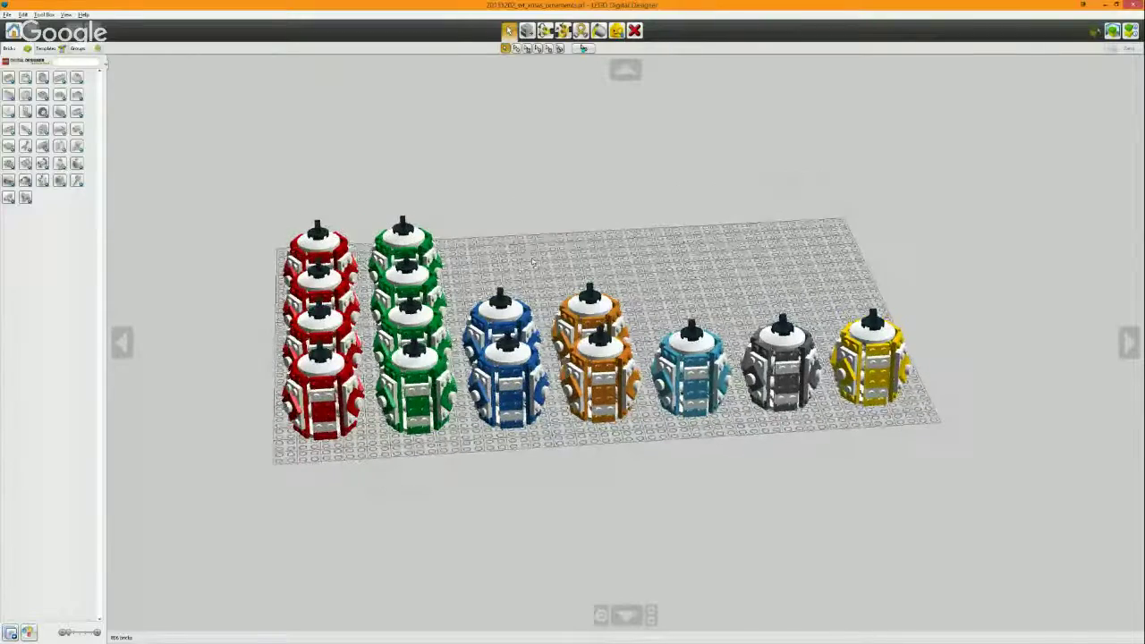
{"action": "key", "text": "ctrl+a"}
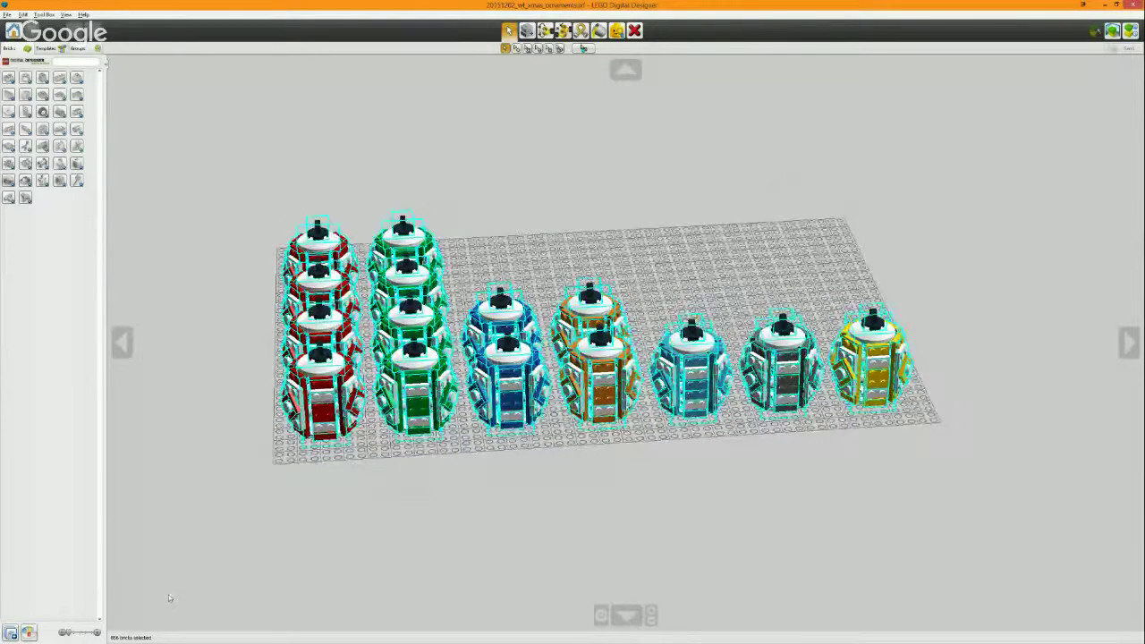
{"action": "left_click", "coordinate": [196, 492]}
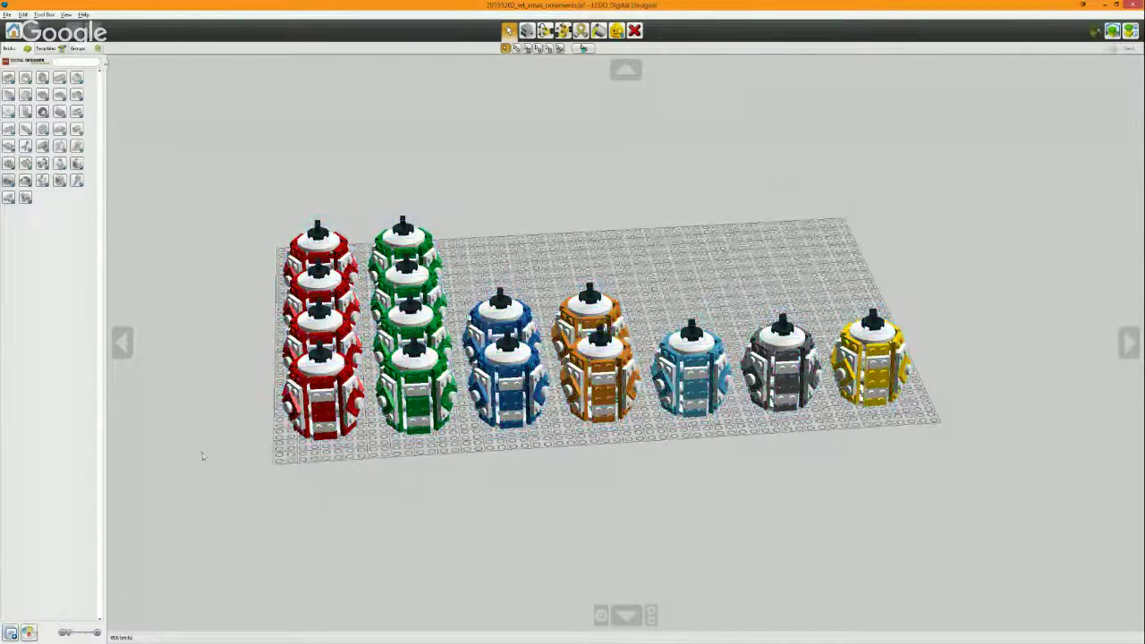
{"action": "scroll", "coordinate": [713, 329], "scroll_direction": "down", "scroll_amount": 1}
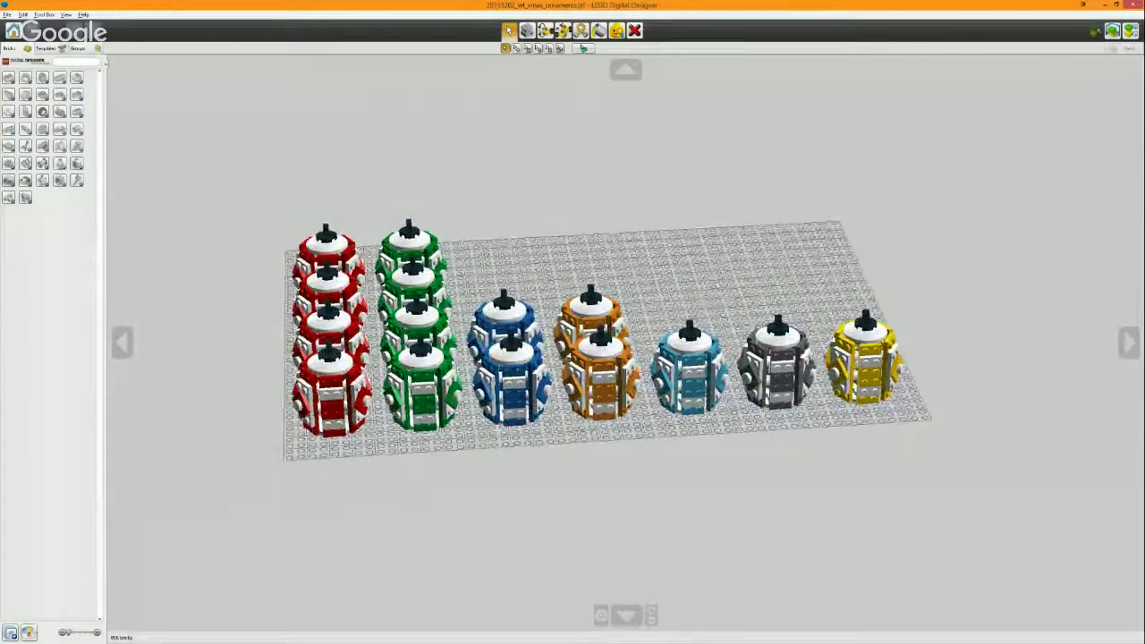
{"action": "left_click_drag", "start_coordinate": [713, 329], "coordinate": [975, 119]}
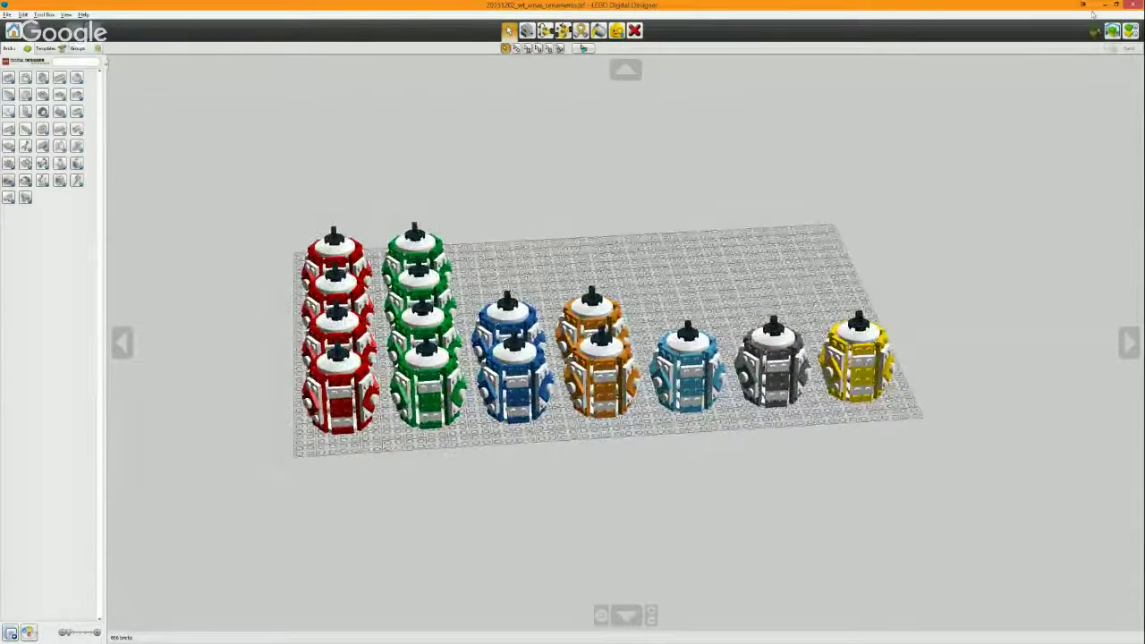
{"action": "left_click", "coordinate": [1104, 7]}
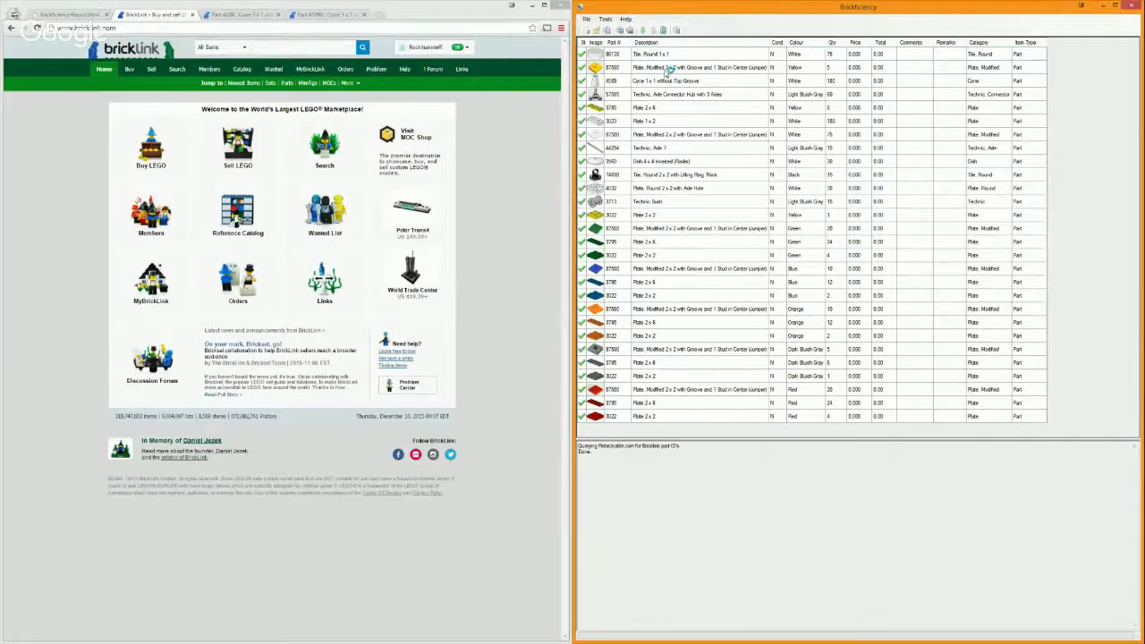
Open the saved parts list and check its two Dark Azure lots against the red Plate 2 x 6 lot
{"action": "left_click", "coordinate": [586, 18]}
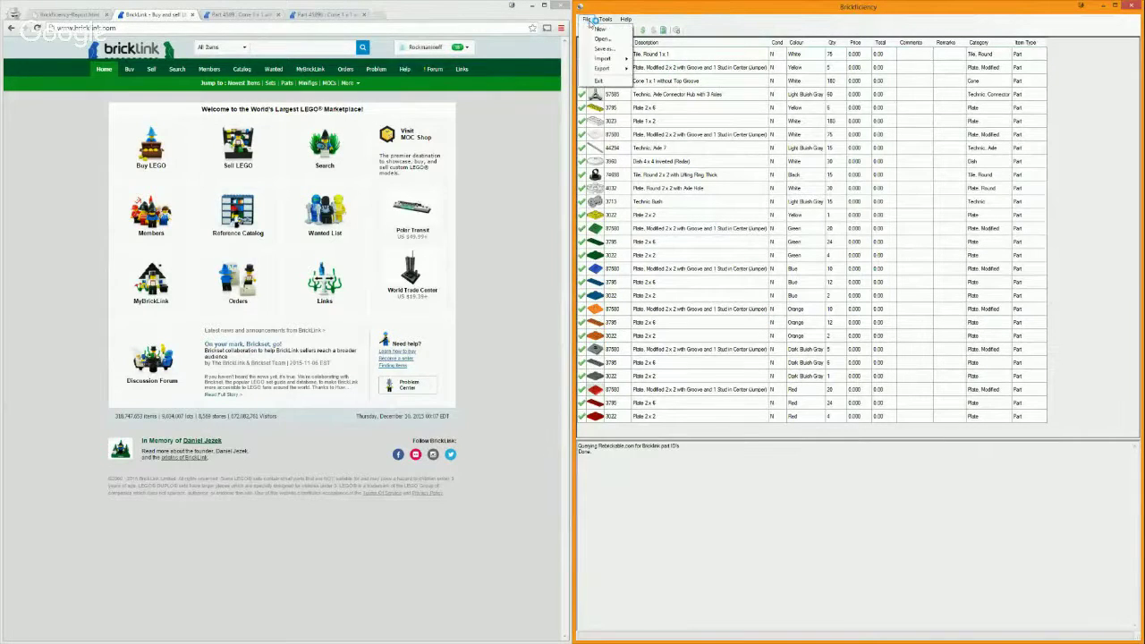
{"action": "left_click", "coordinate": [600, 41]}
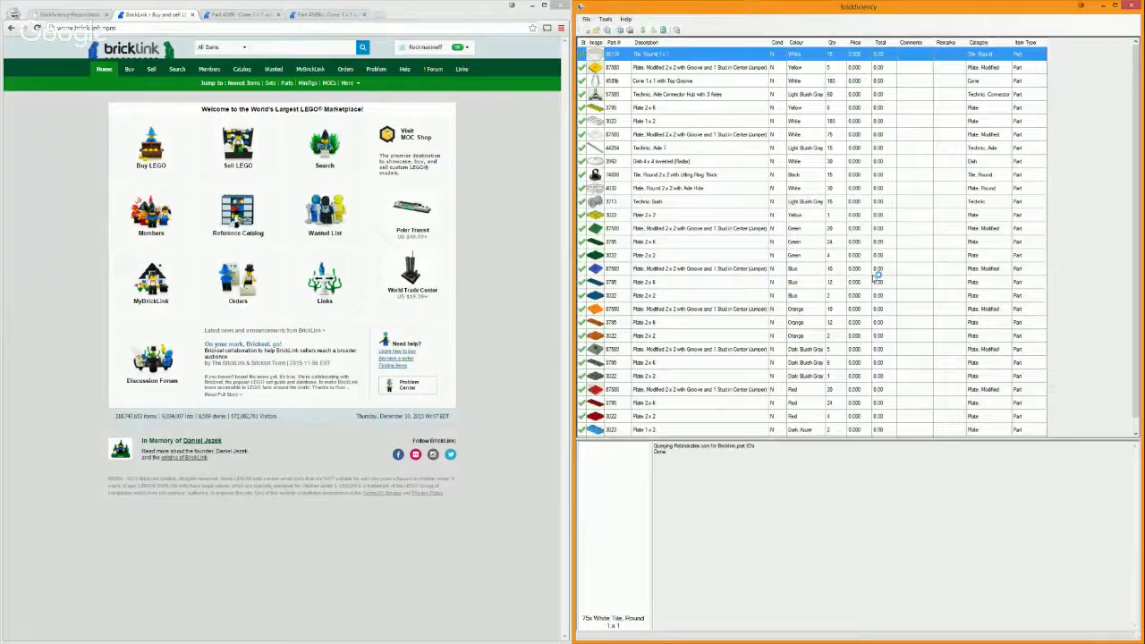
{"action": "left_click", "coordinate": [674, 416]}
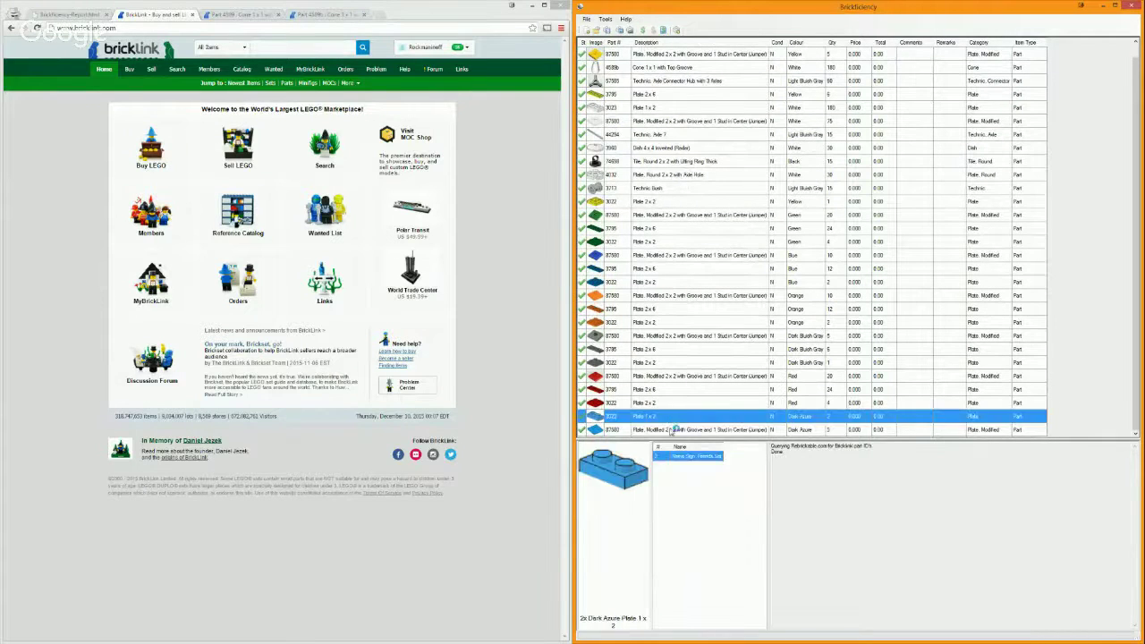
{"action": "left_click", "coordinate": [672, 430], "text": "shift"}
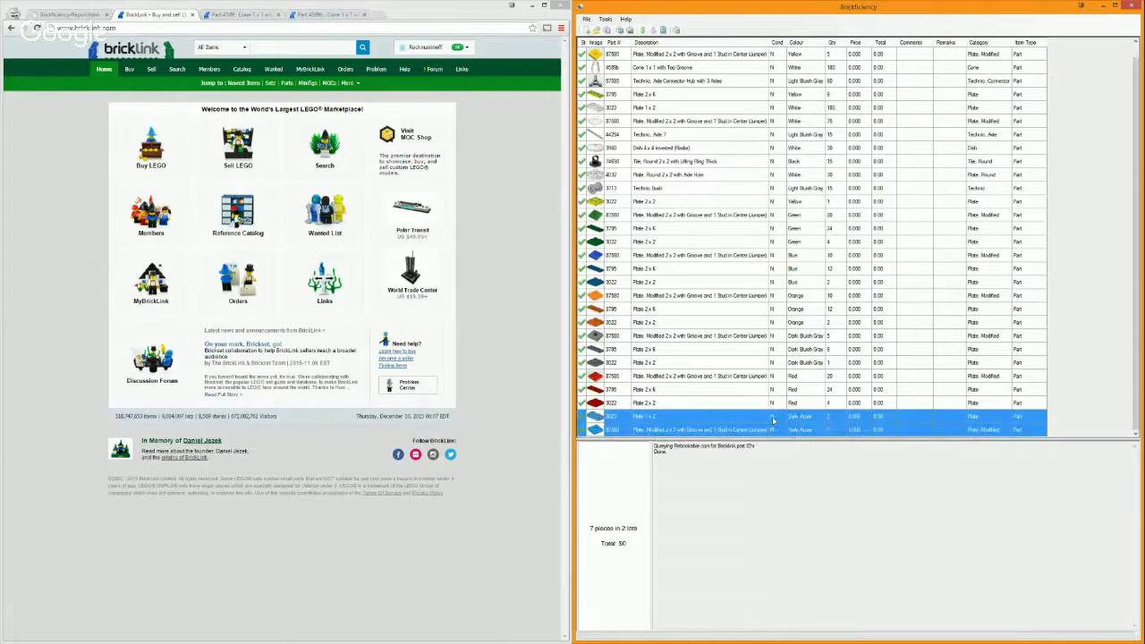
{"action": "left_click", "coordinate": [668, 391]}
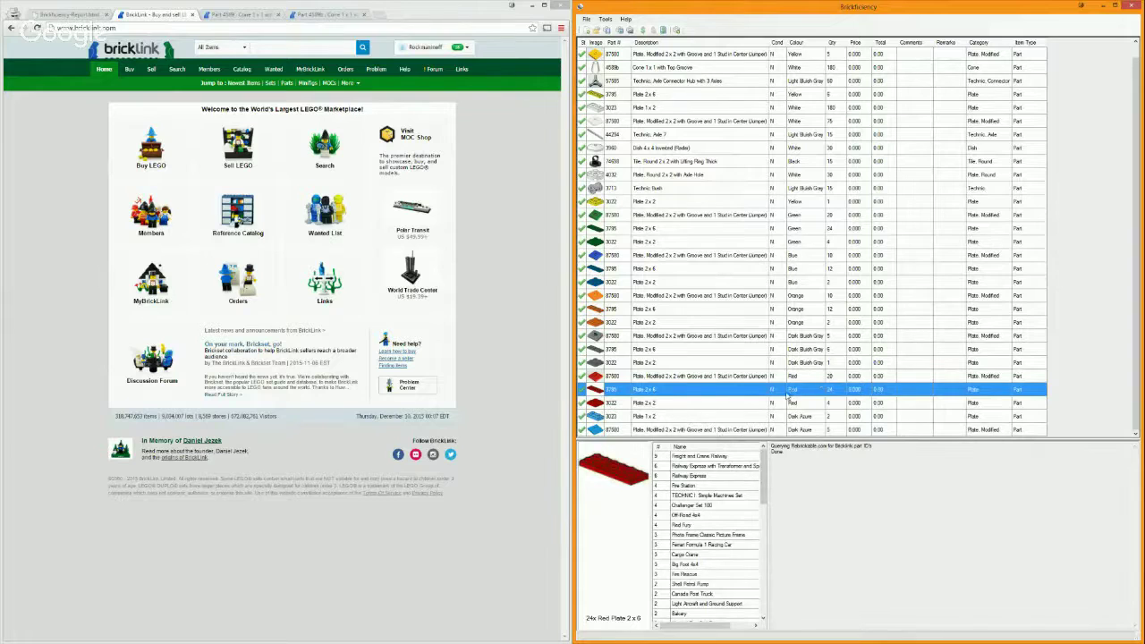
{"action": "left_click", "coordinate": [809, 418]}
{"action": "left_click", "coordinate": [804, 390]}
{"action": "left_click", "coordinate": [1057, 420]}
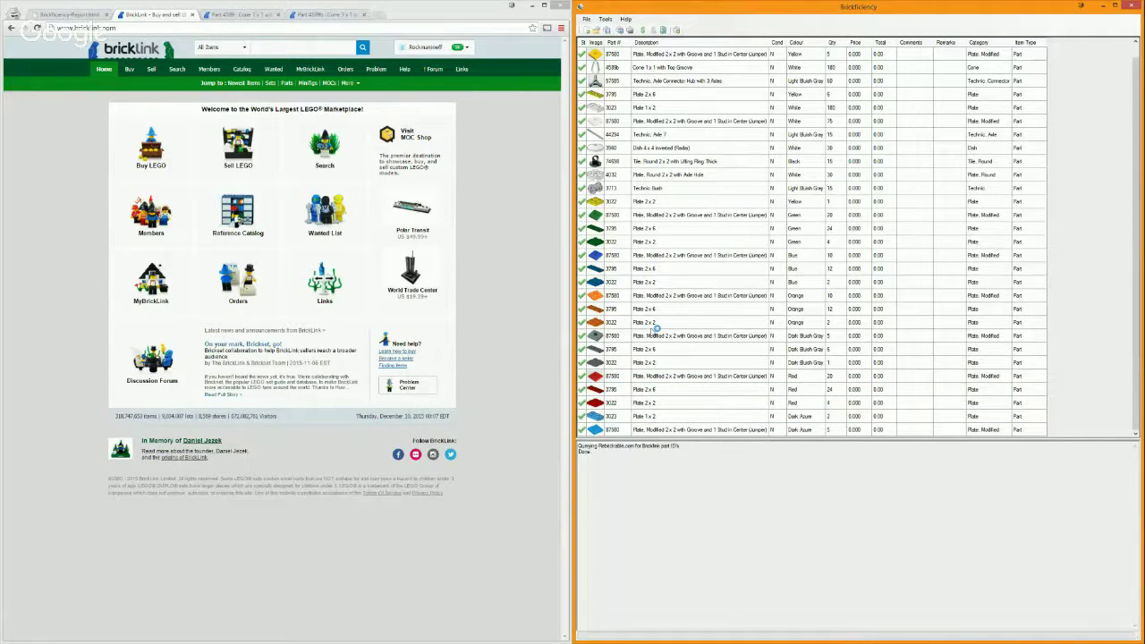
Add the Plate 2 x 6 (3795) in Dark Azure from the Plate category to the parts list
{"action": "left_click", "coordinate": [679, 29]}
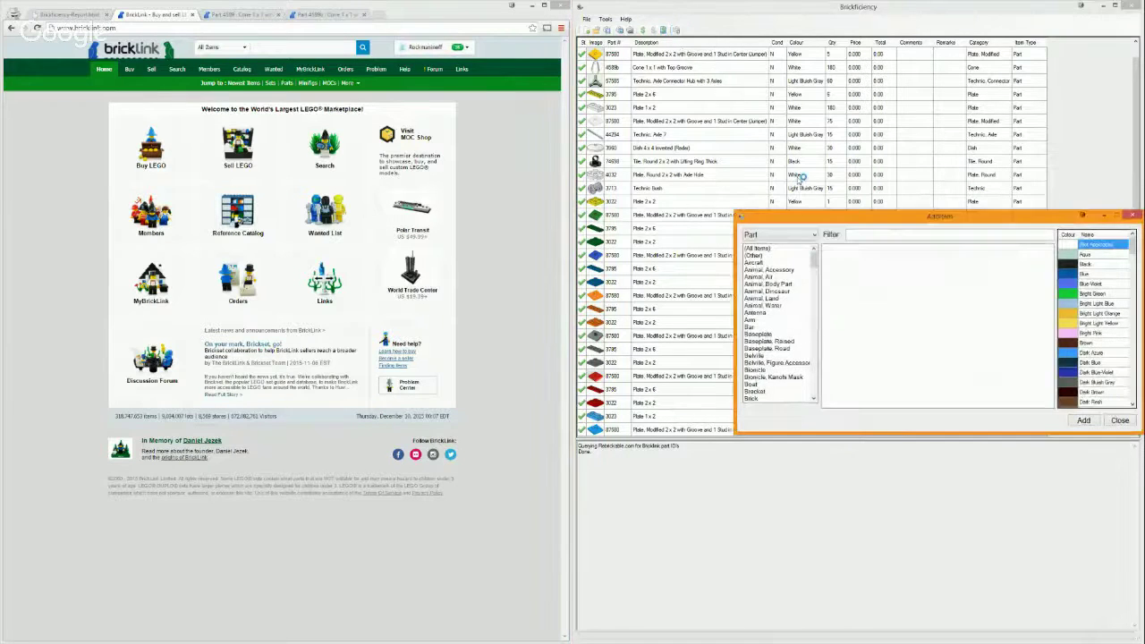
{"action": "left_click_drag", "start_coordinate": [813, 259], "coordinate": [812, 341]}
{"action": "left_click", "coordinate": [756, 326]}
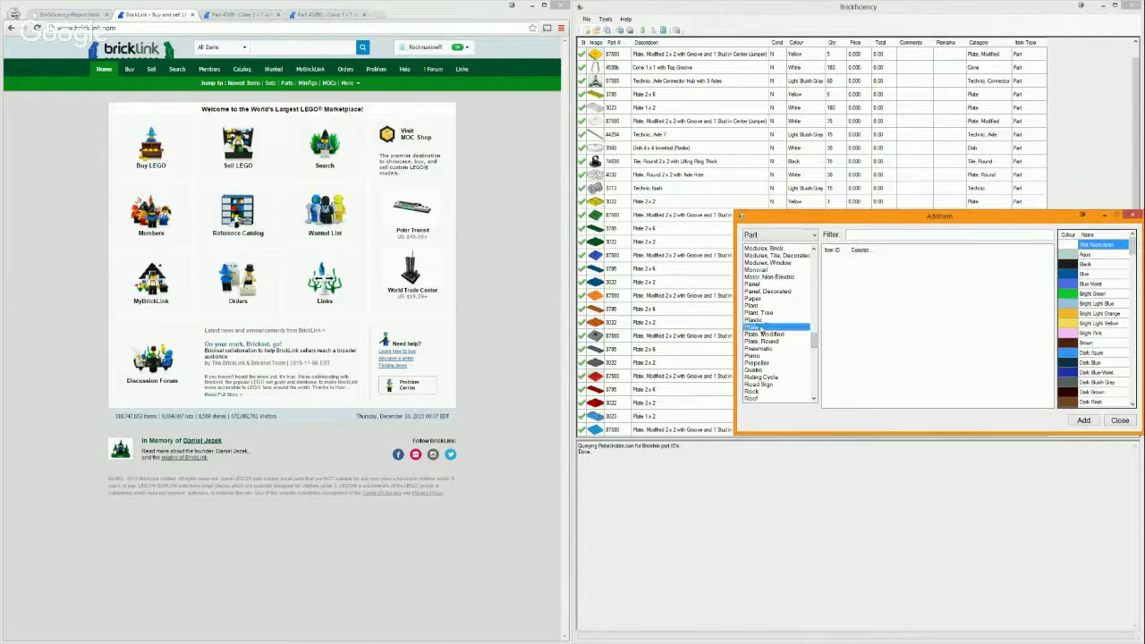
{"action": "left_click_drag", "start_coordinate": [1052, 273], "coordinate": [1056, 333]}
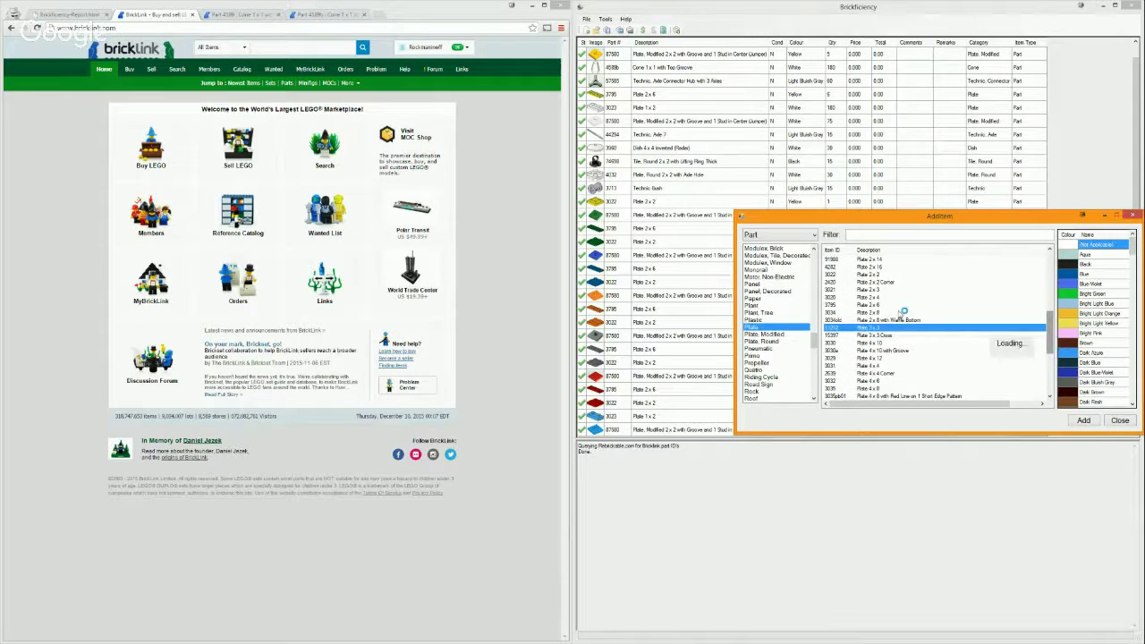
{"action": "mouse_move", "coordinate": [892, 306]}
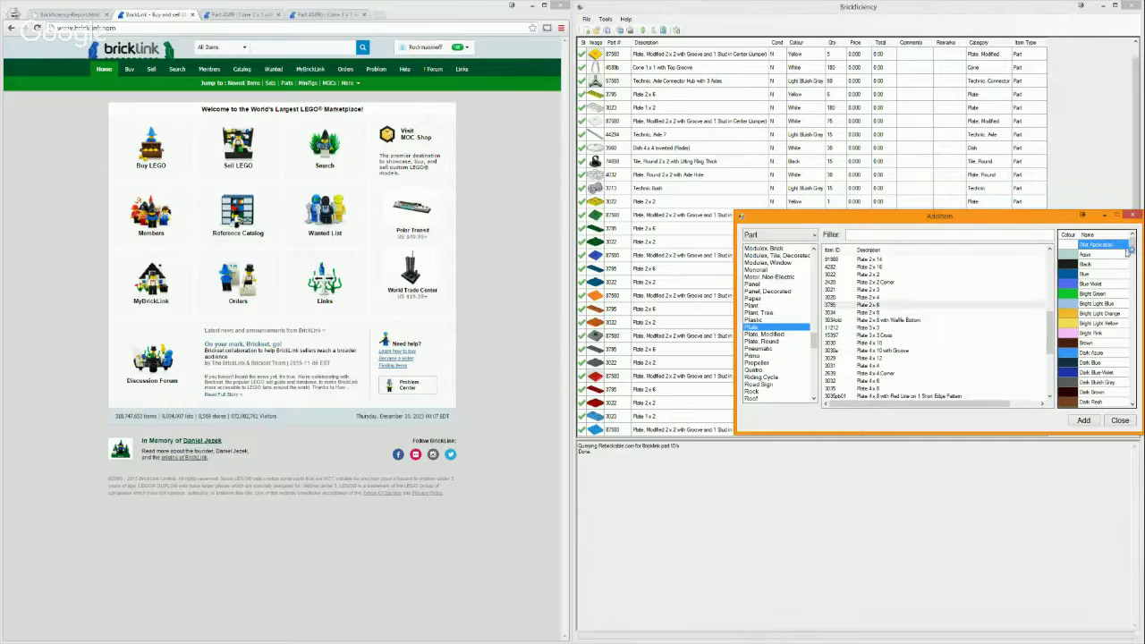
{"action": "left_click", "coordinate": [1099, 351]}
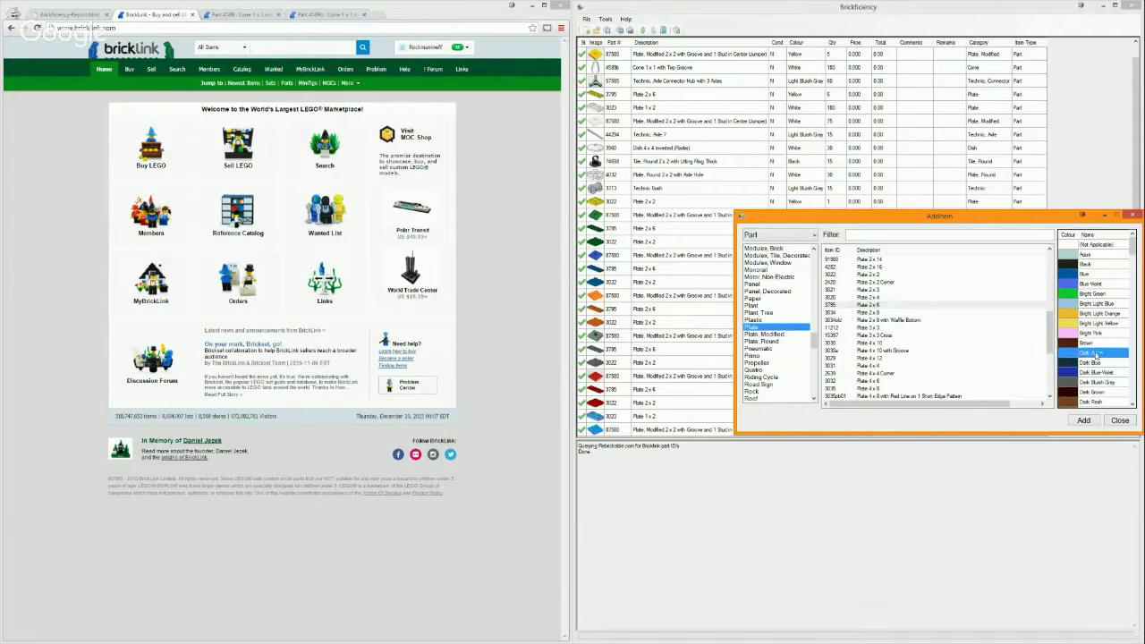
{"action": "left_click", "coordinate": [1084, 420]}
{"action": "left_click", "coordinate": [1119, 420]}
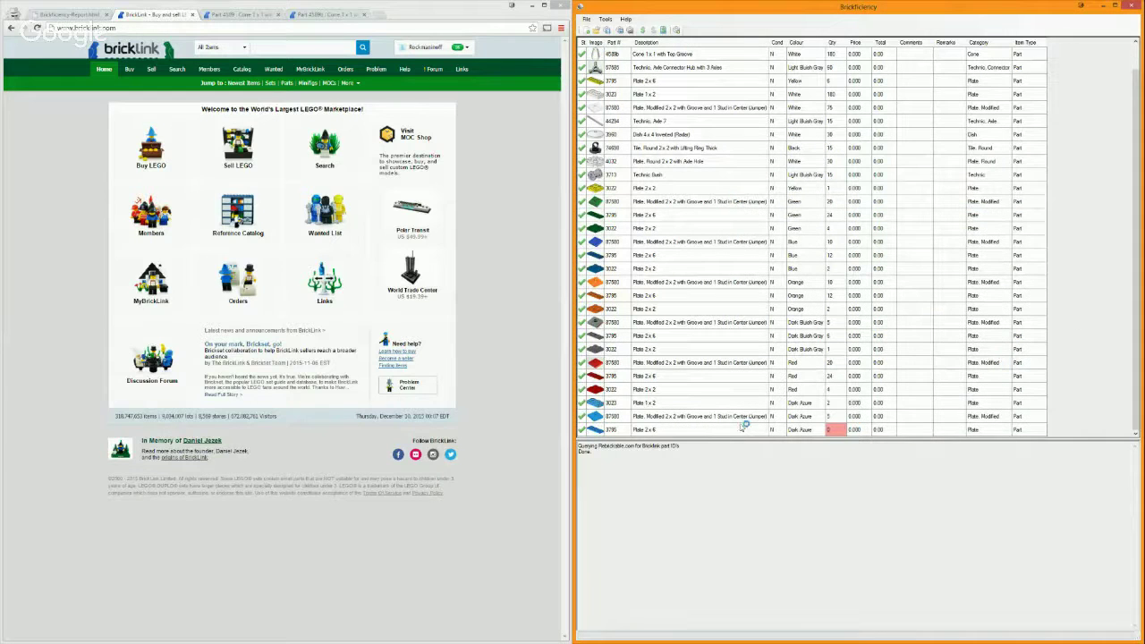
Set the quantity of the added Dark Azure Plate 2 x 6 lot to 6
{"action": "left_click", "coordinate": [835, 431]}
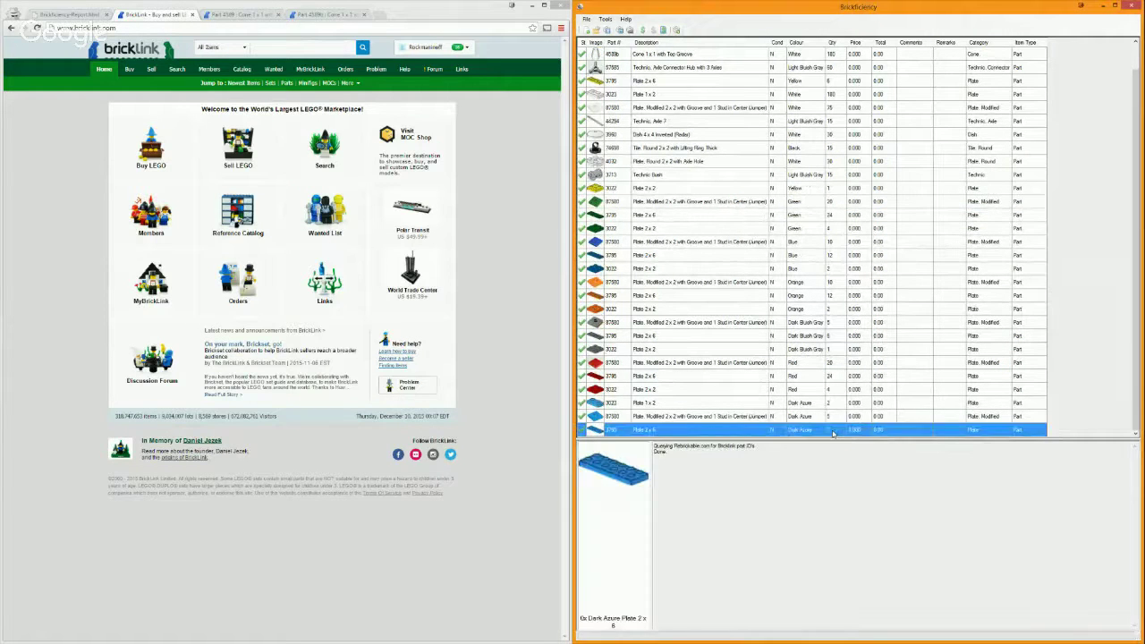
{"action": "left_click", "coordinate": [830, 431]}
{"action": "left_click", "coordinate": [1073, 336]}
{"action": "left_click", "coordinate": [981, 298]}
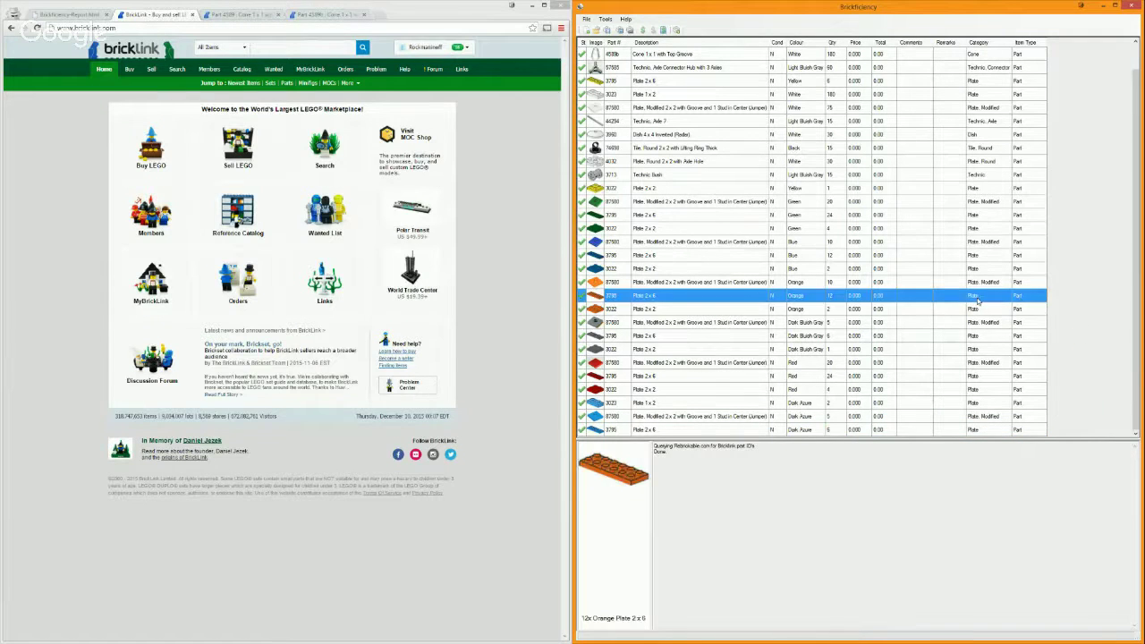
{"action": "key", "text": "ctrl+a"}
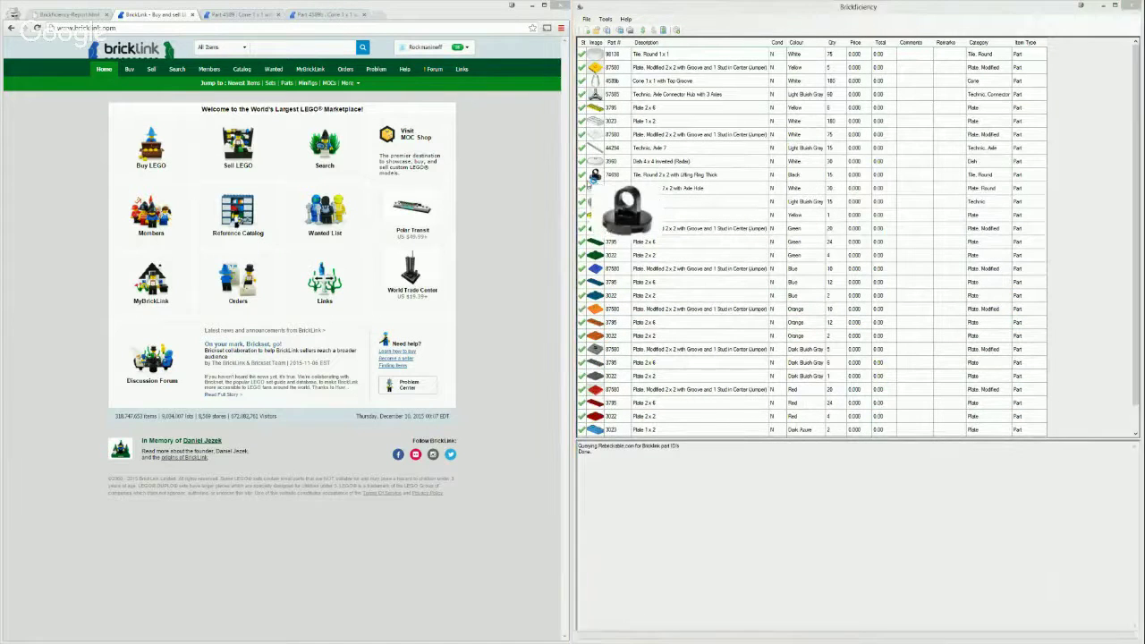
Compare the lots for sale on the BrickLink catalog pages of the white Cone 1 x 1 without and with Top Groove
{"action": "mouse_move", "coordinate": [597, 81]}
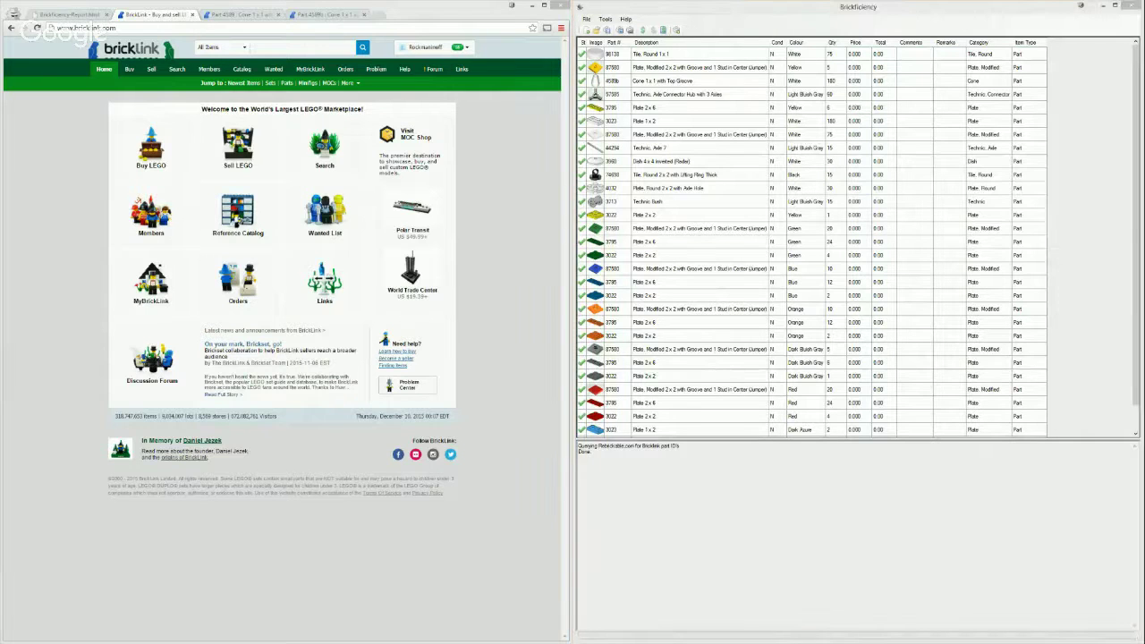
{"action": "left_click", "coordinate": [664, 82]}
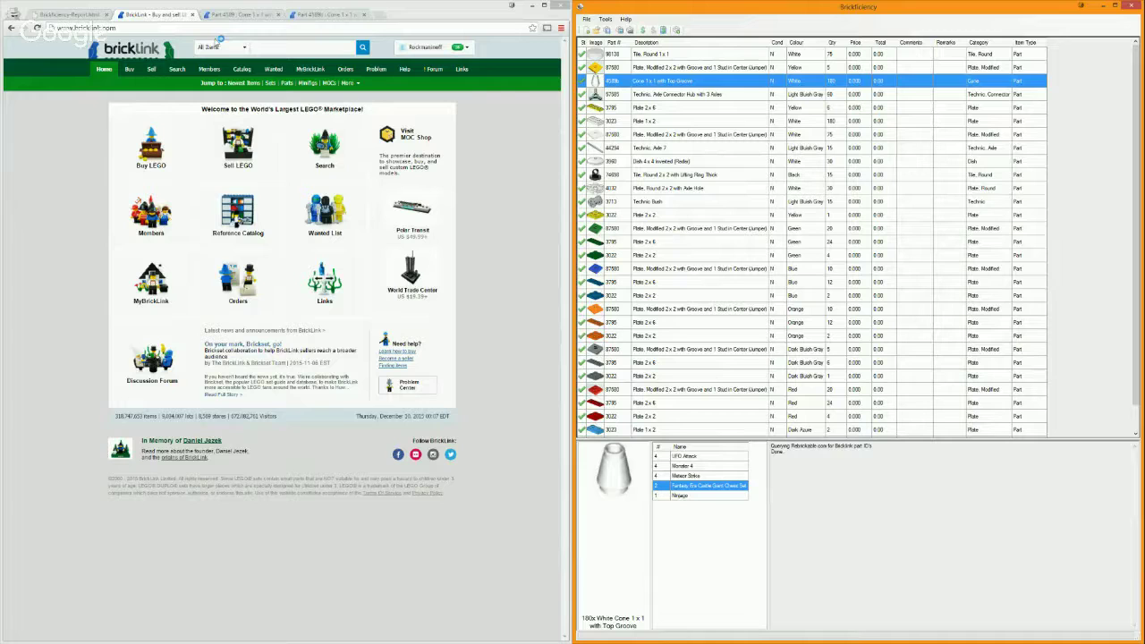
{"action": "left_click", "coordinate": [226, 16]}
{"action": "left_click", "coordinate": [225, 16]}
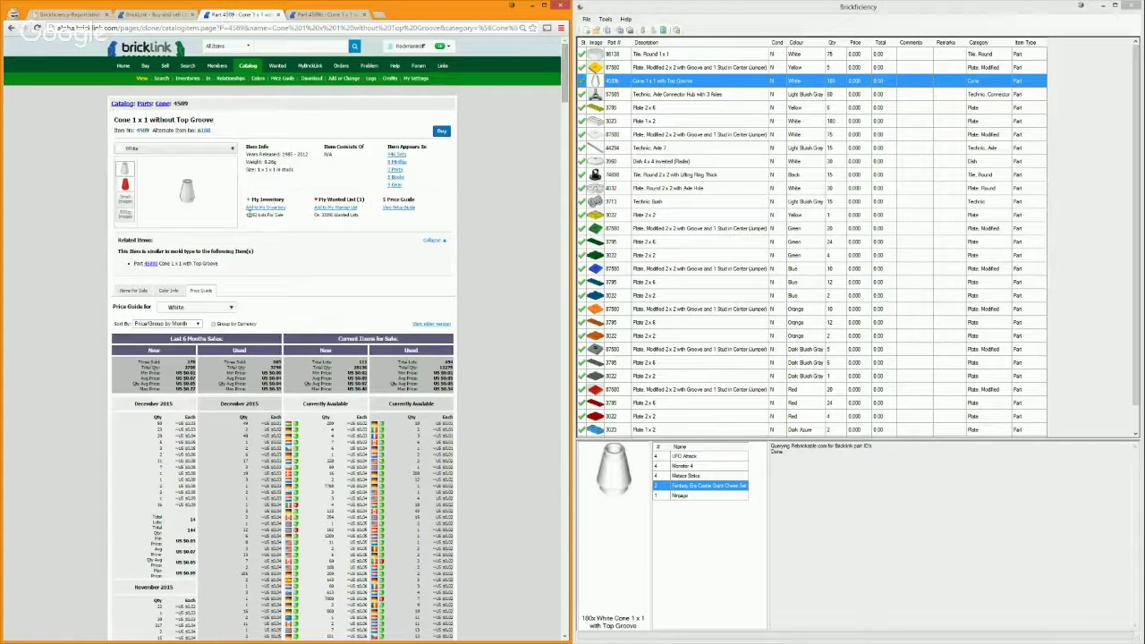
{"action": "left_click", "coordinate": [251, 215]}
{"action": "key", "text": "ctrl+Tab"}
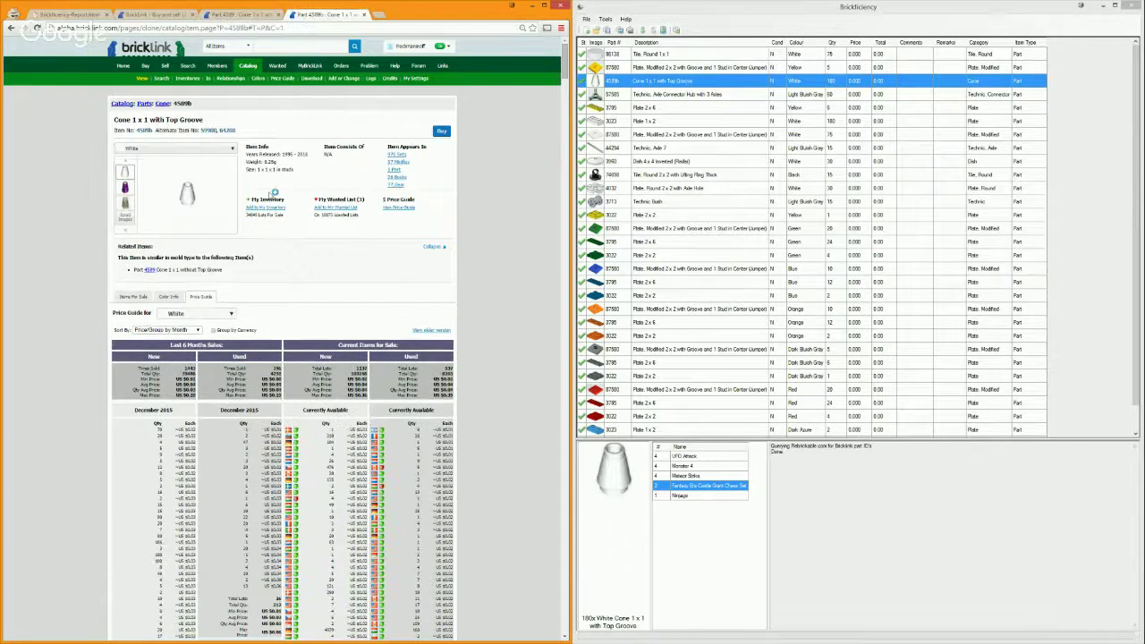
{"action": "mouse_move", "coordinate": [251, 215]}
{"action": "left_mouse_down"}
{"action": "mouse_move", "coordinate": [260, 220]}
{"action": "mouse_move", "coordinate": [246, 219]}
{"action": "left_mouse_up"}
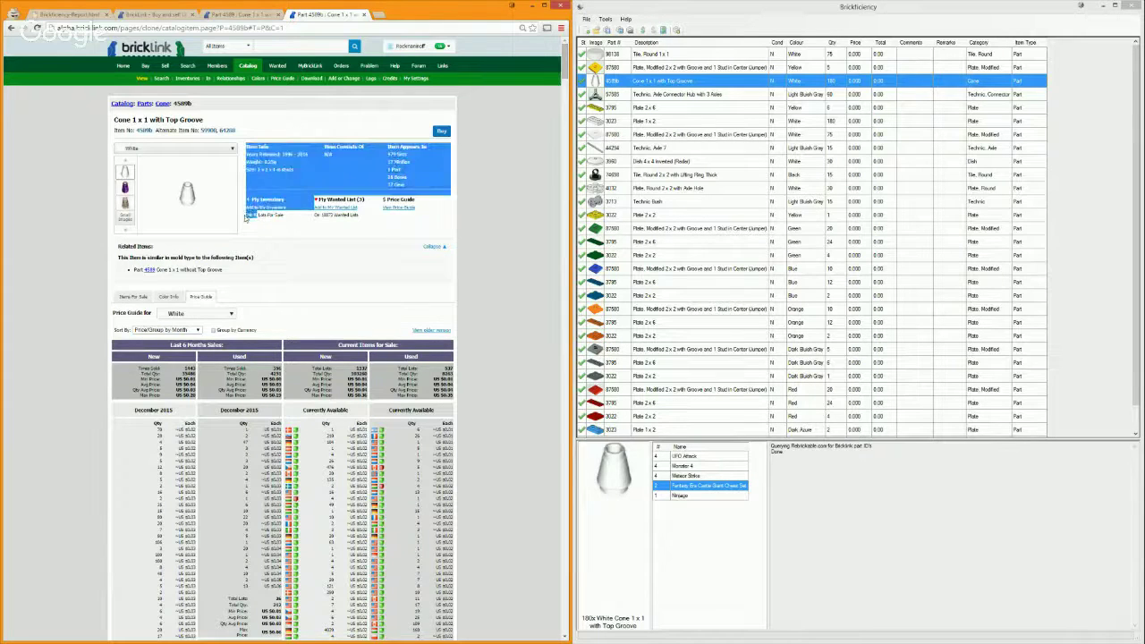
{"action": "left_click", "coordinate": [248, 220]}
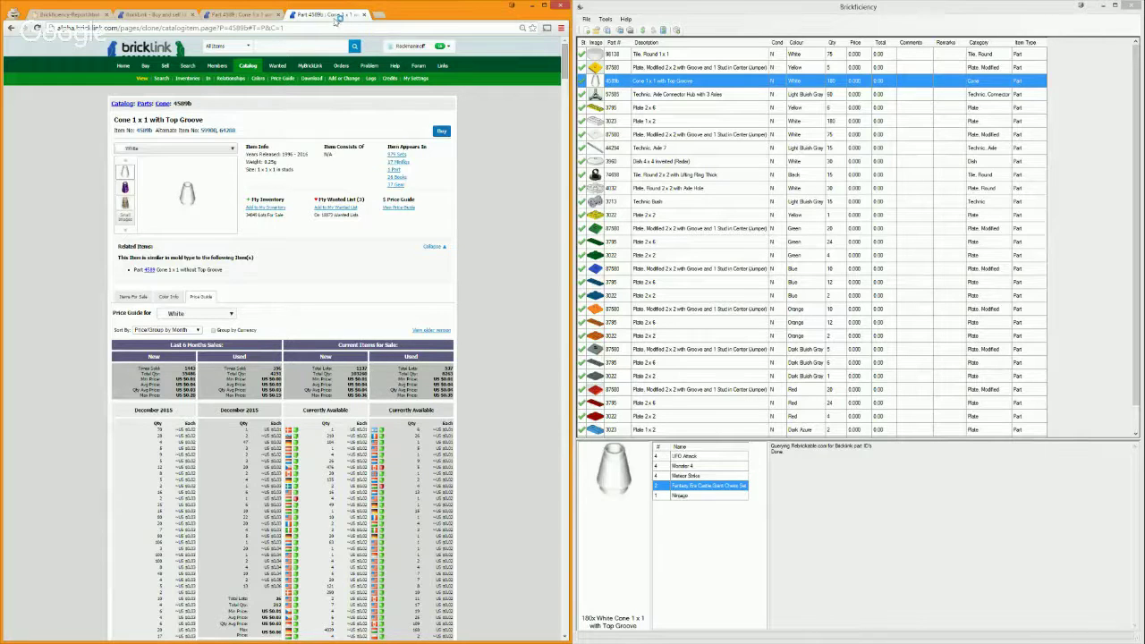
{"action": "left_click", "coordinate": [170, 15]}
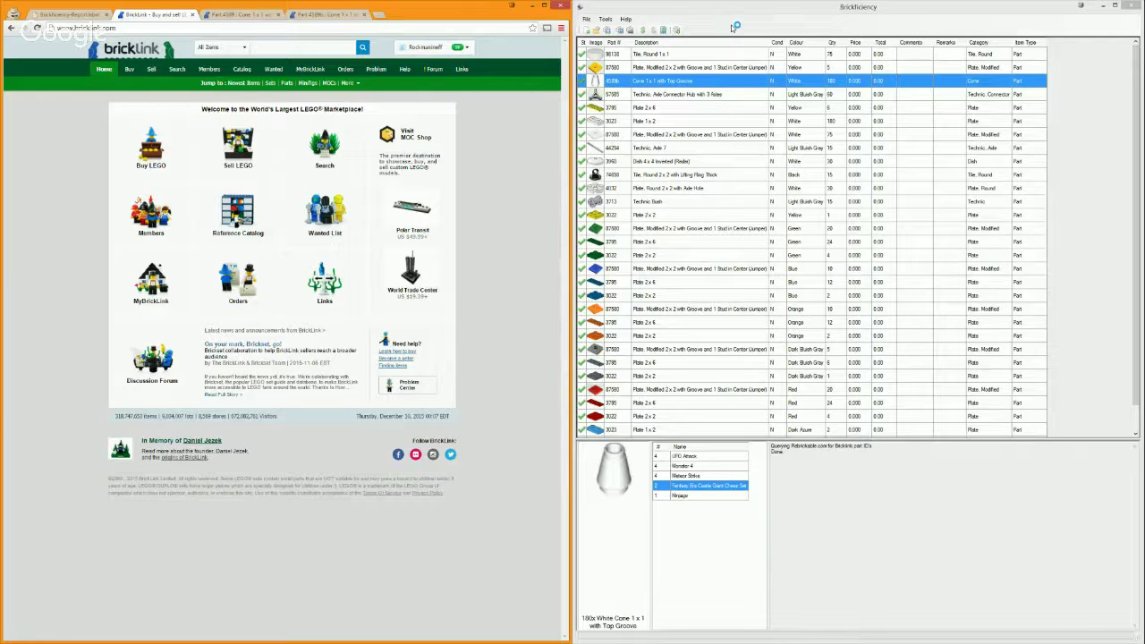
Start the calculation with USA as the only country to query
{"action": "left_click", "coordinate": [613, 18]}
{"action": "left_click", "coordinate": [611, 18]}
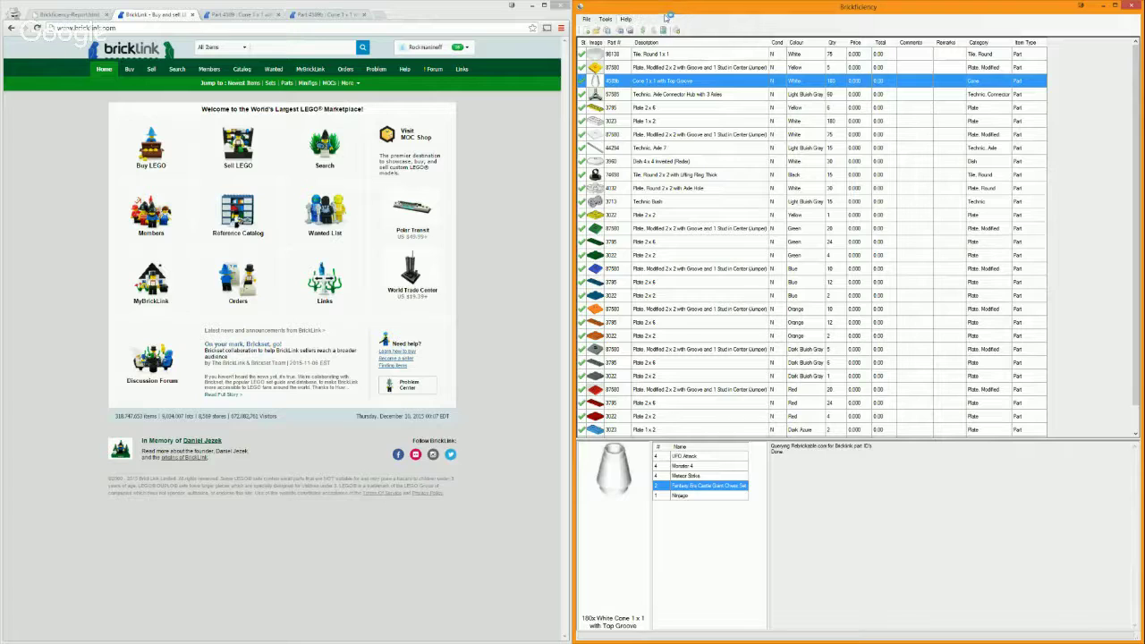
{"action": "left_click", "coordinate": [608, 20]}
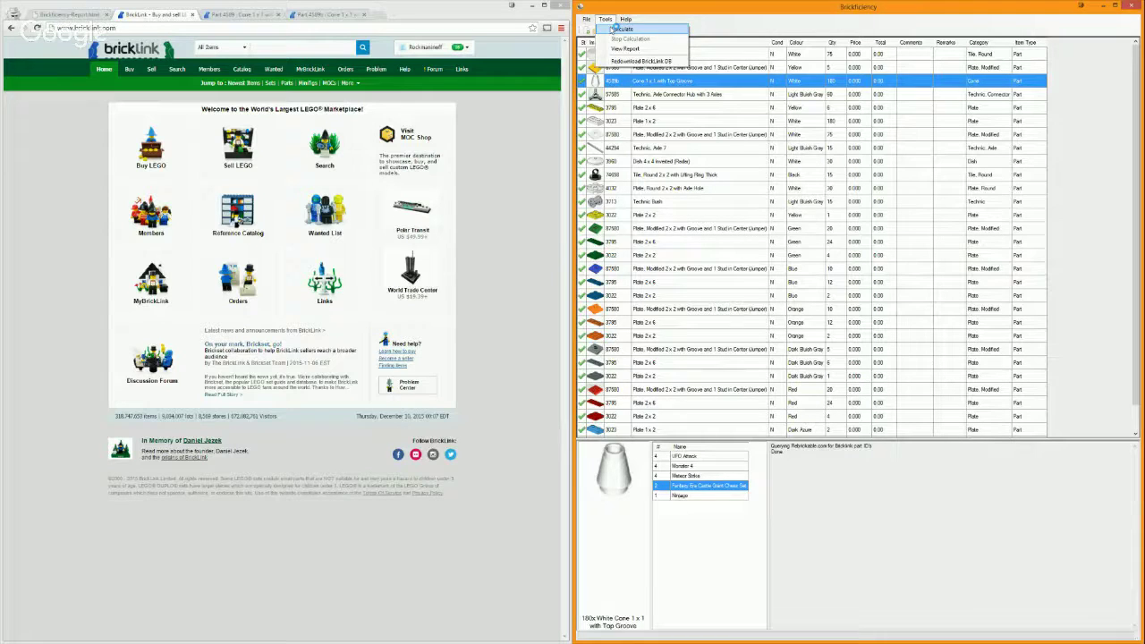
{"action": "left_click", "coordinate": [613, 30]}
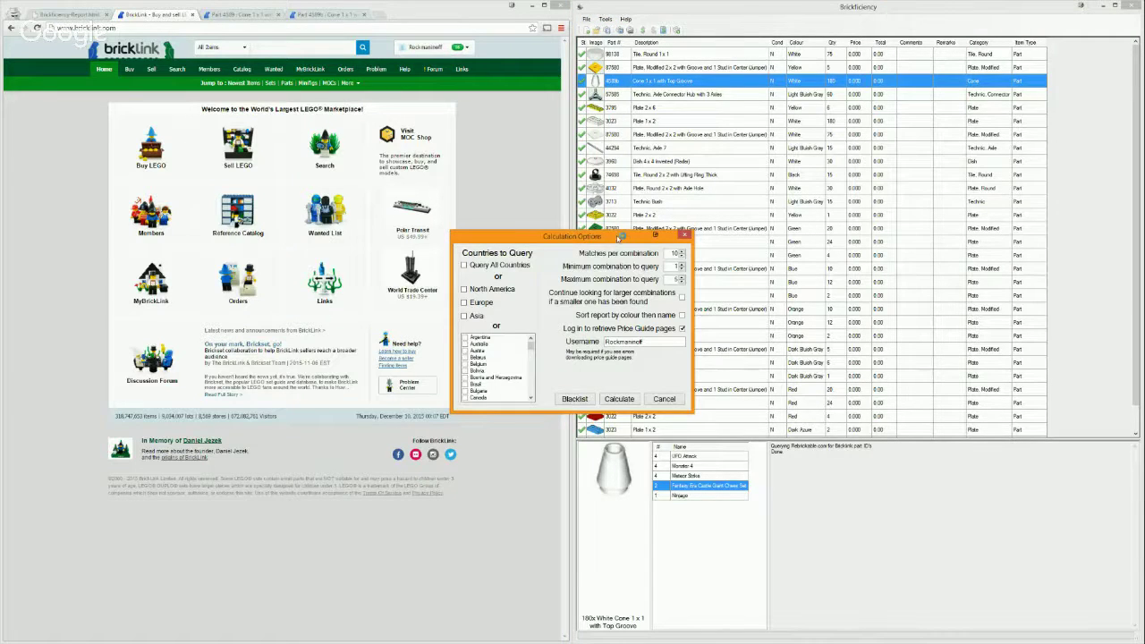
{"action": "left_click_drag", "start_coordinate": [619, 238], "coordinate": [604, 203]}
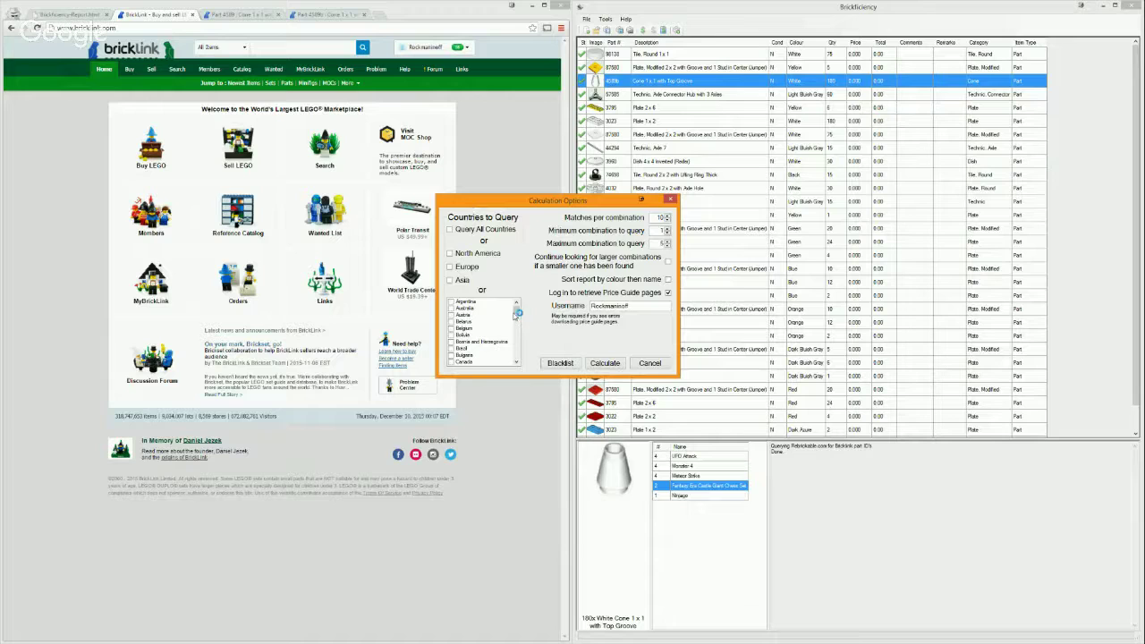
{"action": "left_click_drag", "start_coordinate": [516, 310], "coordinate": [516, 356]}
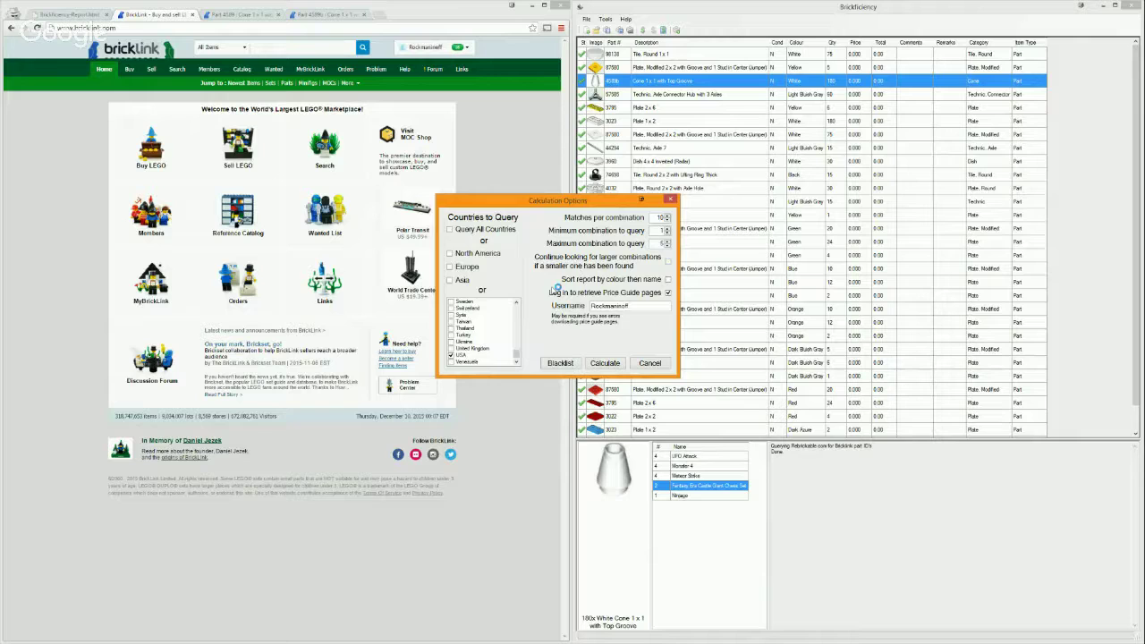
{"action": "left_click", "coordinate": [606, 364]}
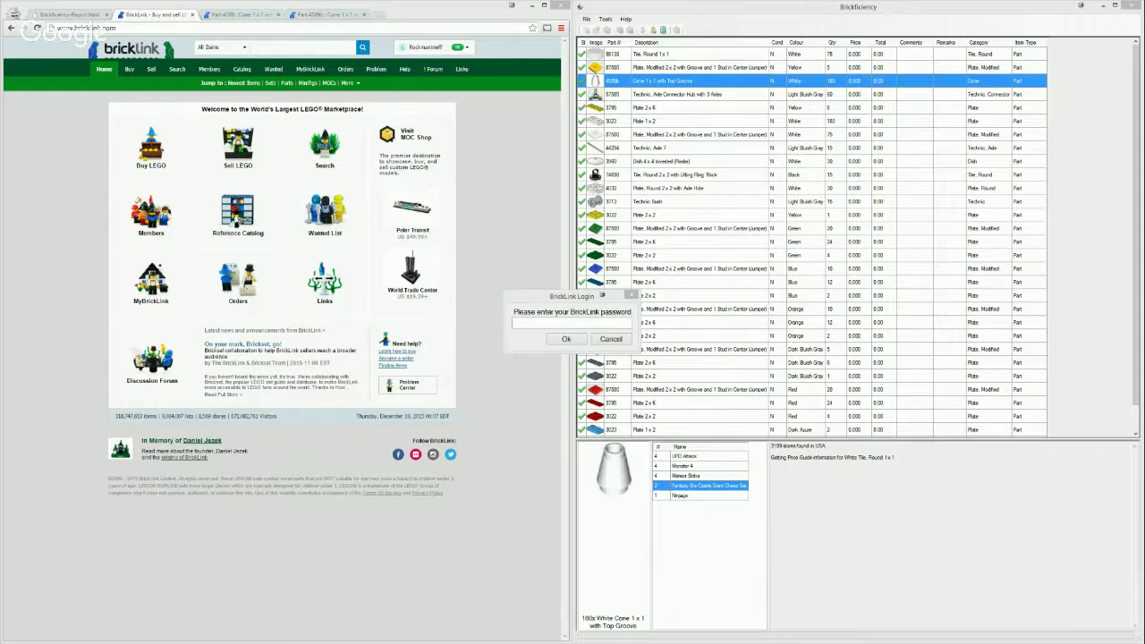
Enter the BrickLink account password and confirm the login for retrieving the Price Guide pages
{"action": "left_click", "coordinate": [555, 319]}
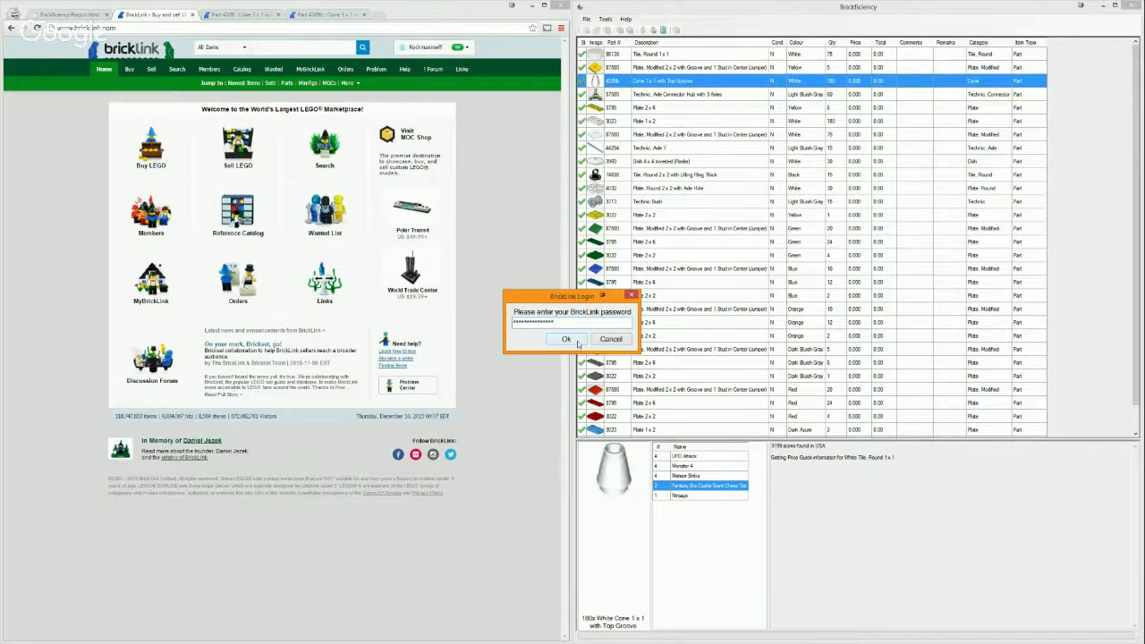
{"action": "left_click", "coordinate": [576, 342]}
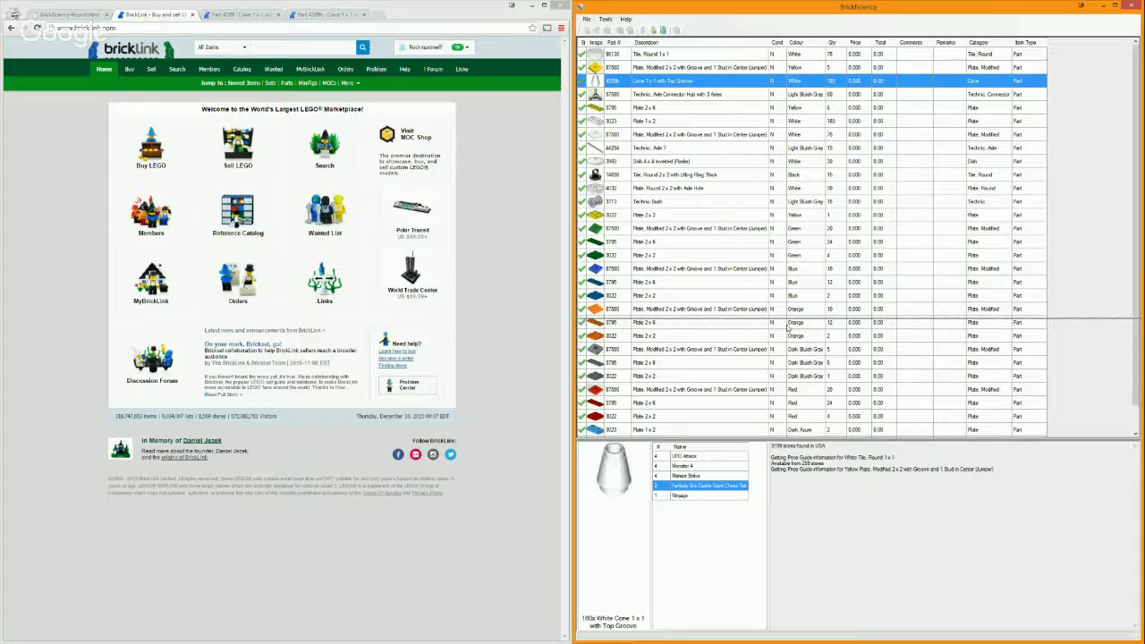
Enlarge the calculation log to about half of the window while keeping the Dark Azure lots in view
{"action": "left_click_drag", "start_coordinate": [812, 438], "coordinate": [813, 206]}
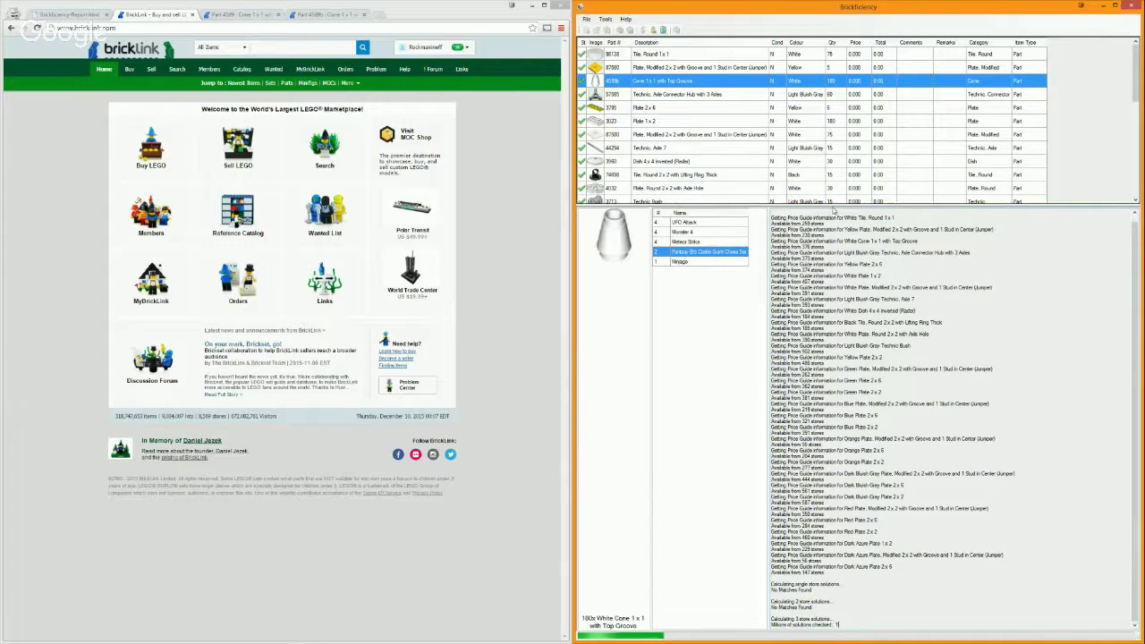
{"action": "left_click_drag", "start_coordinate": [834, 206], "coordinate": [828, 315]}
{"action": "scroll", "coordinate": [828, 295], "scroll_direction": "down", "scroll_amount": 4}
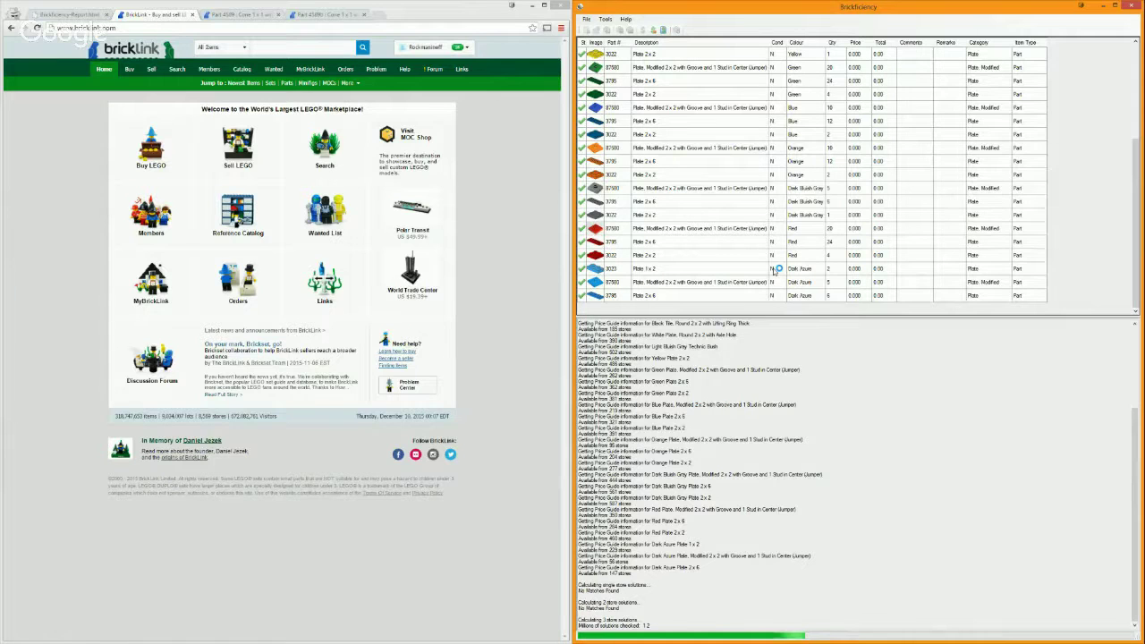
Look at the options available for the Dark Azure Plate 1 x 2 lot without applying any
{"action": "left_click", "coordinate": [713, 268]}
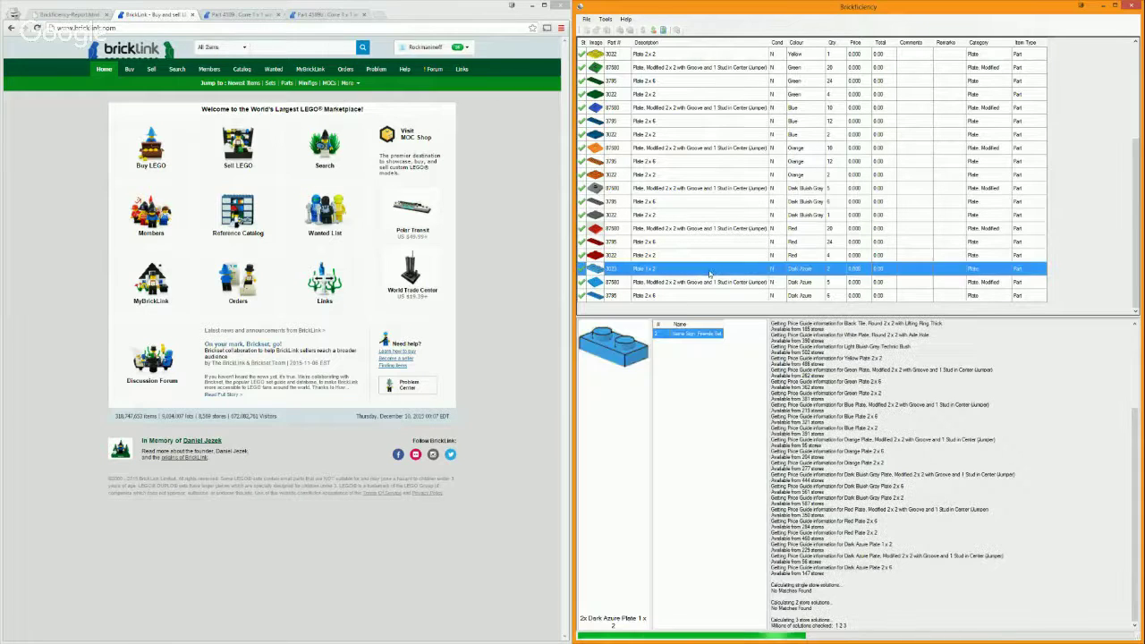
{"action": "right_click", "coordinate": [713, 269]}
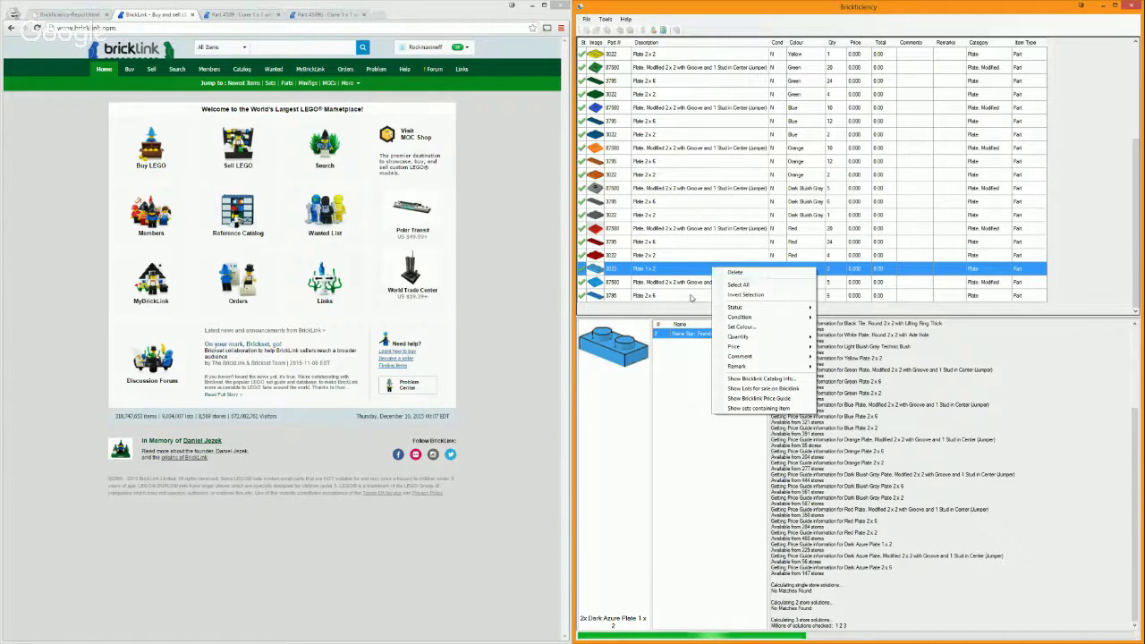
{"action": "left_click", "coordinate": [683, 315]}
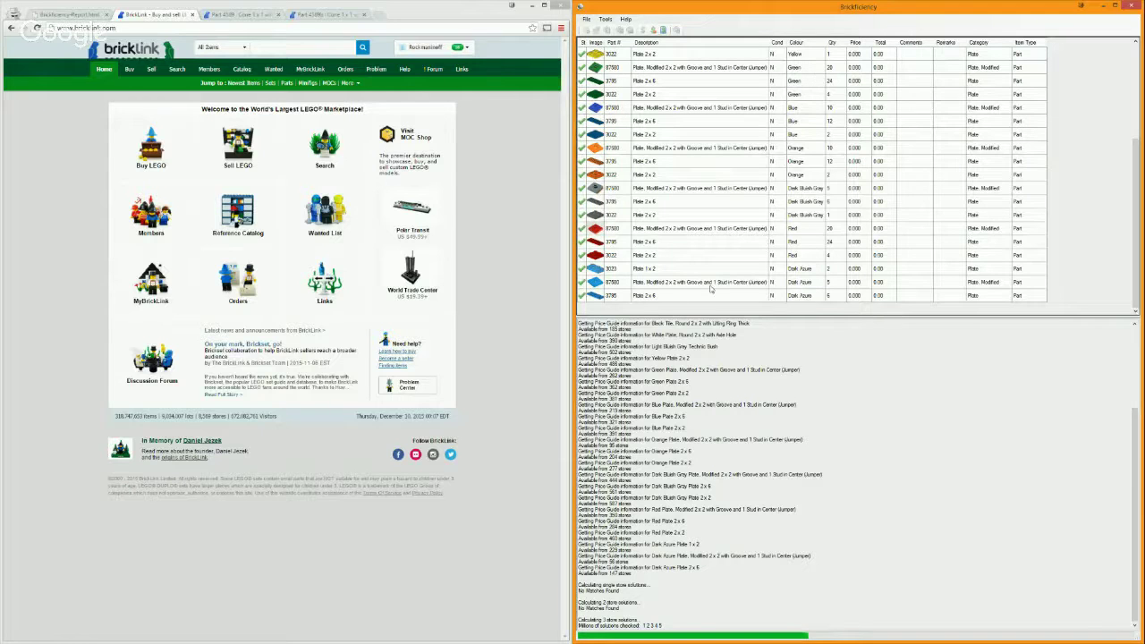
Review the Brickficiency report's parts list sorted by number of stores and collapse that section
{"action": "left_click", "coordinate": [528, 181]}
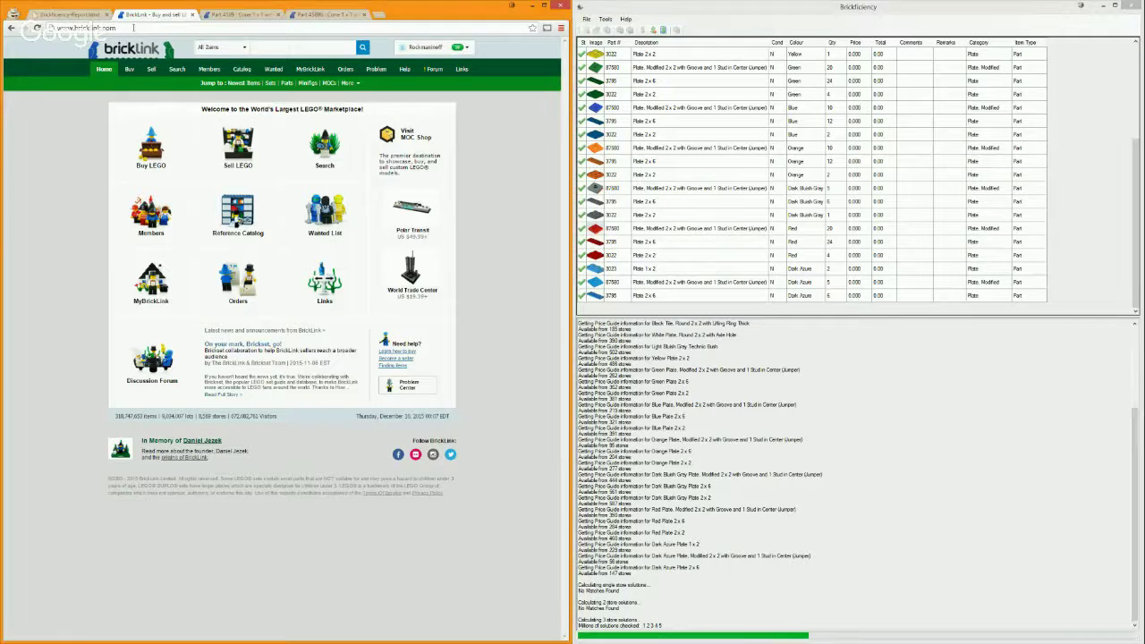
{"action": "left_click", "coordinate": [80, 16]}
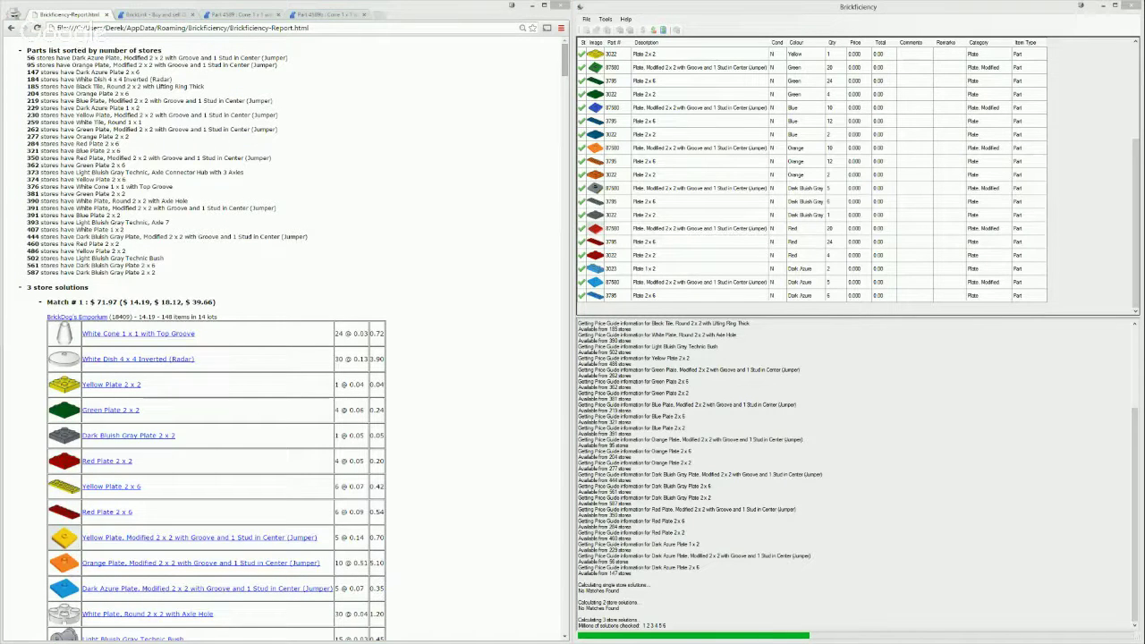
{"action": "left_click", "coordinate": [390, 192]}
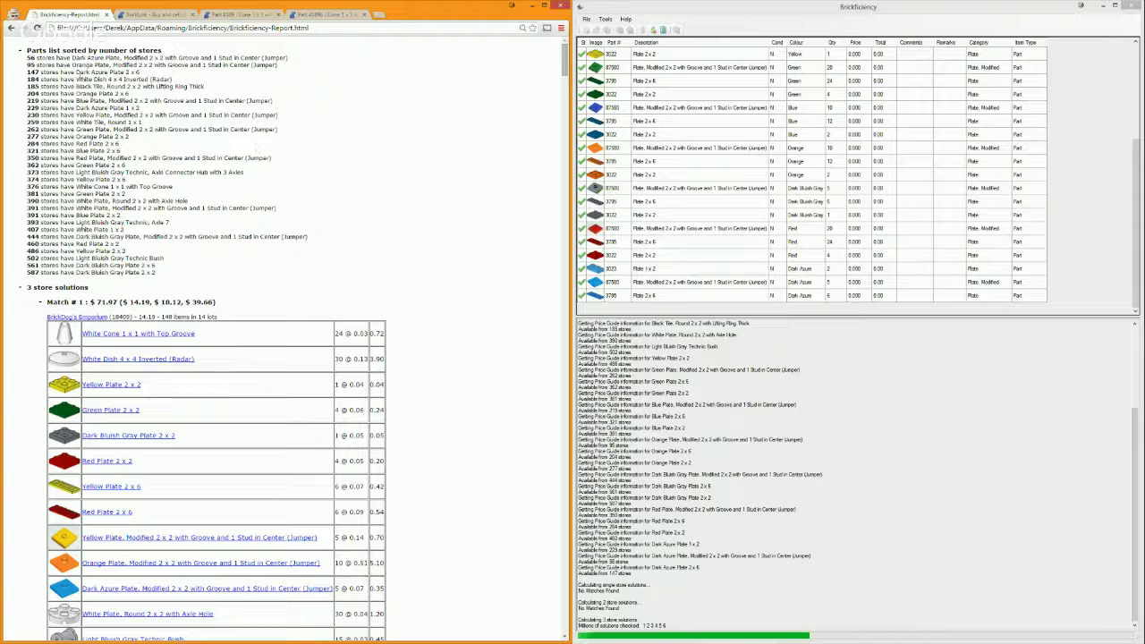
{"action": "left_click_drag", "start_coordinate": [21, 45], "coordinate": [223, 179]}
{"action": "left_click", "coordinate": [18, 57]}
{"action": "left_click", "coordinate": [20, 51]}
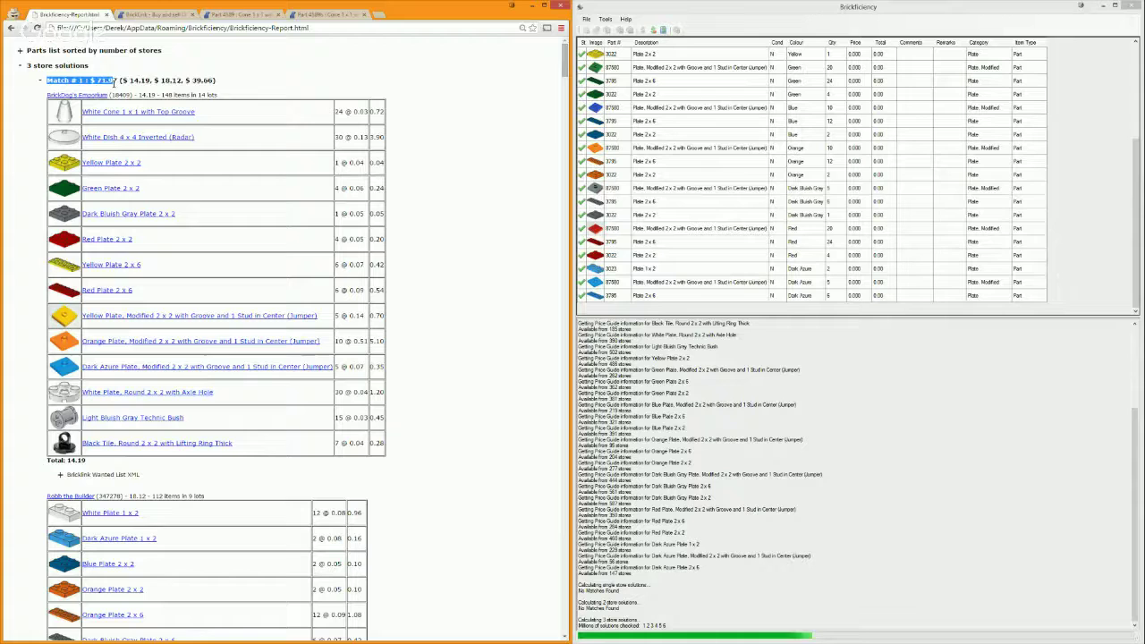
Examine the total price and the individual store amounts of Match # 1 under the 3 store solutions
{"action": "left_click_drag", "start_coordinate": [114, 81], "coordinate": [222, 85]}
{"action": "left_click", "coordinate": [91, 80]}
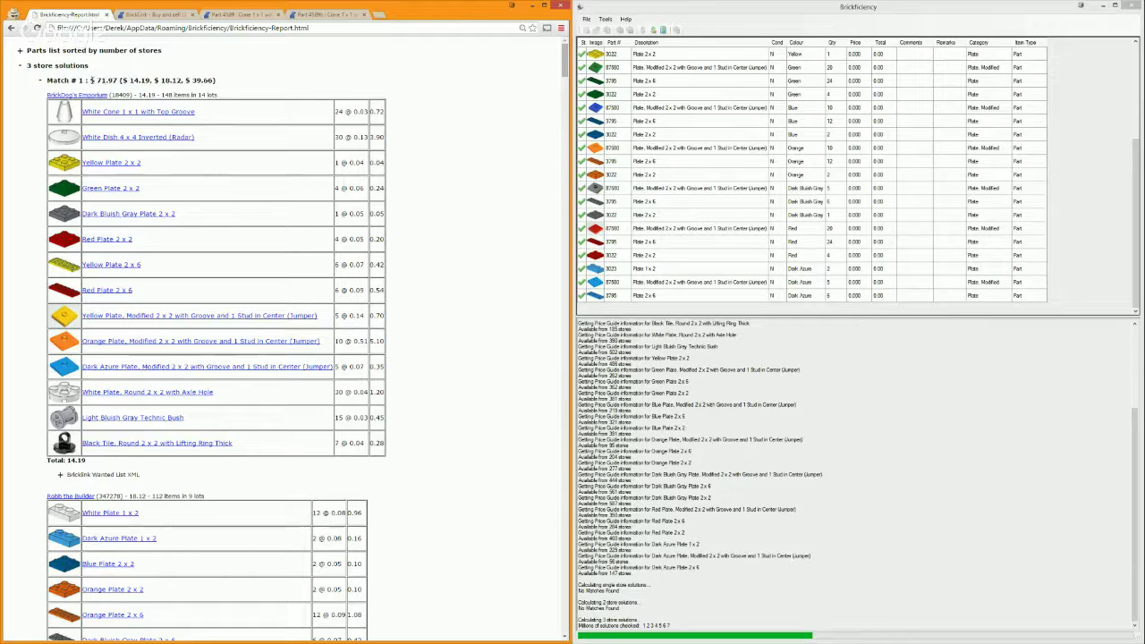
{"action": "left_click_drag", "start_coordinate": [90, 80], "coordinate": [119, 81]}
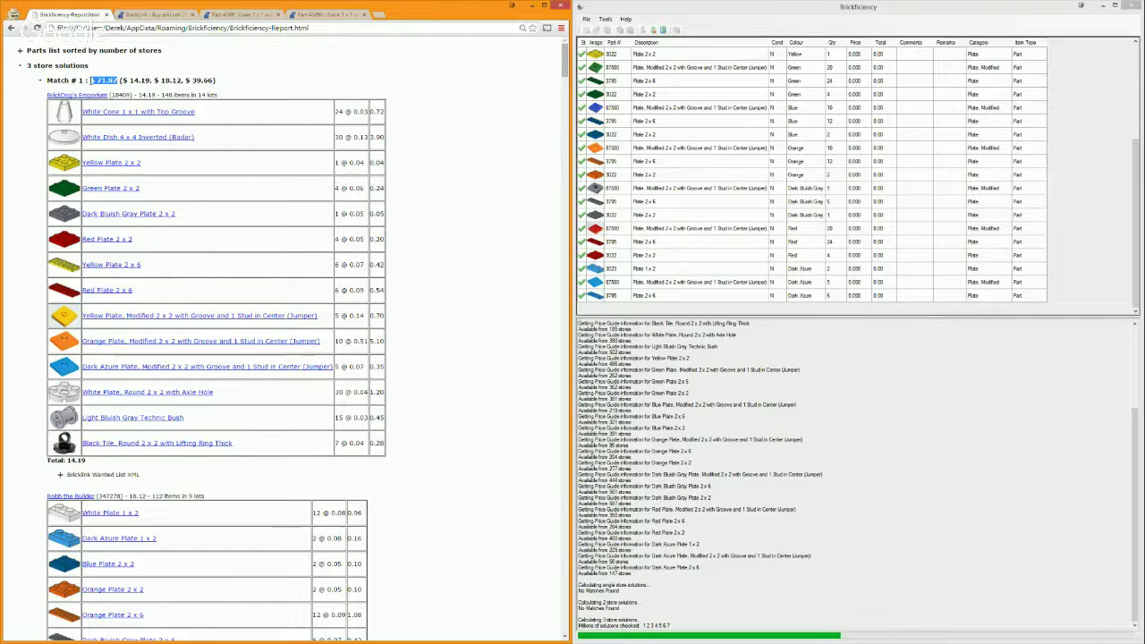
Examine the parts assigned to each store in Match # 1 and the start of Match # 2
{"action": "left_click", "coordinate": [91, 81]}
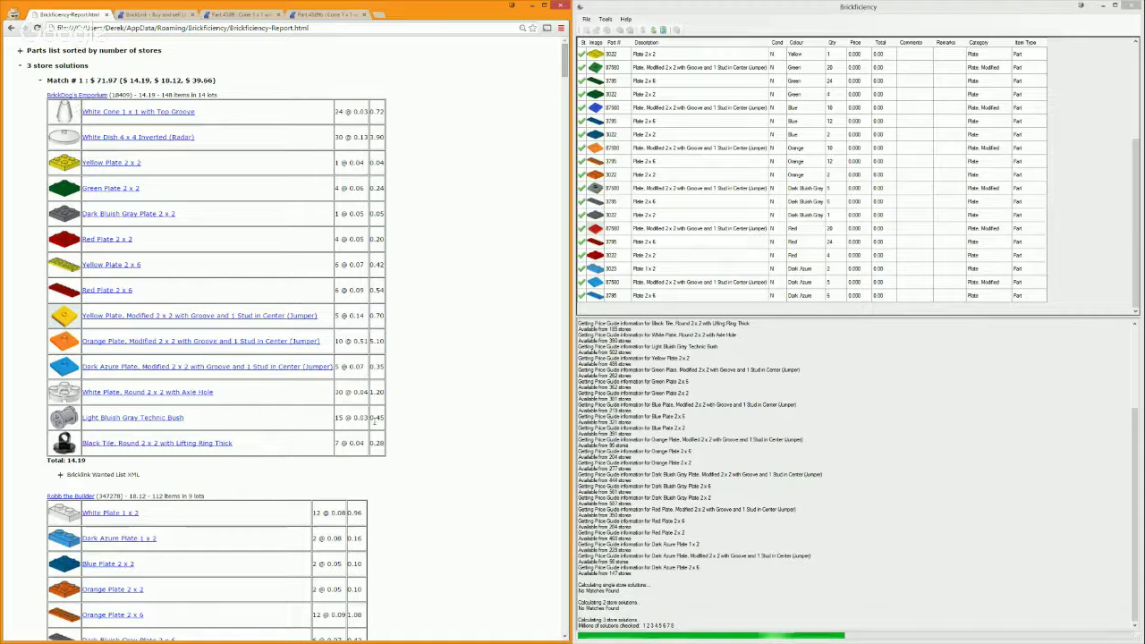
{"action": "scroll", "coordinate": [278, 242], "scroll_direction": "down", "scroll_amount": 6}
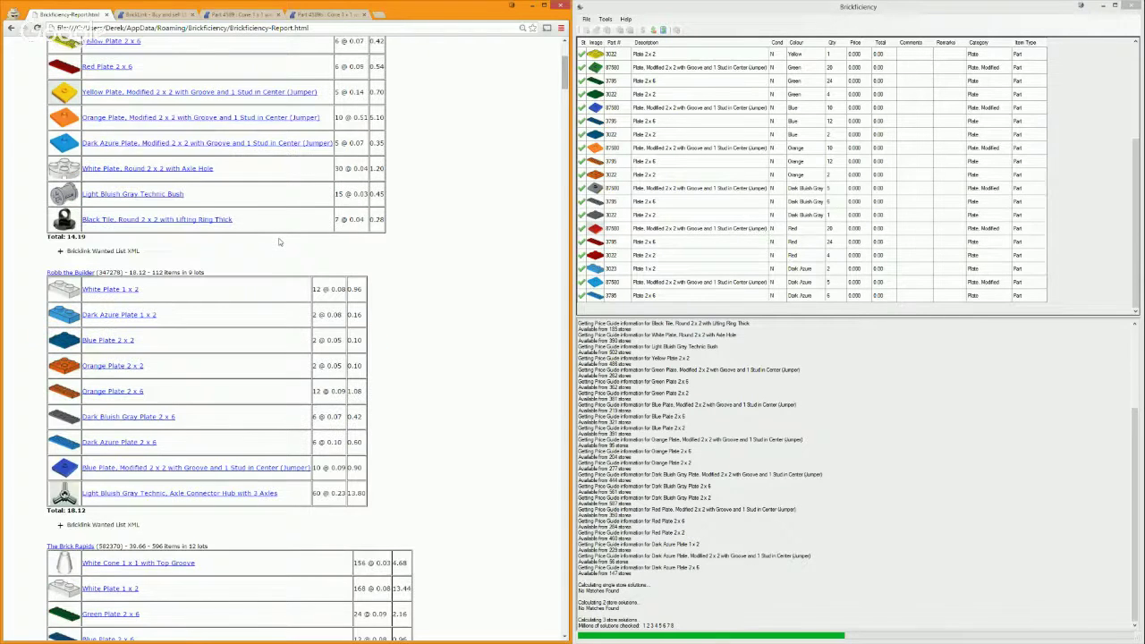
{"action": "scroll", "coordinate": [114, 319], "scroll_direction": "down", "scroll_amount": 10}
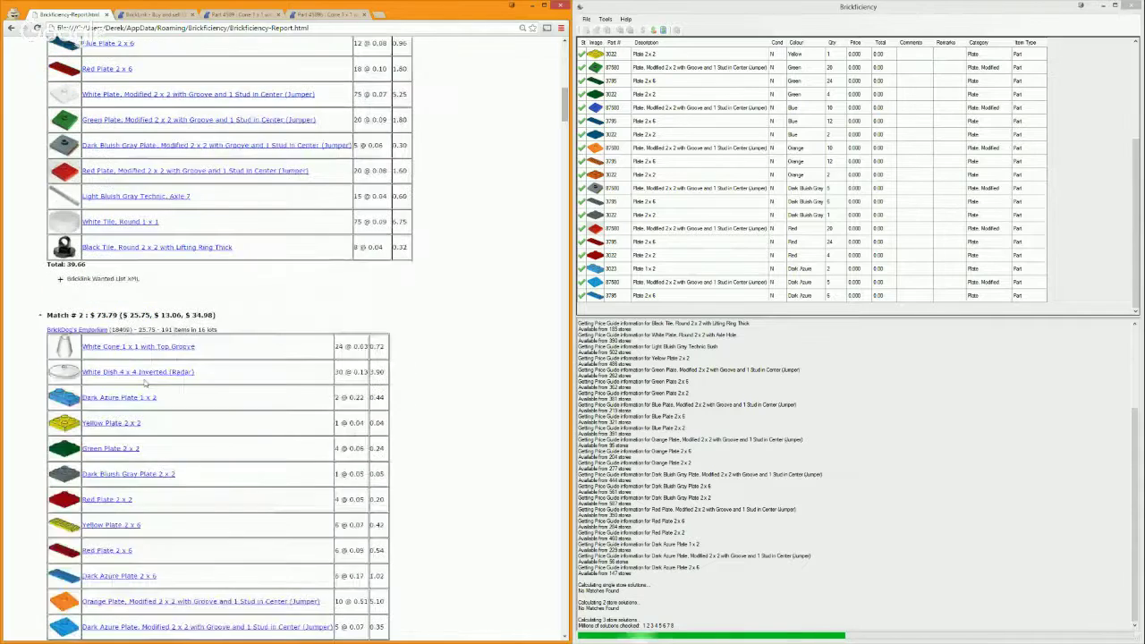
{"action": "scroll", "coordinate": [113, 319], "scroll_direction": "up", "scroll_amount": 2}
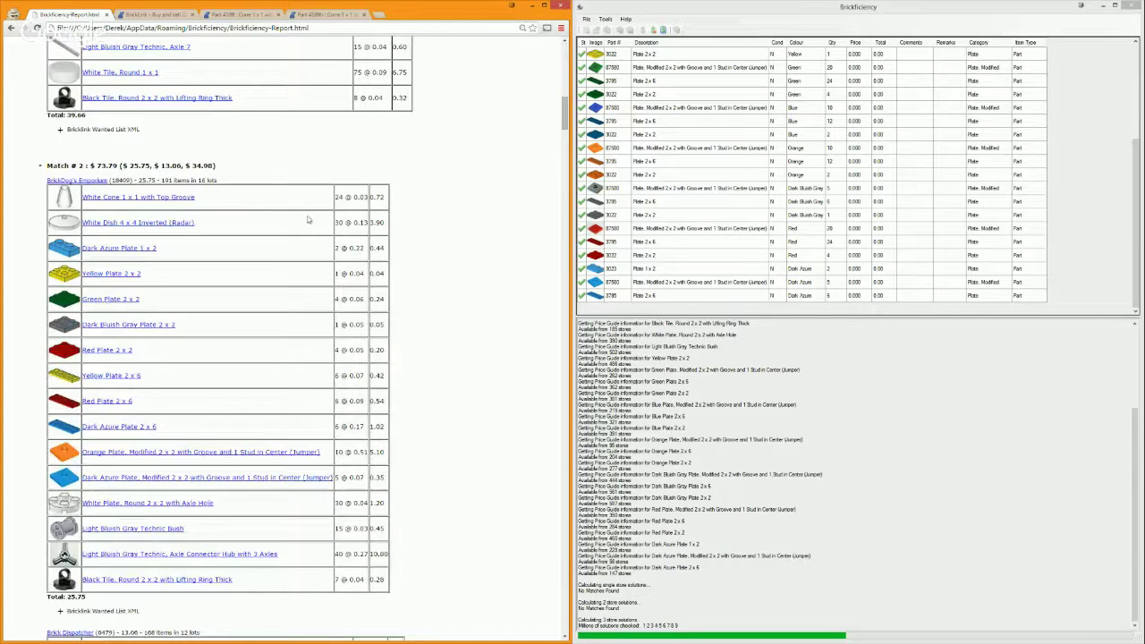
{"action": "scroll", "coordinate": [168, 197], "scroll_direction": "up", "scroll_amount": 15}
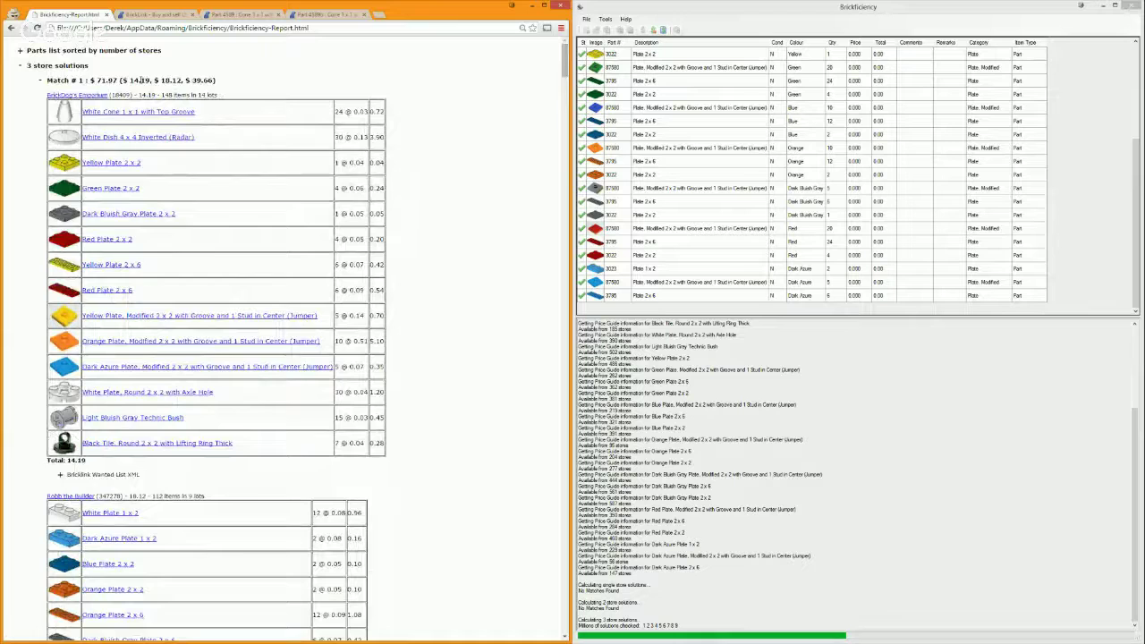
Collapse Match # 1 through Match # 10 under the 3 store solutions so only their price summaries are listed
{"action": "left_click", "coordinate": [40, 81]}
{"action": "left_click", "coordinate": [39, 110]}
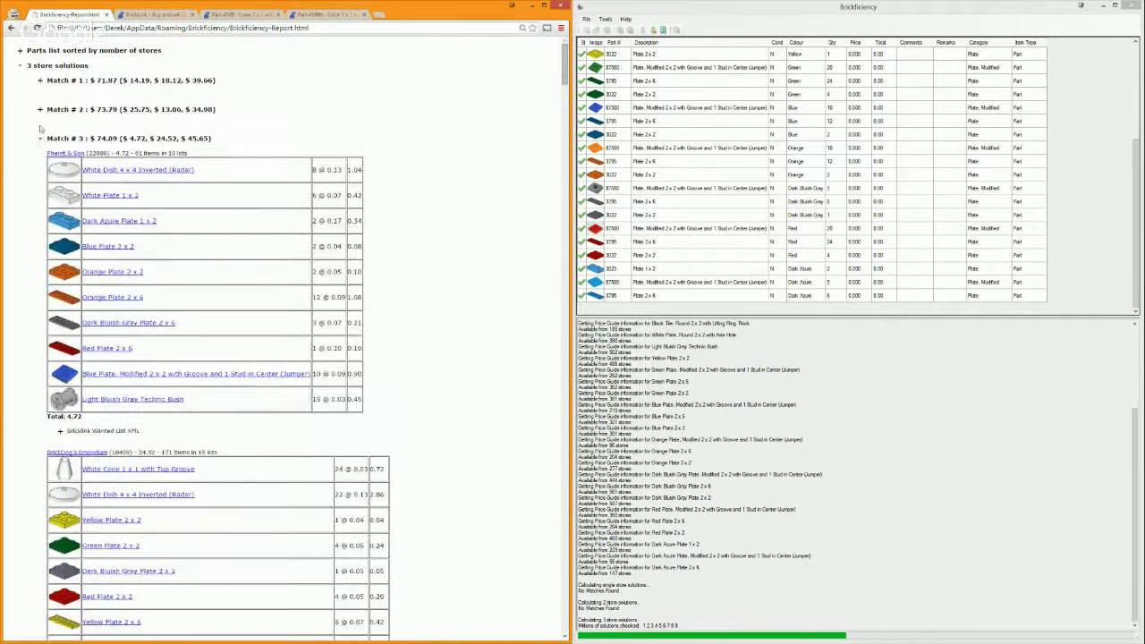
{"action": "left_click", "coordinate": [40, 138]}
{"action": "left_click", "coordinate": [40, 167]}
{"action": "left_click", "coordinate": [40, 197]}
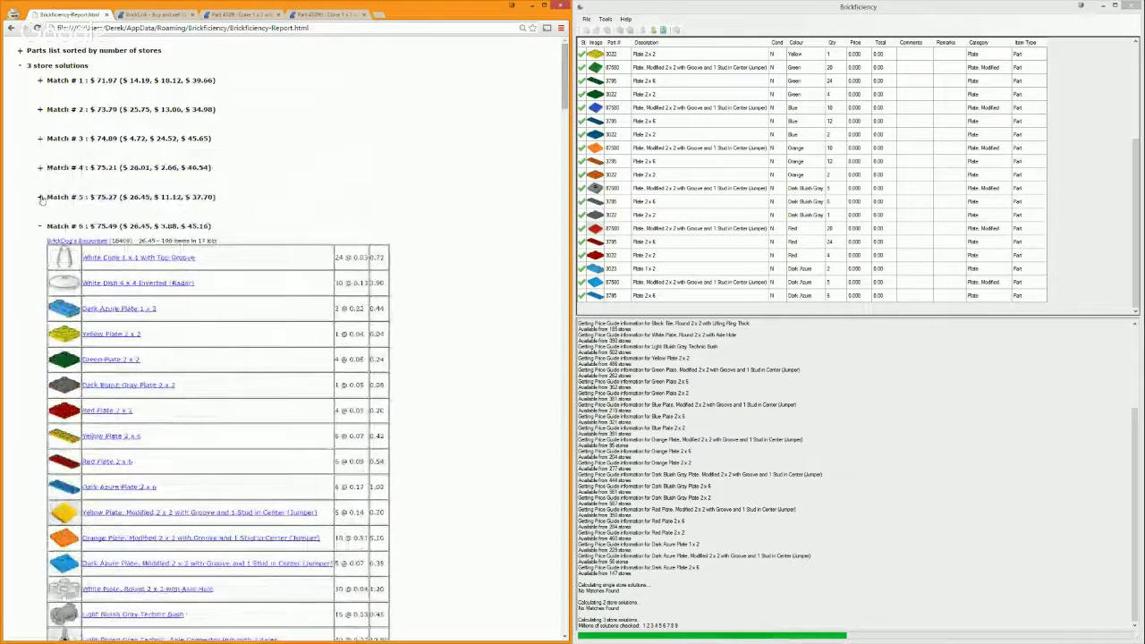
{"action": "left_click", "coordinate": [40, 226]}
{"action": "left_click", "coordinate": [40, 255]}
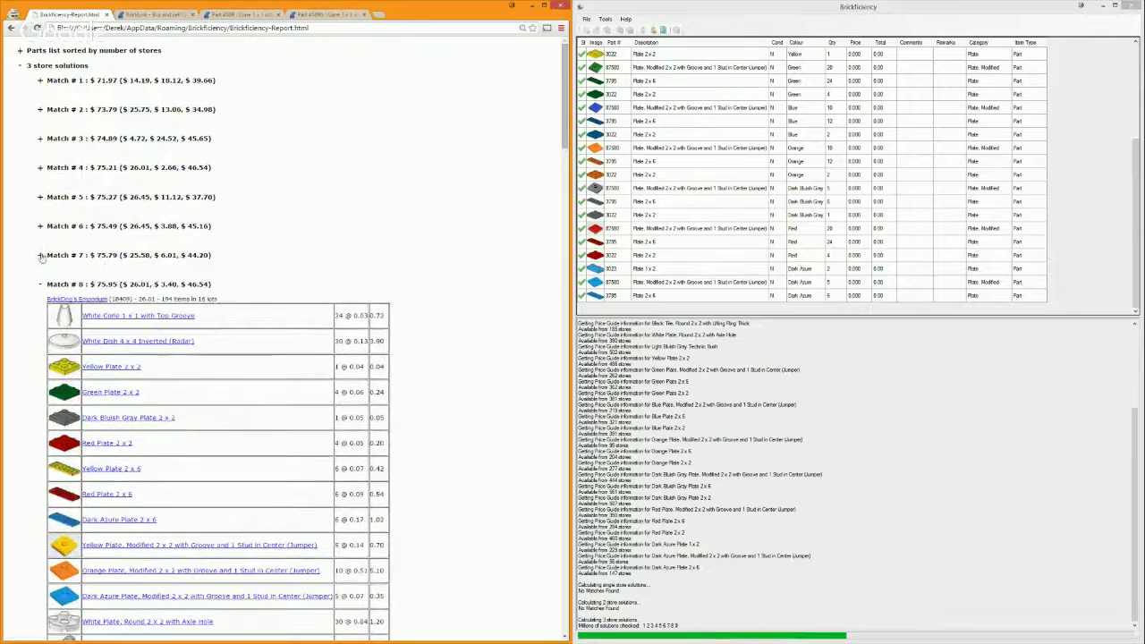
{"action": "left_click", "coordinate": [40, 283]}
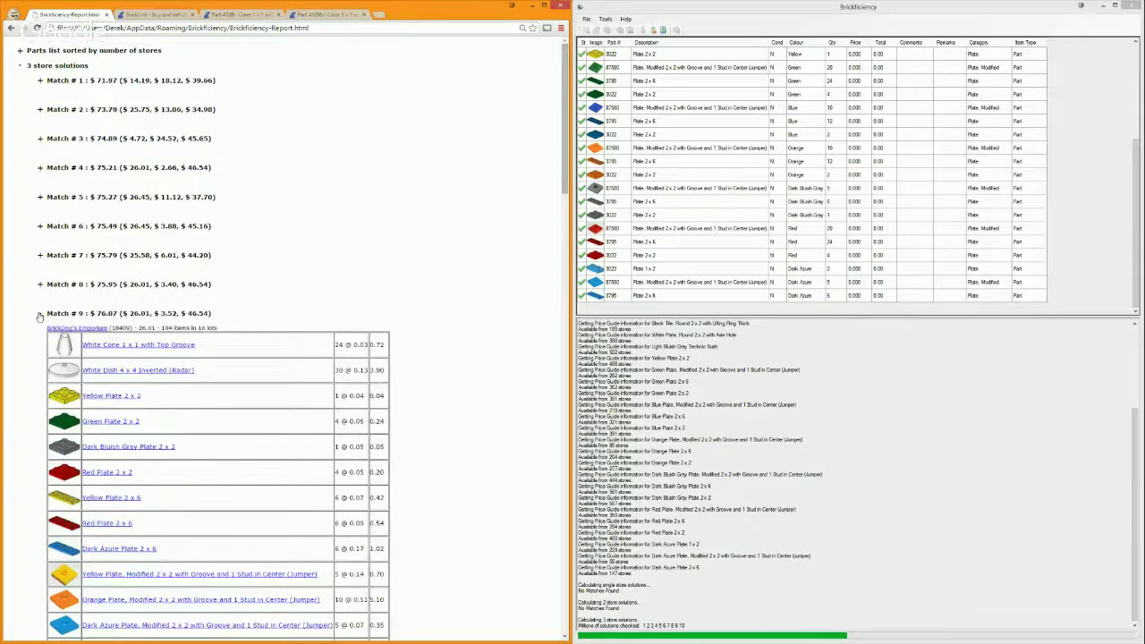
{"action": "left_click", "coordinate": [40, 313]}
{"action": "left_click", "coordinate": [40, 342]}
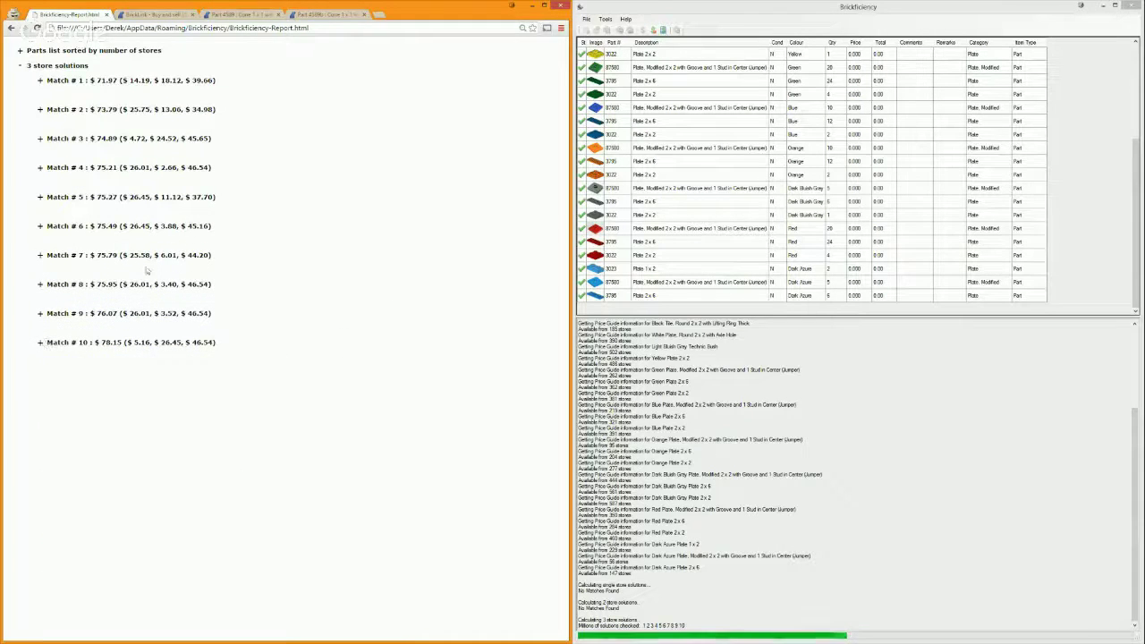
Expand Match # 1 and open the store pages of BrickDog's Emporium, Robb the Builder and The Brick Rapids in separate tabs
{"action": "left_click", "coordinate": [39, 83]}
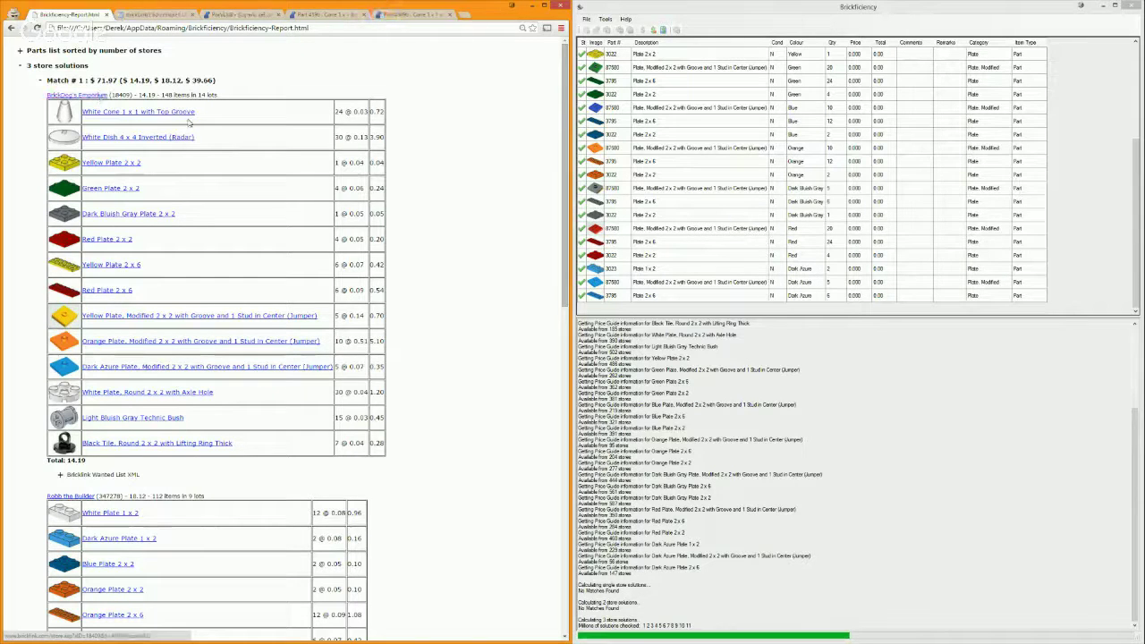
{"action": "scroll", "coordinate": [127, 304], "scroll_direction": "down", "scroll_amount": 2}
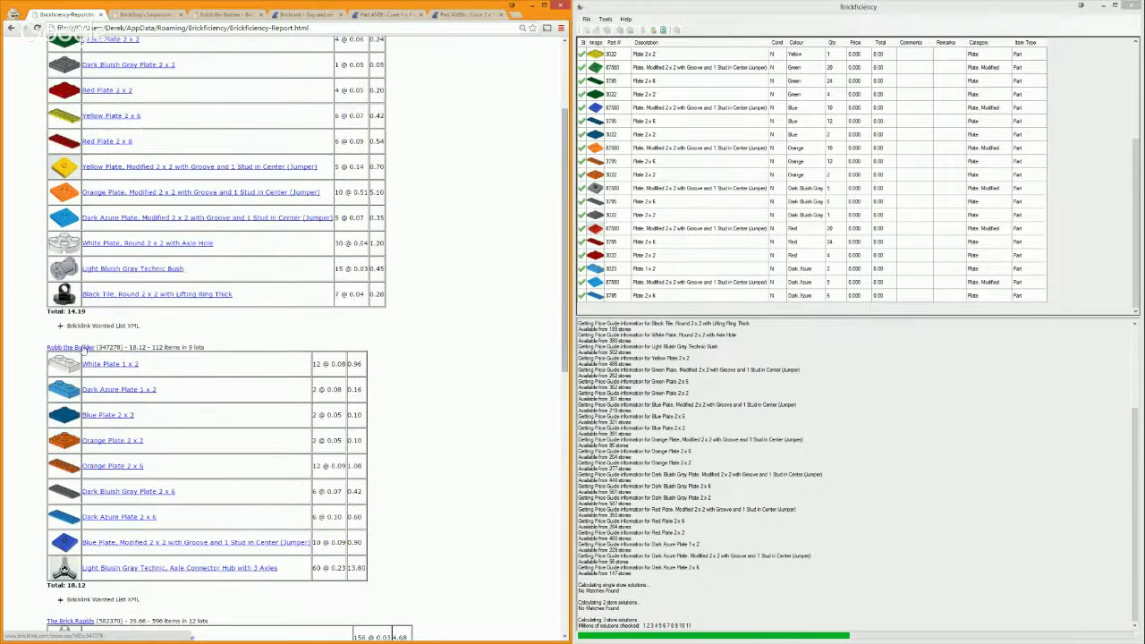
{"action": "scroll", "coordinate": [166, 338], "scroll_direction": "down", "scroll_amount": 3}
Check the store terms, shipping methods and minimum buy of BrickDog's Emporium
{"action": "left_click", "coordinate": [128, 14]}
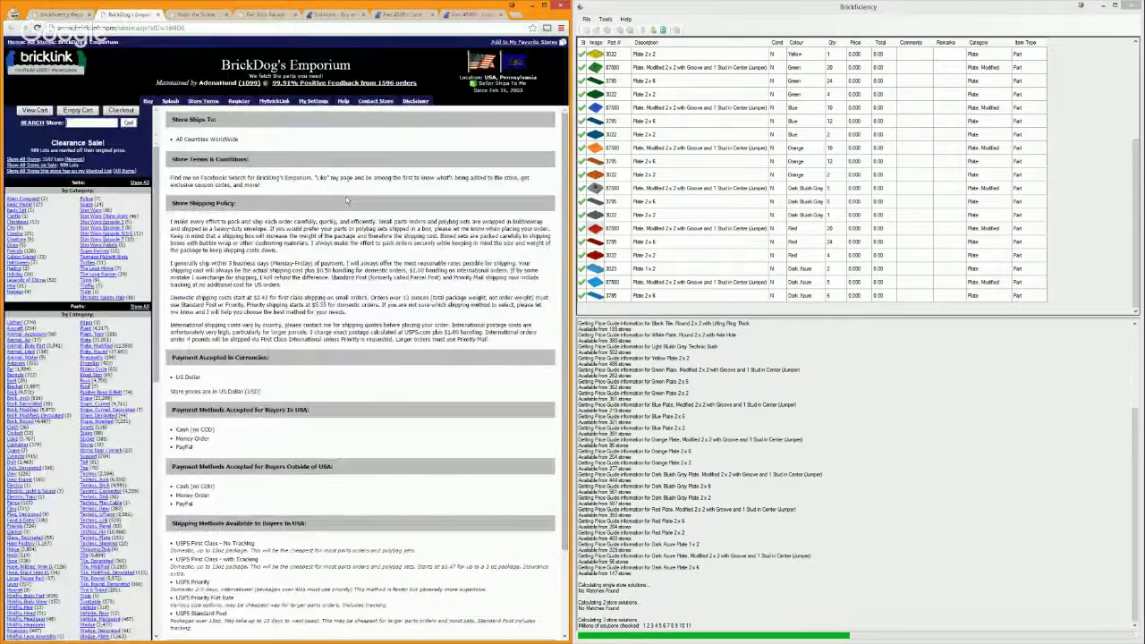
{"action": "key", "text": "ctrl+Tab"}
{"action": "key", "text": "ctrl+Tab"}
{"action": "key", "text": "ctrl+Tab"}
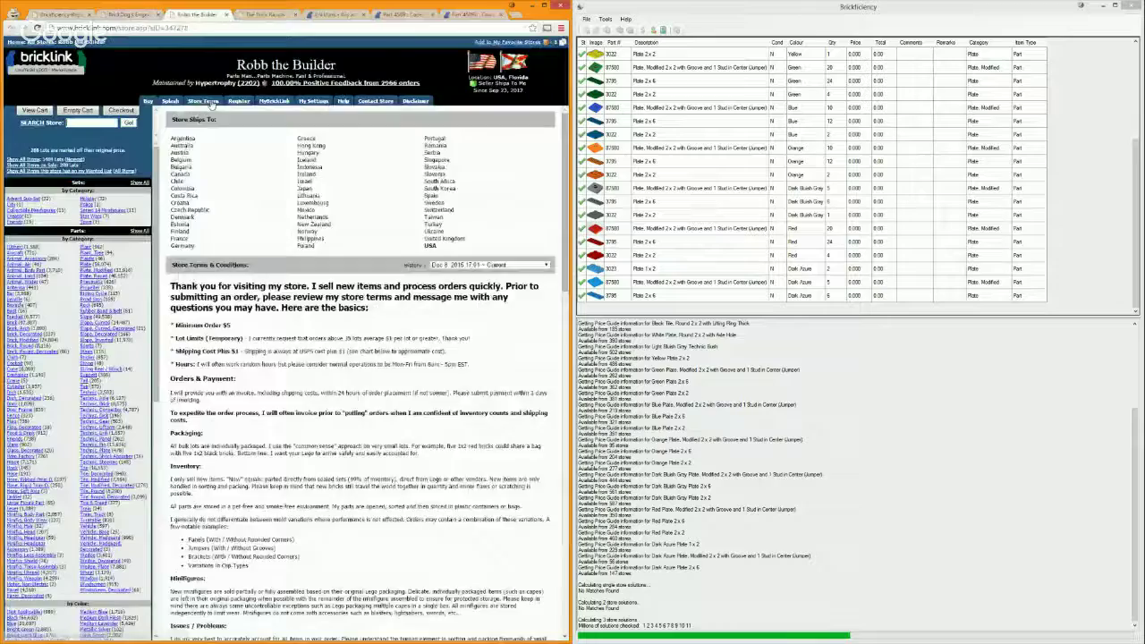
{"action": "key", "text": "ctrl+shift+Tab"}
{"action": "key", "text": "ctrl+shift+Tab"}
{"action": "key", "text": "ctrl+shift+Tab"}
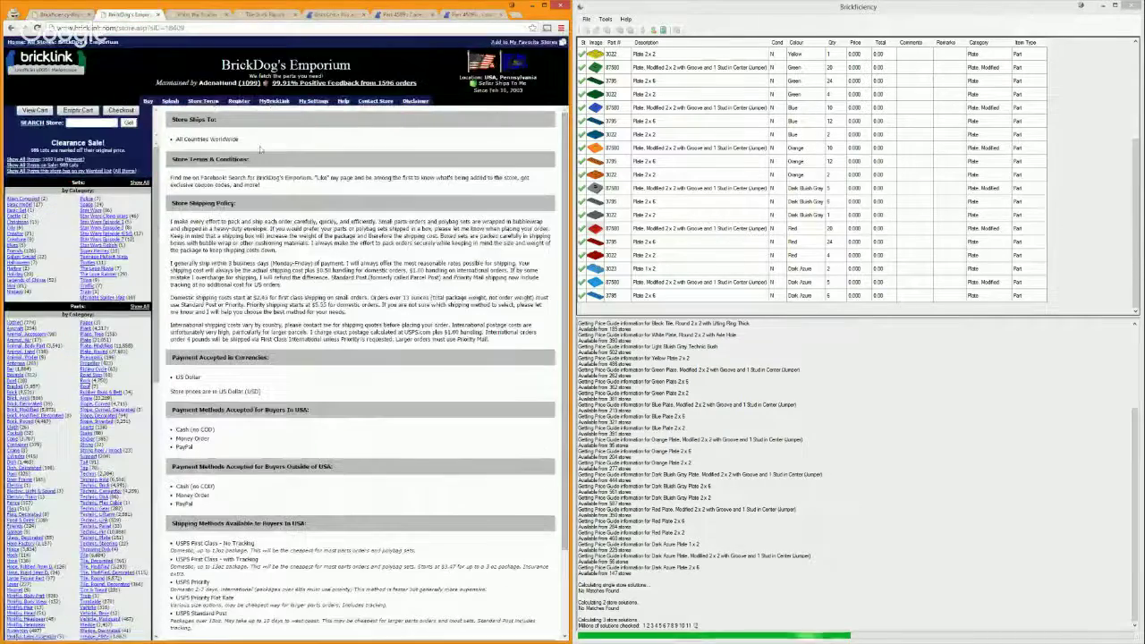
{"action": "scroll", "coordinate": [246, 223], "scroll_direction": "down", "scroll_amount": 1}
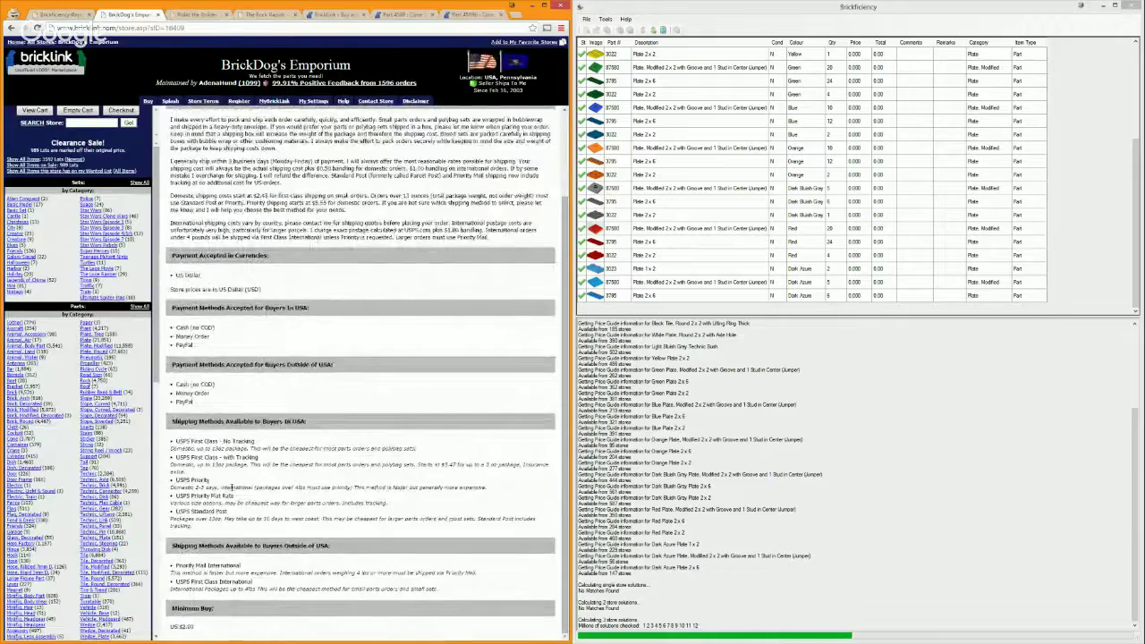
Compare Robb the Builder's minimum buy with its order total in the report and close that store page
{"action": "key", "text": "ctrl+Tab"}
{"action": "scroll", "coordinate": [231, 243], "scroll_direction": "down", "scroll_amount": 15}
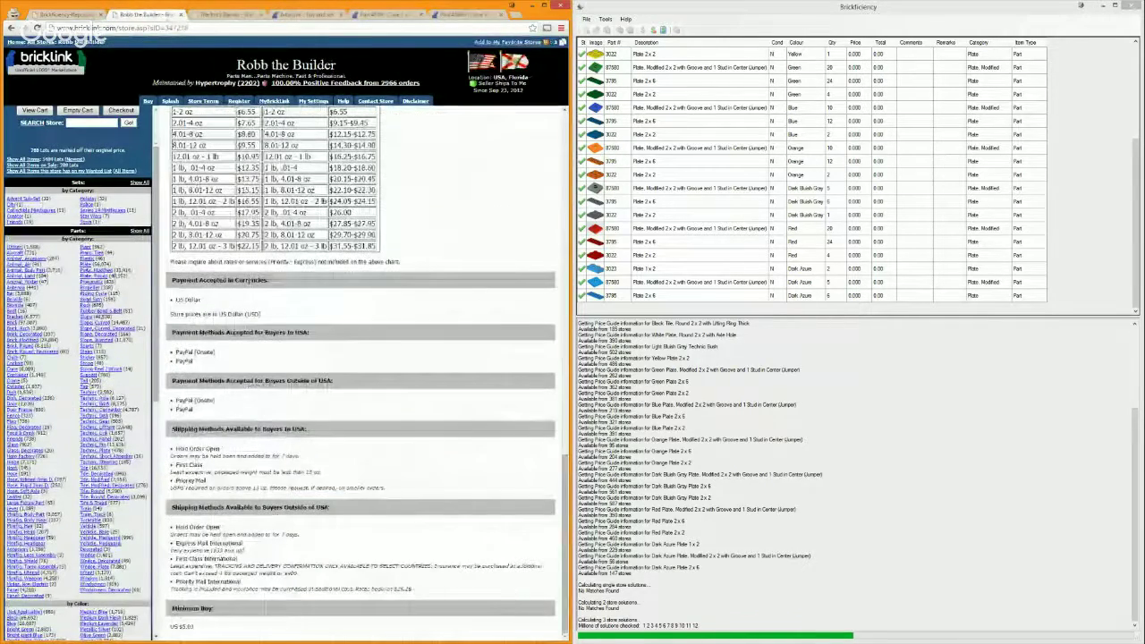
{"action": "key", "text": "ctrl+shift+Tab"}
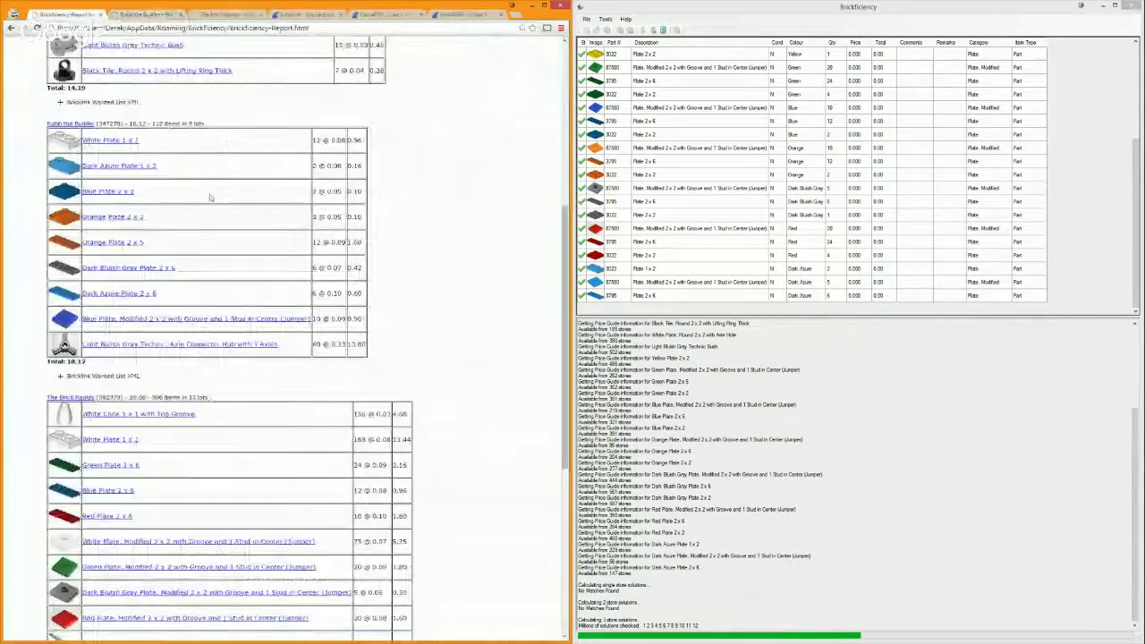
{"action": "scroll", "coordinate": [224, 146], "scroll_direction": "up", "scroll_amount": 2}
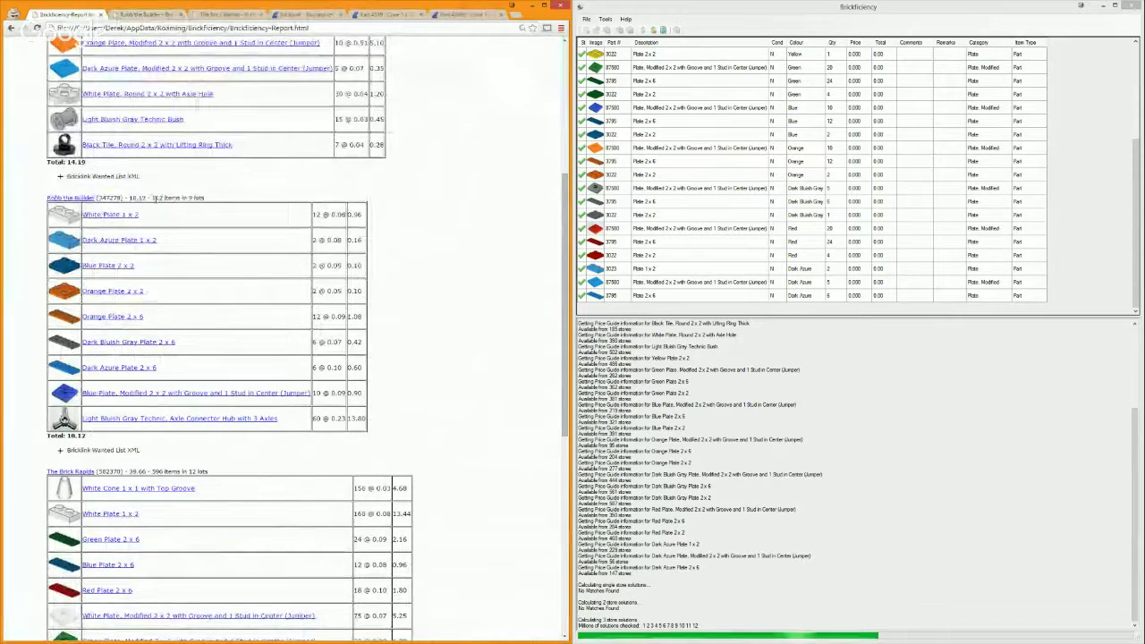
{"action": "key", "text": "ctrl+Tab"}
{"action": "key", "text": "alt+Tab"}
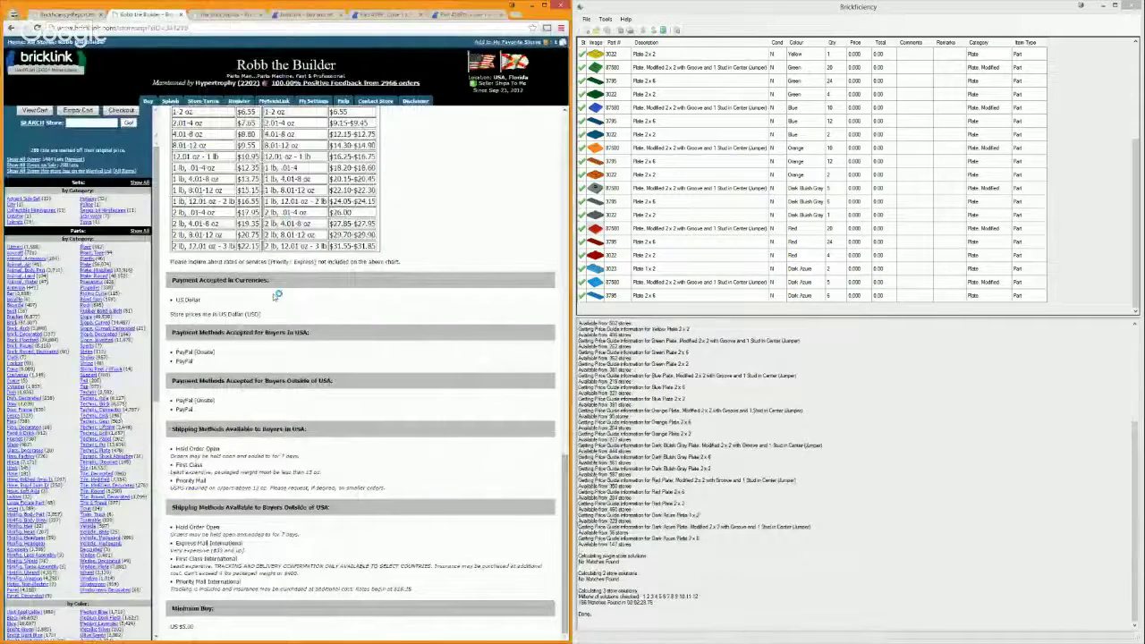
{"action": "key", "text": "ctrl+w"}
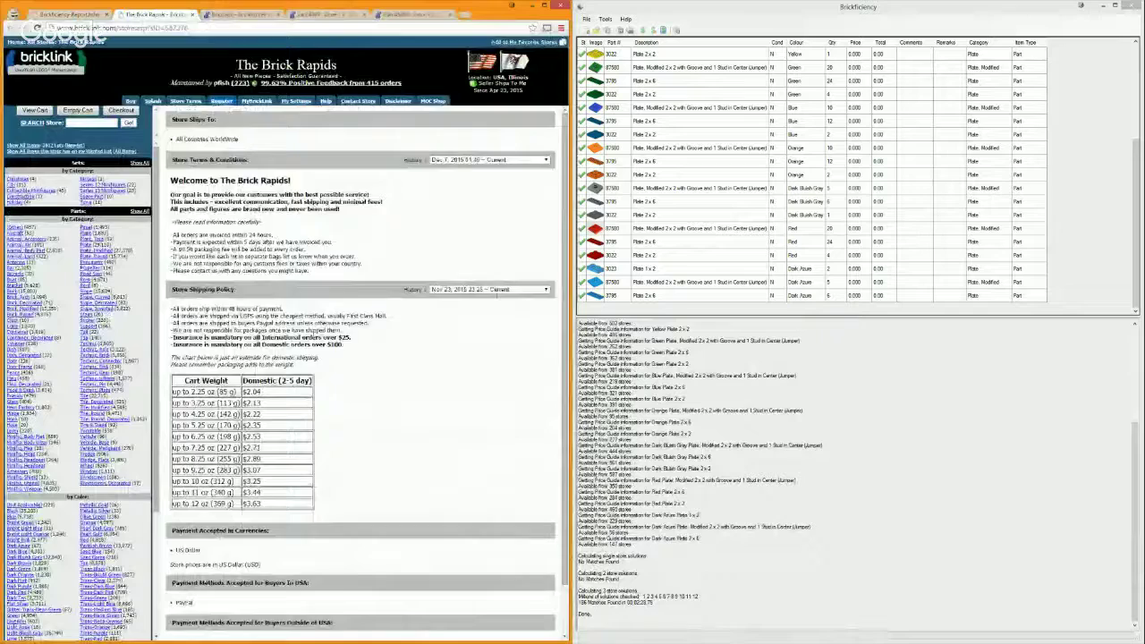
Check The Brick Rapids' store terms against its order in the report and close that store page
{"action": "scroll", "coordinate": [226, 593], "scroll_direction": "down", "scroll_amount": 1}
{"action": "key", "text": "ctrl+shift+Tab"}
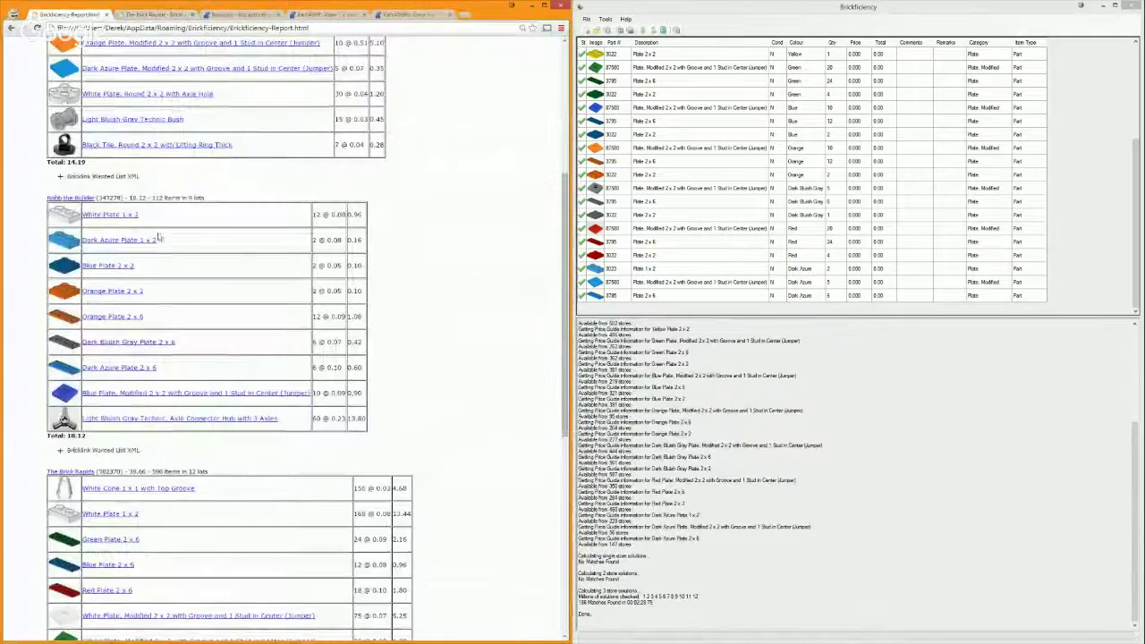
{"action": "scroll", "coordinate": [139, 326], "scroll_direction": "up", "scroll_amount": 2}
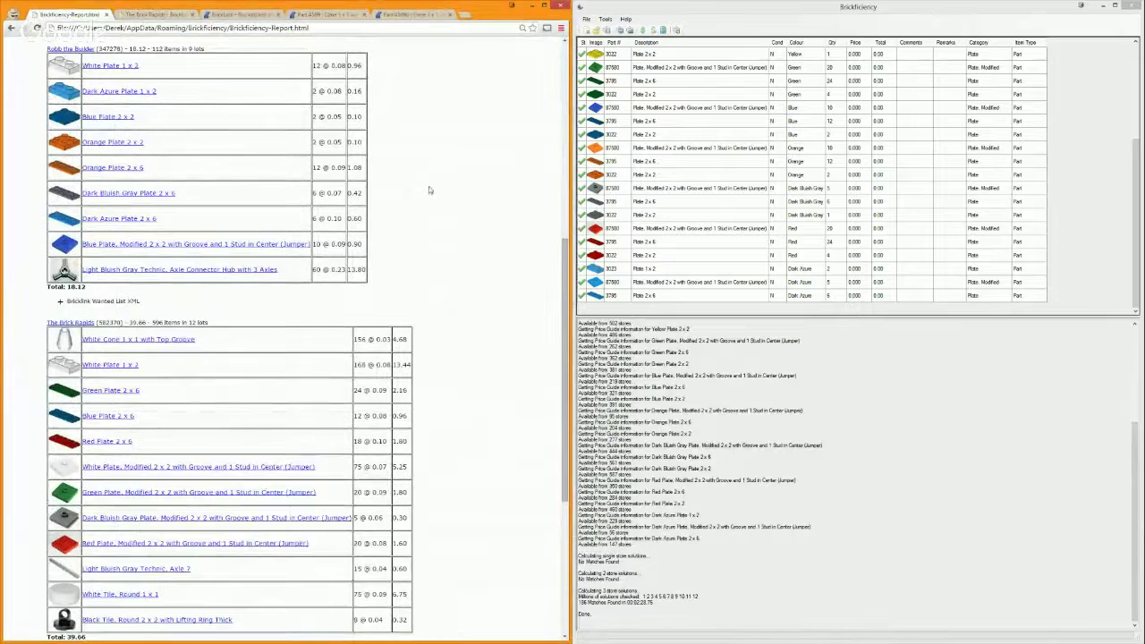
{"action": "key", "text": "ctrl+Tab"}
{"action": "key", "text": "ctrl+Tab"}
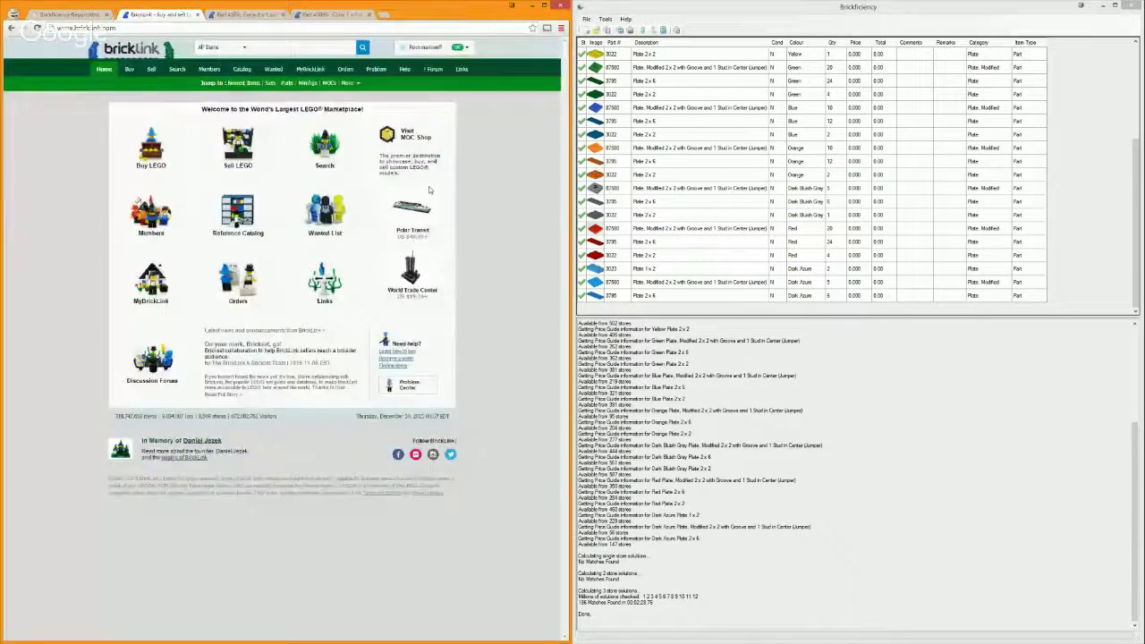
{"action": "key", "text": "ctrl+shift+Tab"}
{"action": "key", "text": "ctrl+shift+Tab"}
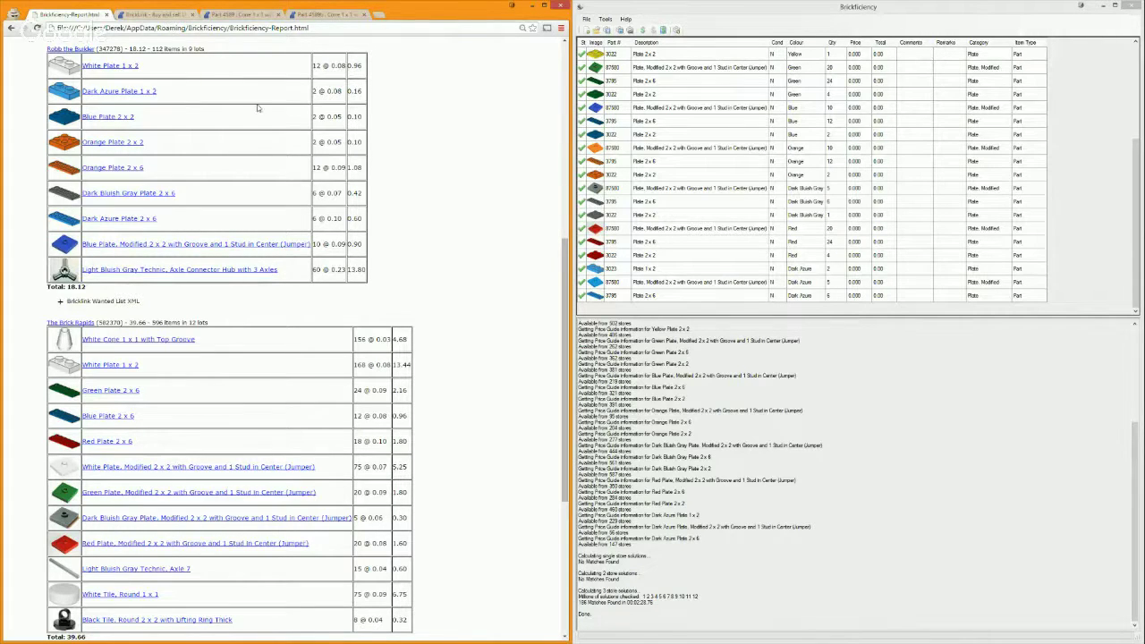
Open the My Wanted List page on the BrickLink site
{"action": "scroll", "coordinate": [233, 187], "scroll_direction": "down", "scroll_amount": 5}
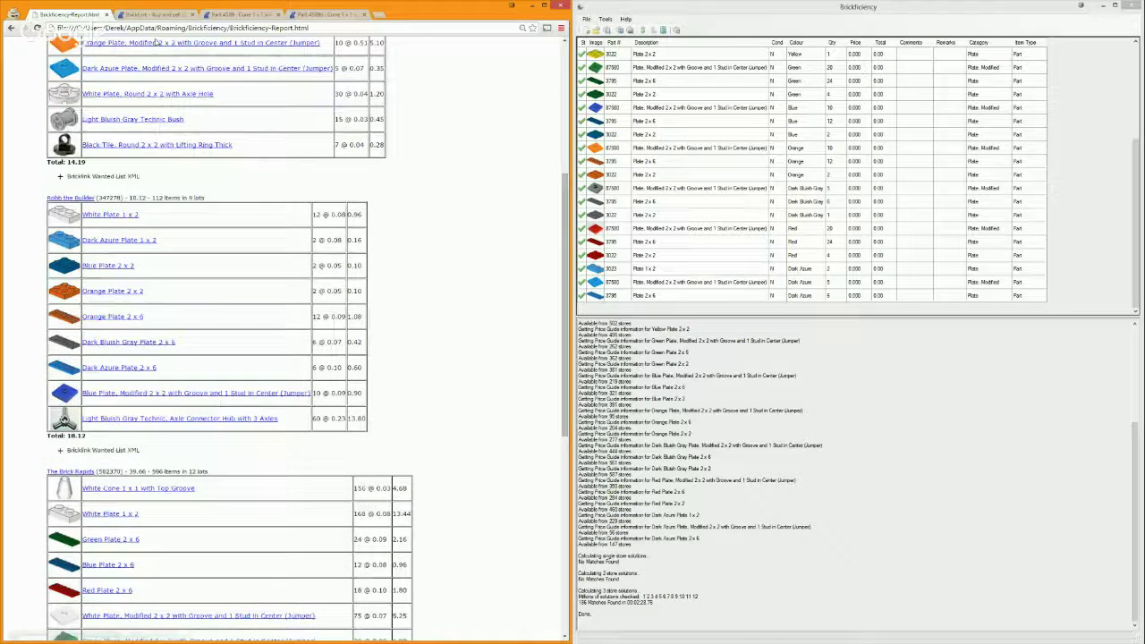
{"action": "key", "text": "ctrl+Tab"}
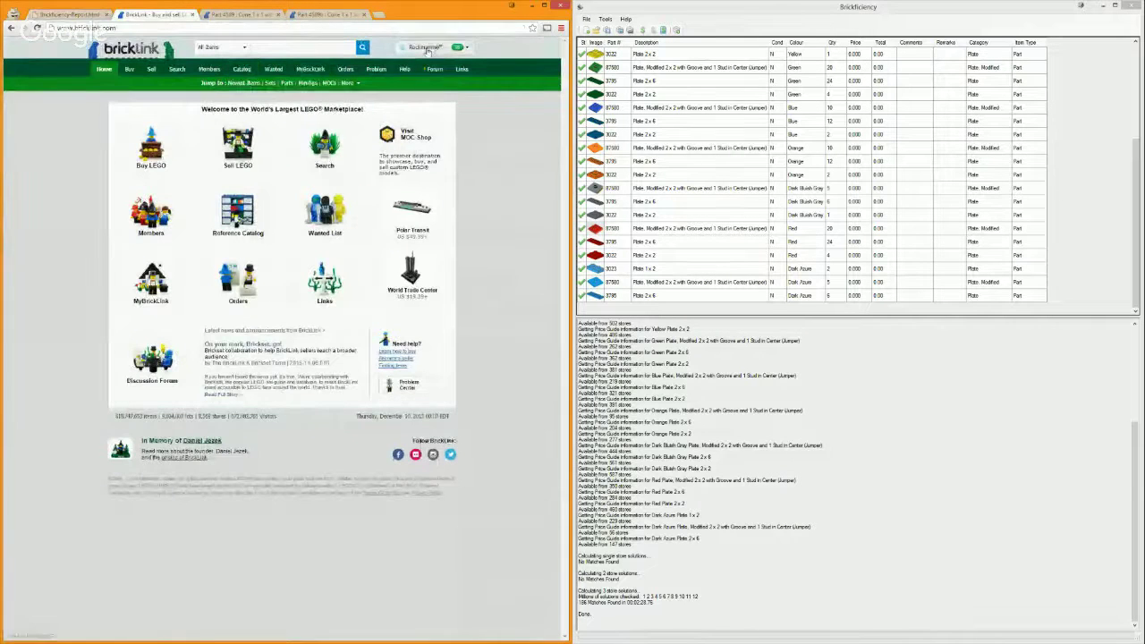
{"action": "left_click", "coordinate": [274, 70]}
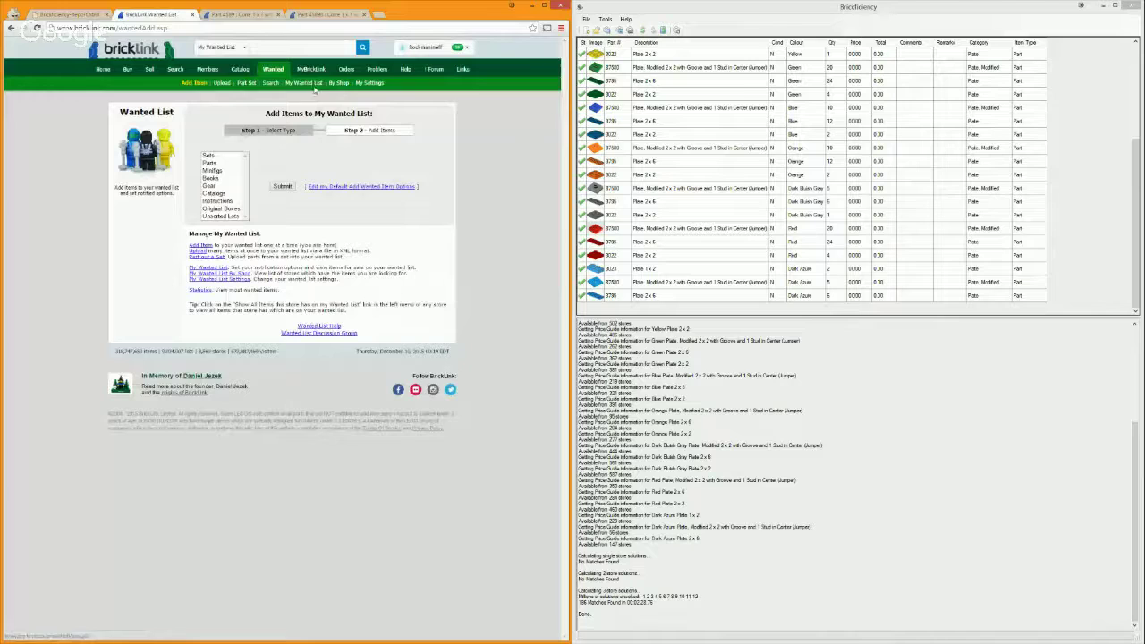
{"action": "left_click", "coordinate": [304, 83]}
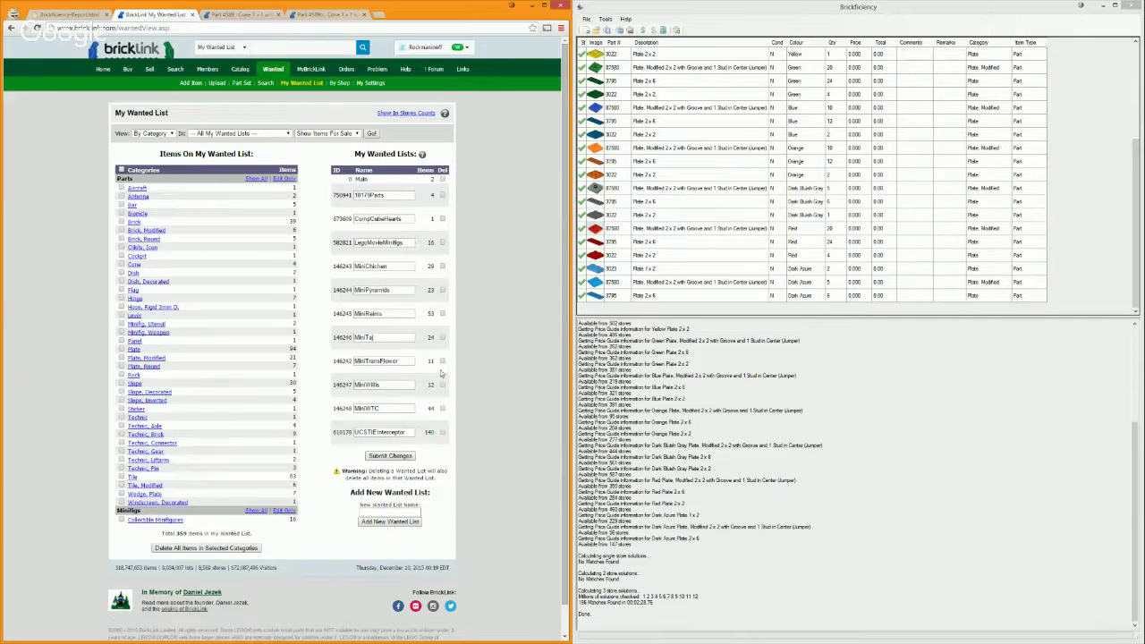
Add three new wanted lists named Ornament1, Ornament2 and Ornament3
{"action": "left_click", "coordinate": [380, 514]}
{"action": "type", "text": "Ornament1"}
{"action": "left_click", "coordinate": [390, 522]}
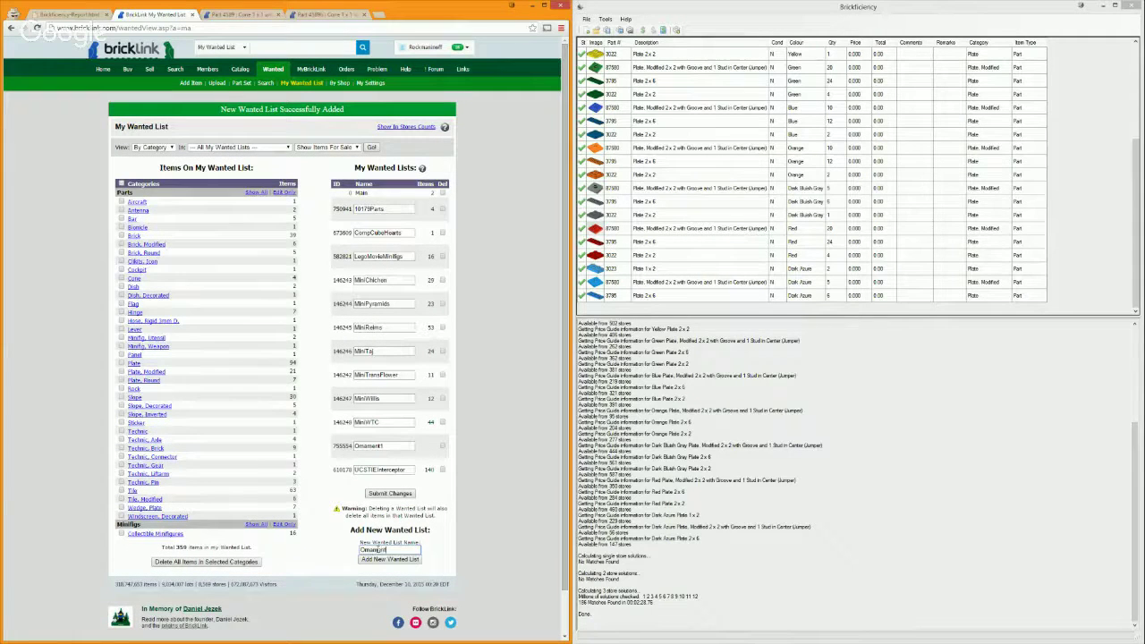
{"action": "left_click", "coordinate": [377, 559]}
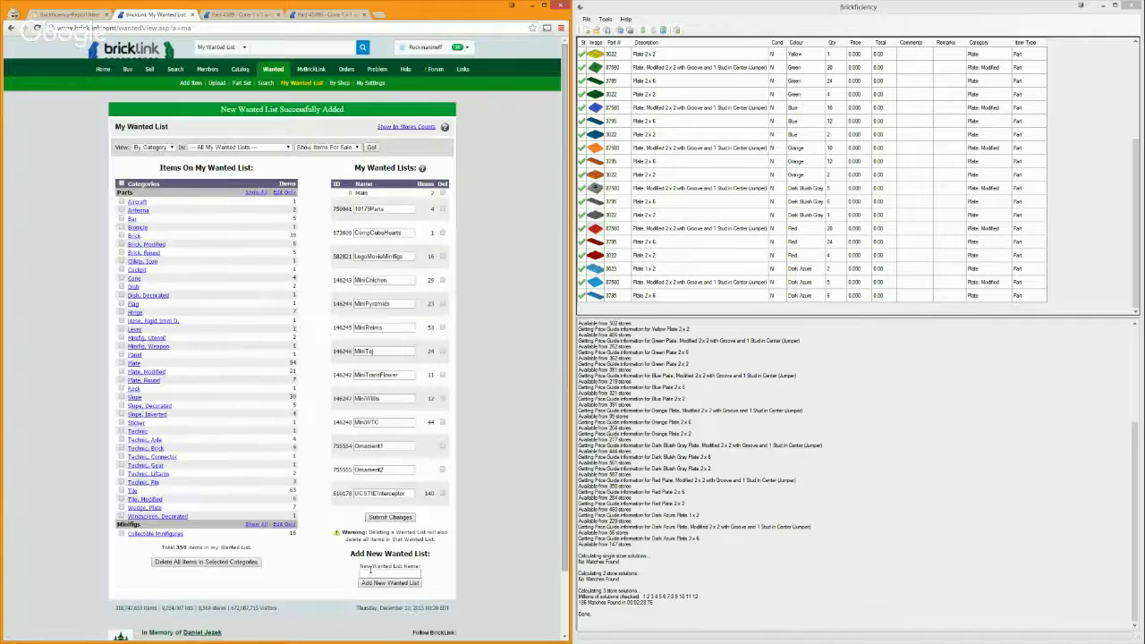
{"action": "type", "text": "Ornament3"}
{"action": "left_click", "coordinate": [378, 583]}
{"action": "scroll", "coordinate": [473, 465], "scroll_direction": "down", "scroll_amount": 1}
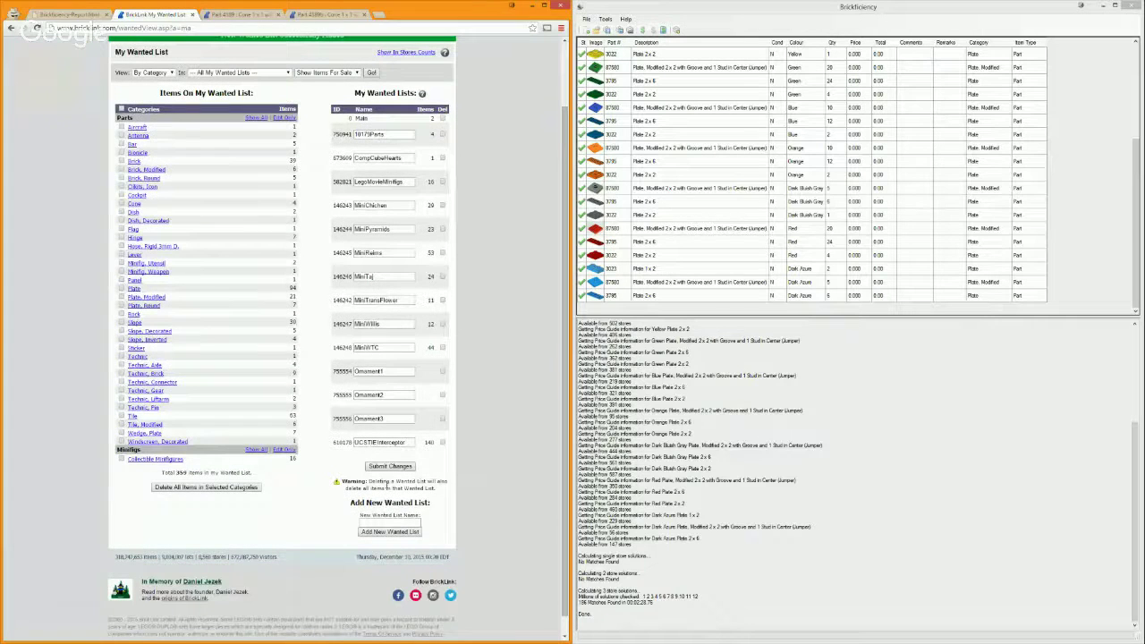
Select the Ornament1 wanted list's ID and expand the Bricklink Wanted List XML for BrickDog's Emporium in the report's Match # 1
{"action": "double_click", "coordinate": [340, 371]}
{"action": "double_click", "coordinate": [340, 371]}
{"action": "left_click", "coordinate": [338, 373]}
{"action": "key", "text": "ctrl+shift+Tab"}
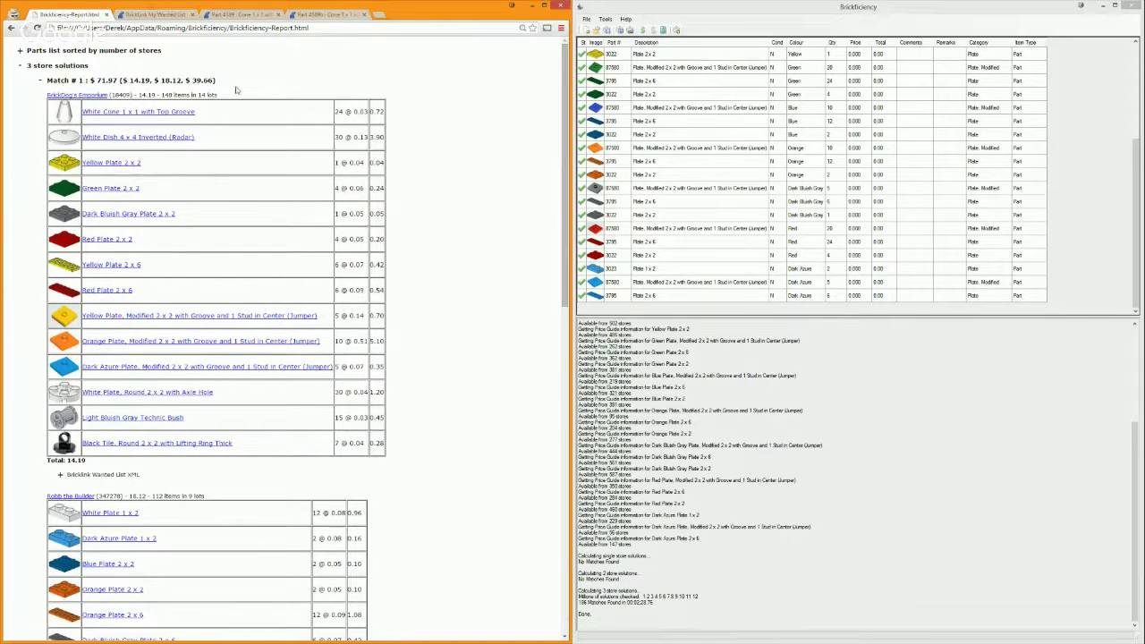
{"action": "scroll", "coordinate": [92, 399], "scroll_direction": "down", "scroll_amount": 1}
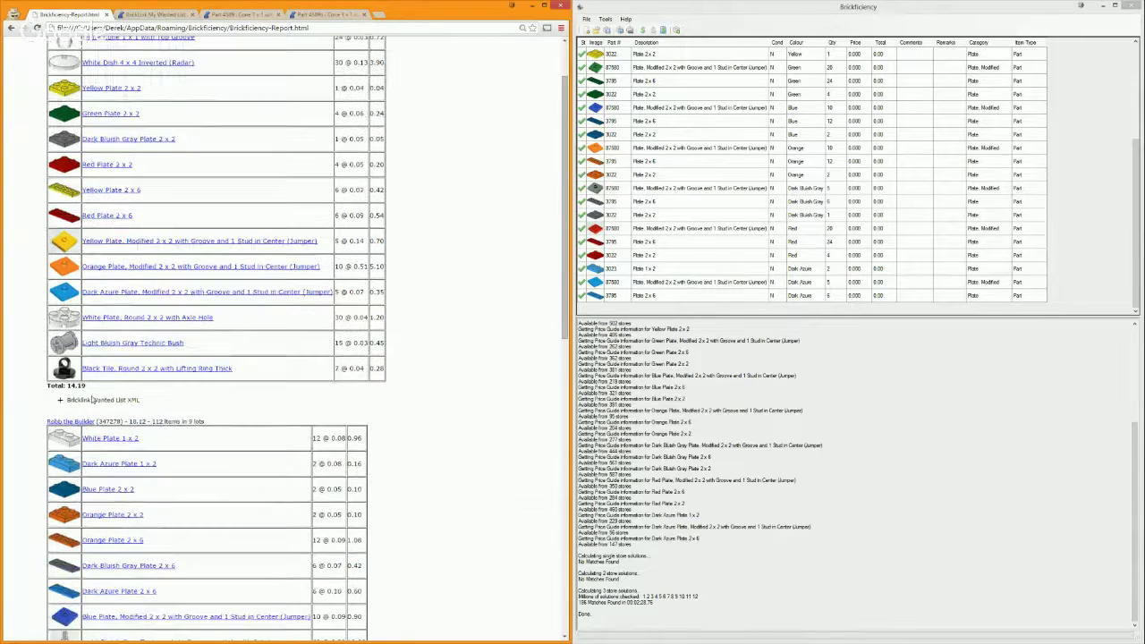
{"action": "left_click", "coordinate": [92, 400]}
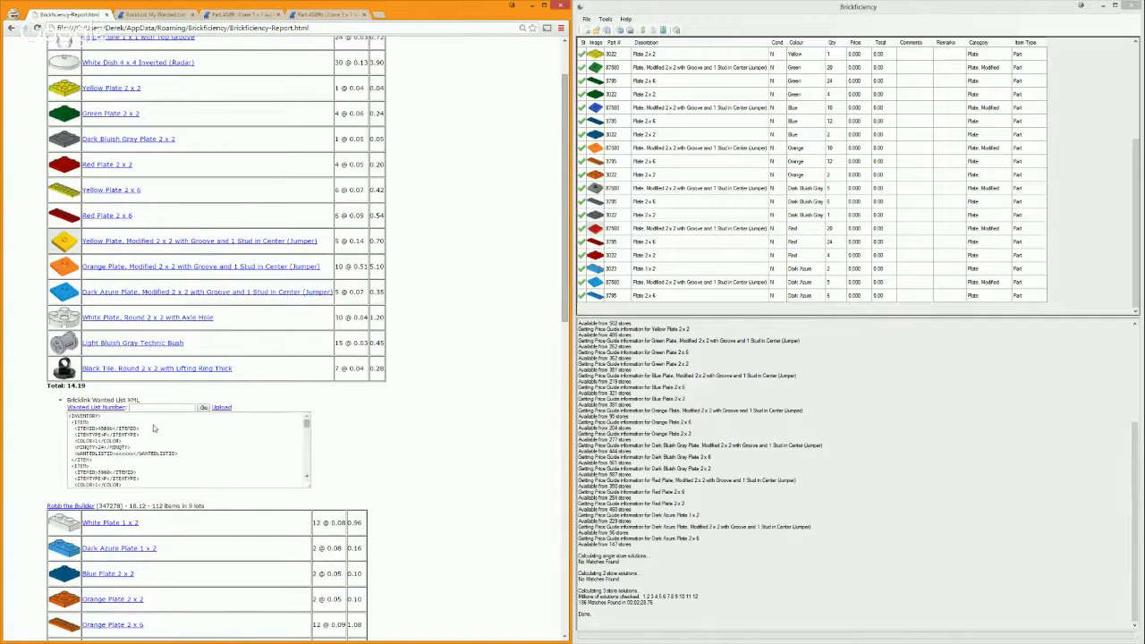
Set the Wanted List Number for BrickDog's Emporium to 755554 and apply it to the store's wanted list XML
{"action": "key", "text": "ctrl+a"}
{"action": "left_click", "coordinate": [152, 468]}
{"action": "left_click", "coordinate": [203, 409]}
{"action": "left_click", "coordinate": [134, 452]}
{"action": "left_click", "coordinate": [179, 442]}
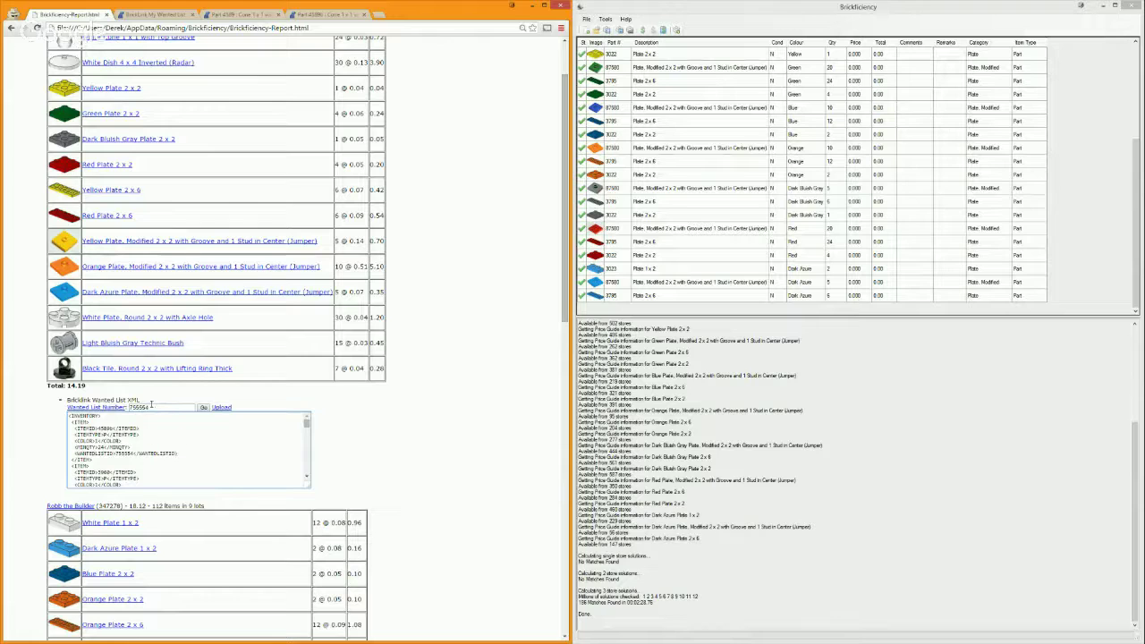
{"action": "double_click", "coordinate": [139, 407]}
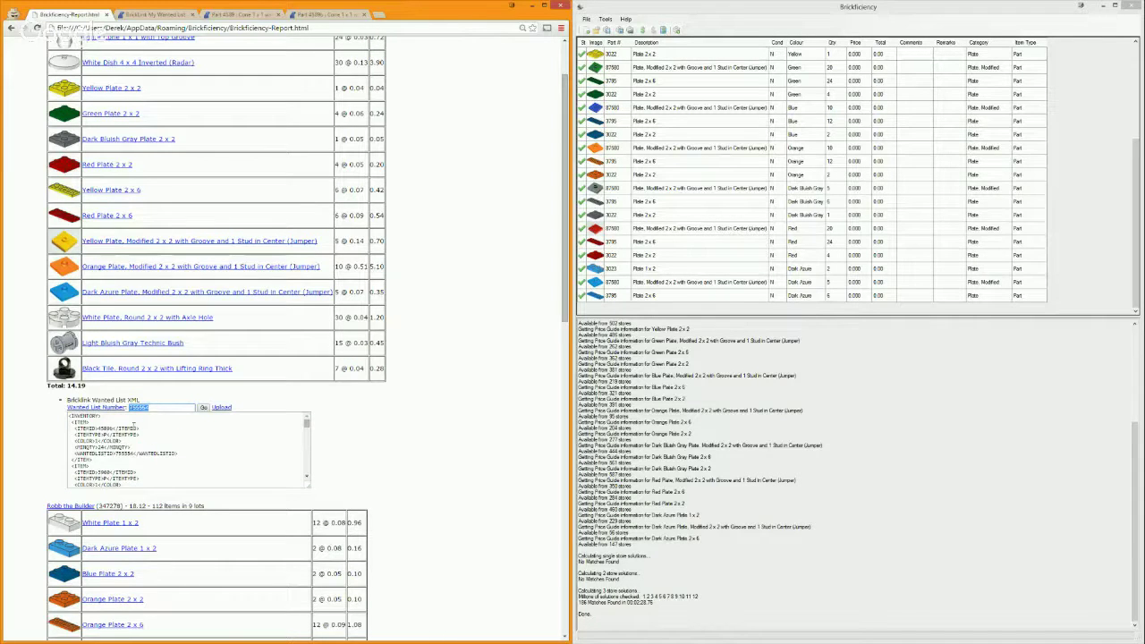
Copy the entire Bricklink Wanted List XML of BrickDog's Emporium
{"action": "left_click", "coordinate": [135, 426]}
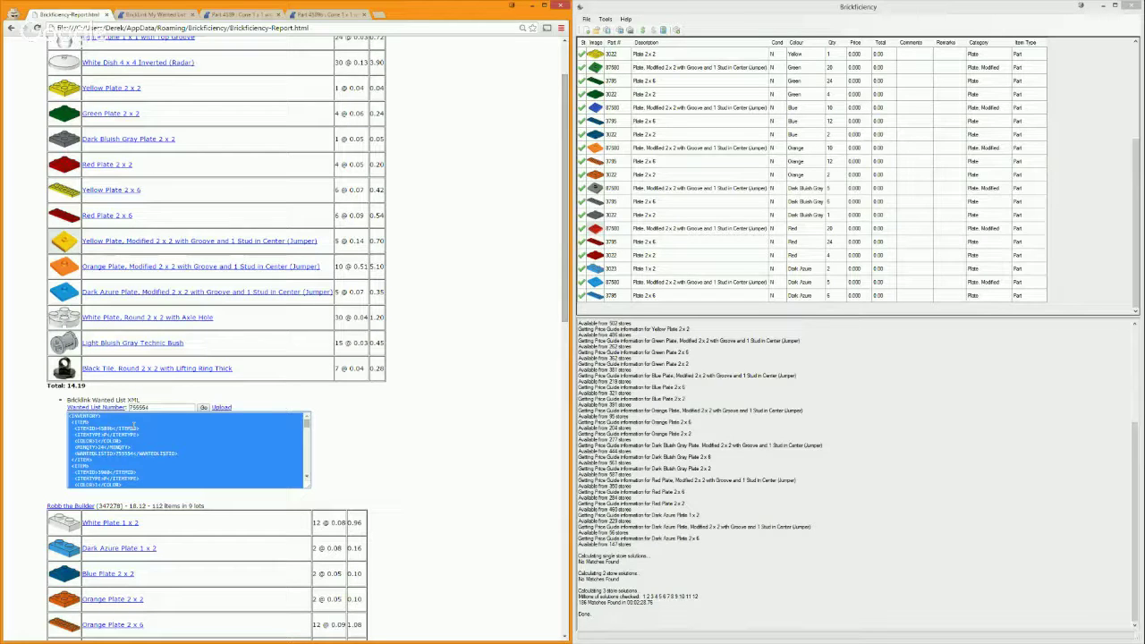
{"action": "right_click", "coordinate": [134, 424]}
{"action": "left_click", "coordinate": [150, 432]}
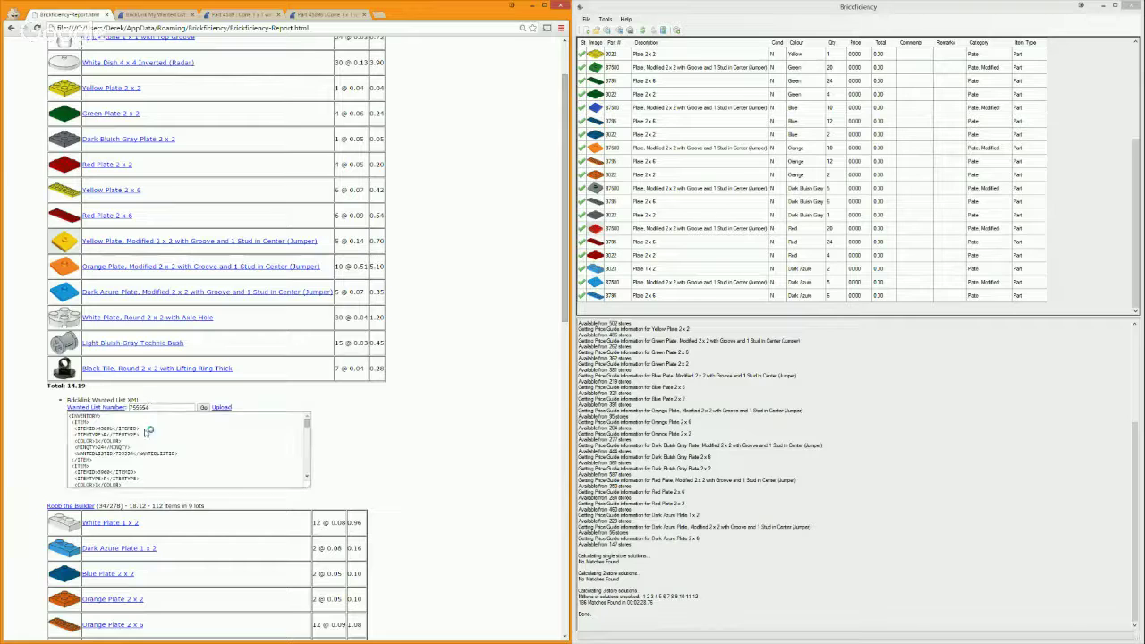
{"action": "left_click", "coordinate": [190, 398]}
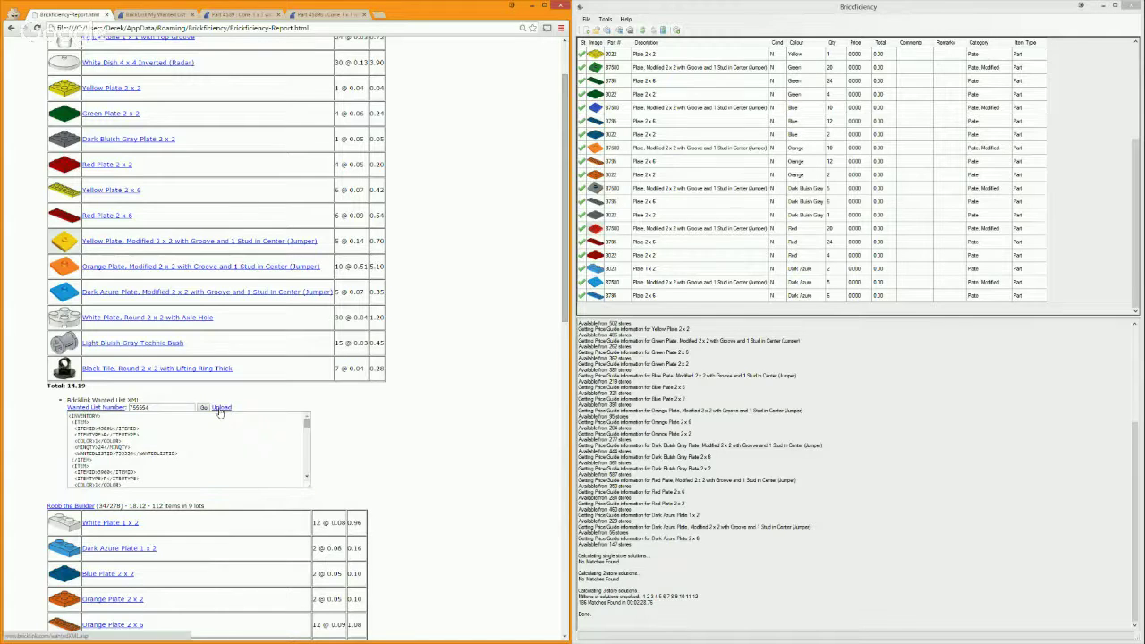
Open BrickLink's Wanted List Mass Upload page, paste the BrickDog's Emporium XML and submit its items for verification
{"action": "left_click", "coordinate": [220, 408]}
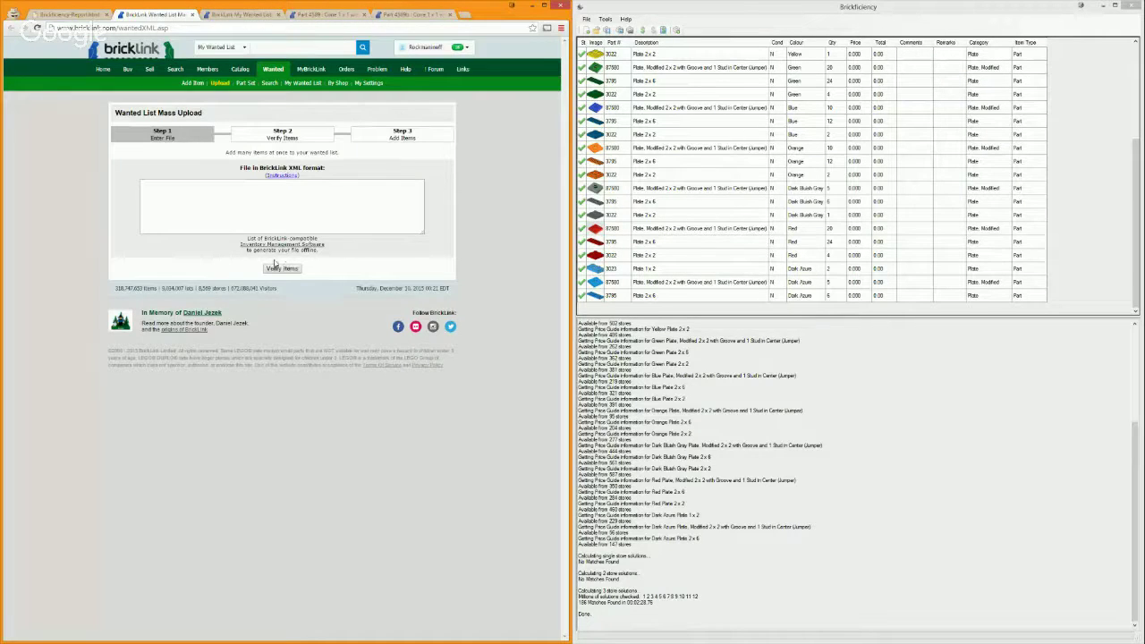
{"action": "left_click", "coordinate": [293, 212]}
{"action": "right_click", "coordinate": [250, 198]}
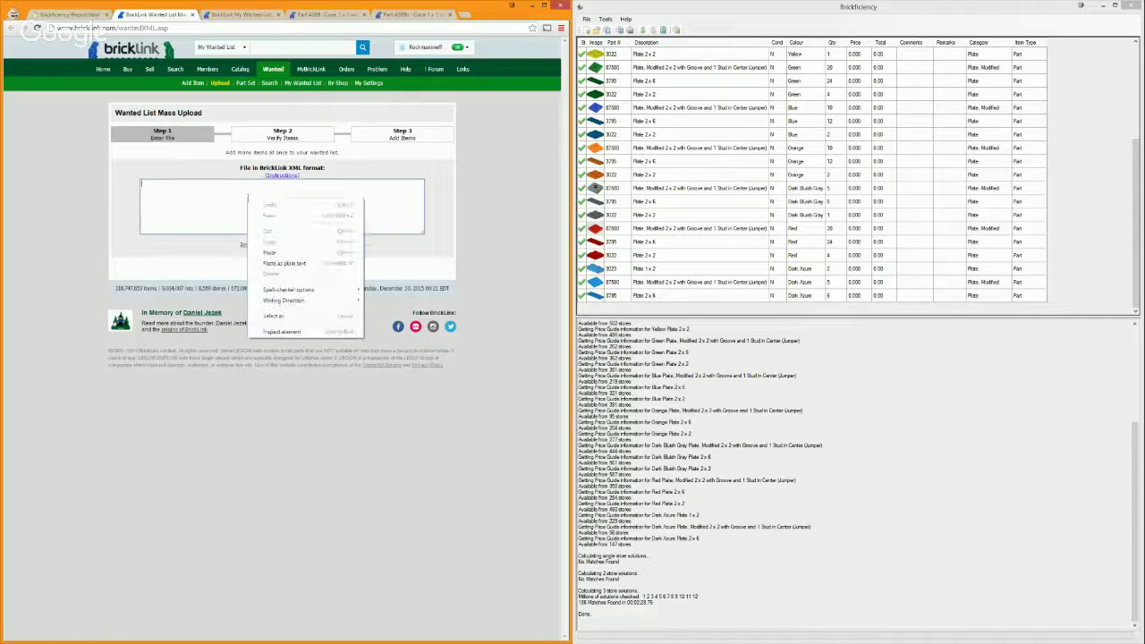
{"action": "left_click", "coordinate": [268, 250]}
{"action": "left_click", "coordinate": [282, 268]}
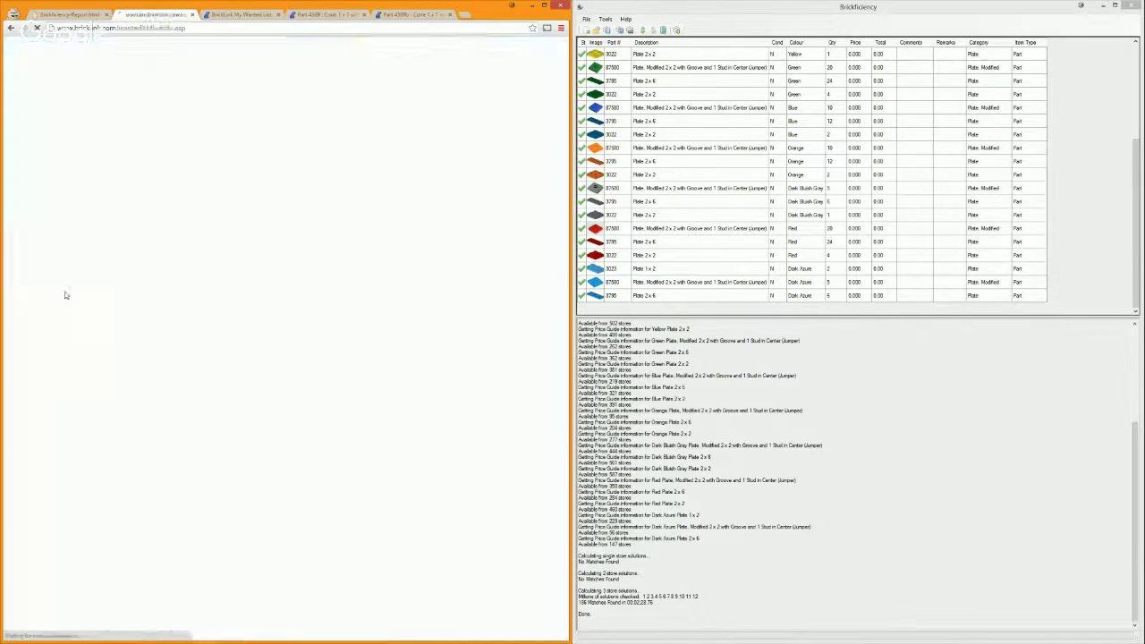
Review the parts, minimum quantities and target list on the verification page, and upload the file to the Ornament1 wanted list
{"action": "scroll", "coordinate": [96, 306], "scroll_direction": "down", "scroll_amount": 1}
{"action": "scroll", "coordinate": [97, 305], "scroll_direction": "down", "scroll_amount": 4}
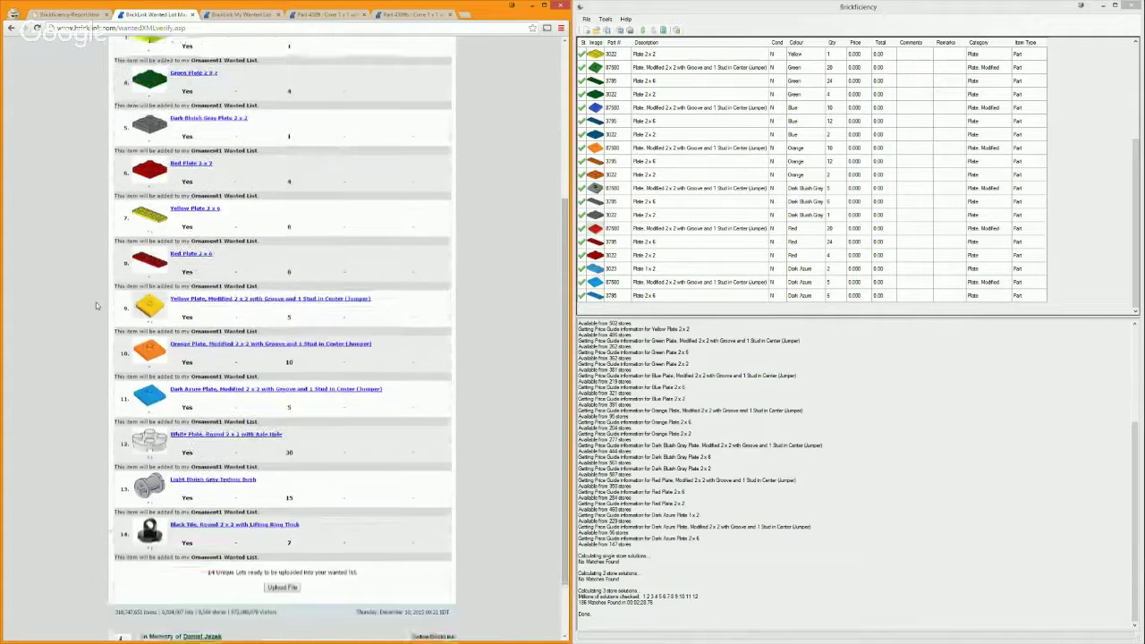
{"action": "scroll", "coordinate": [96, 306], "scroll_direction": "up", "scroll_amount": 2}
{"action": "scroll", "coordinate": [96, 302], "scroll_direction": "up", "scroll_amount": 3}
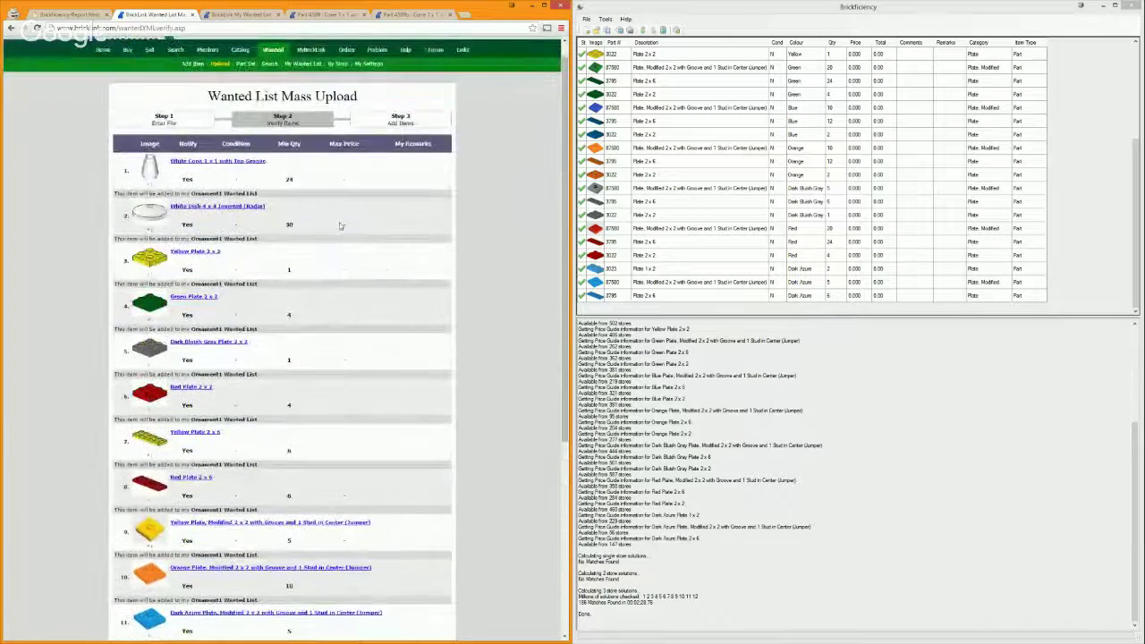
{"action": "scroll", "coordinate": [389, 211], "scroll_direction": "down", "scroll_amount": 3}
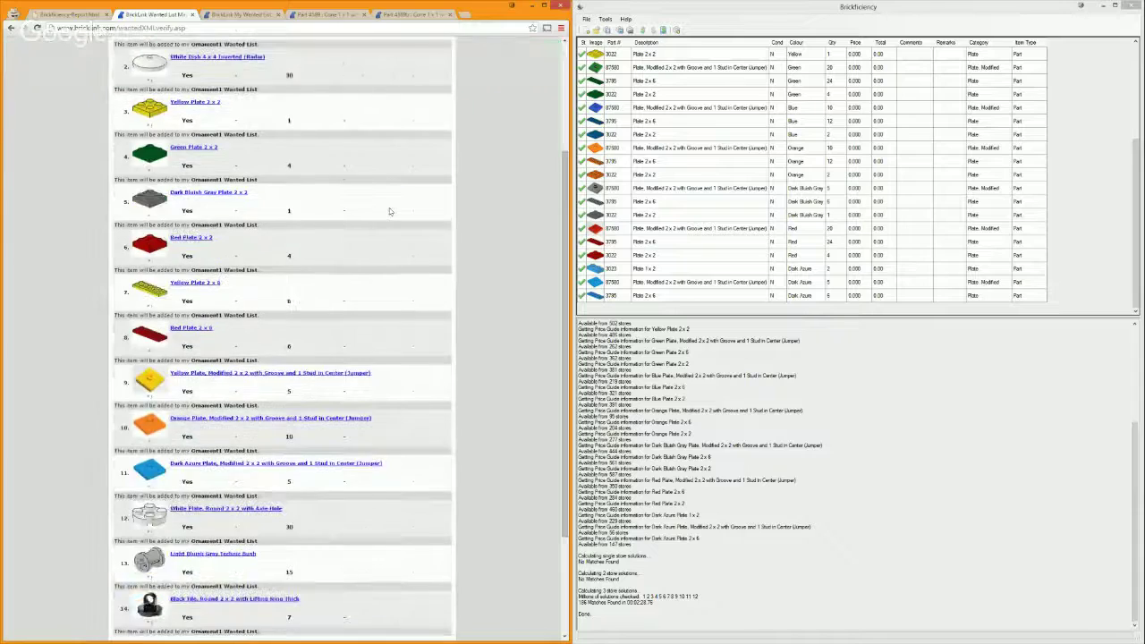
{"action": "scroll", "coordinate": [389, 211], "scroll_direction": "up", "scroll_amount": 1}
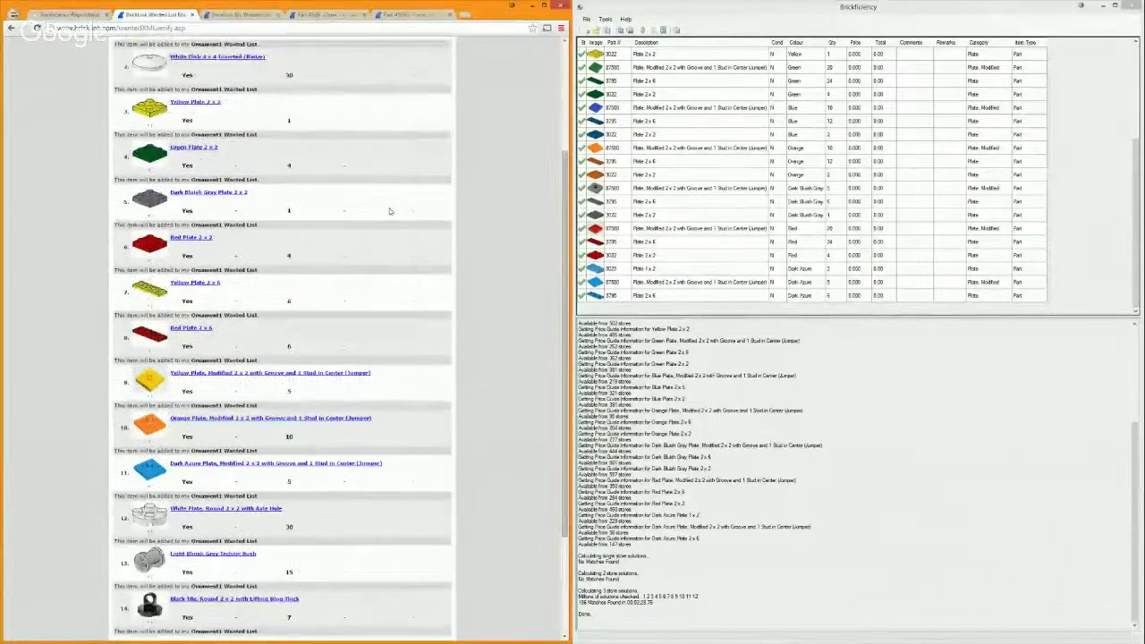
{"action": "scroll", "coordinate": [154, 91], "scroll_direction": "up", "scroll_amount": 1}
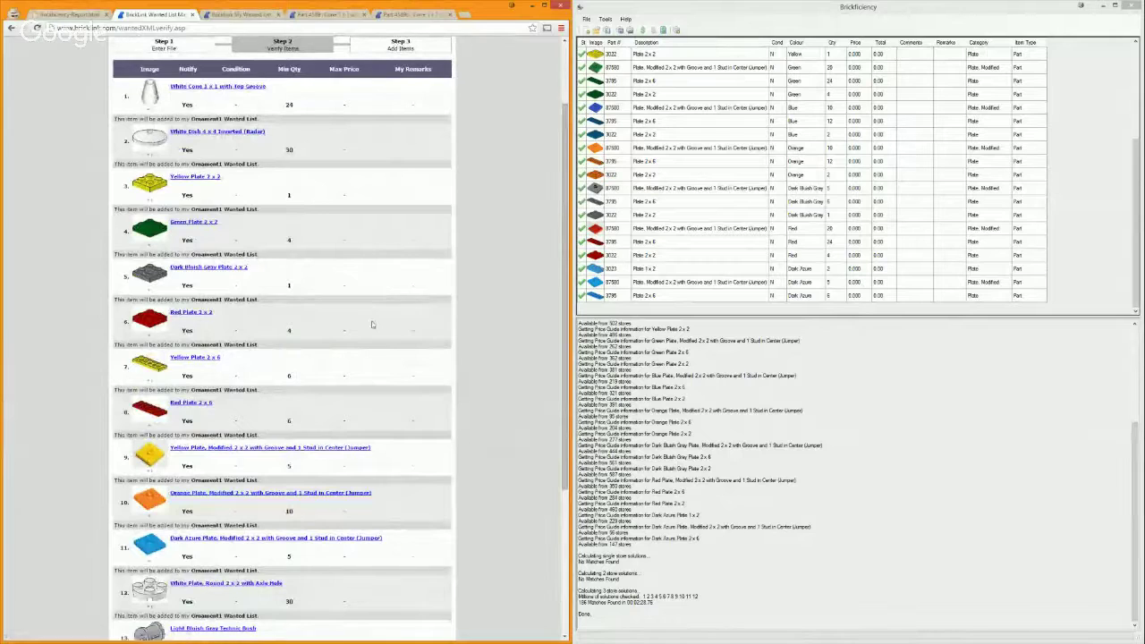
{"action": "scroll", "coordinate": [370, 325], "scroll_direction": "down", "scroll_amount": 2}
{"action": "scroll", "coordinate": [382, 394], "scroll_direction": "down", "scroll_amount": 1}
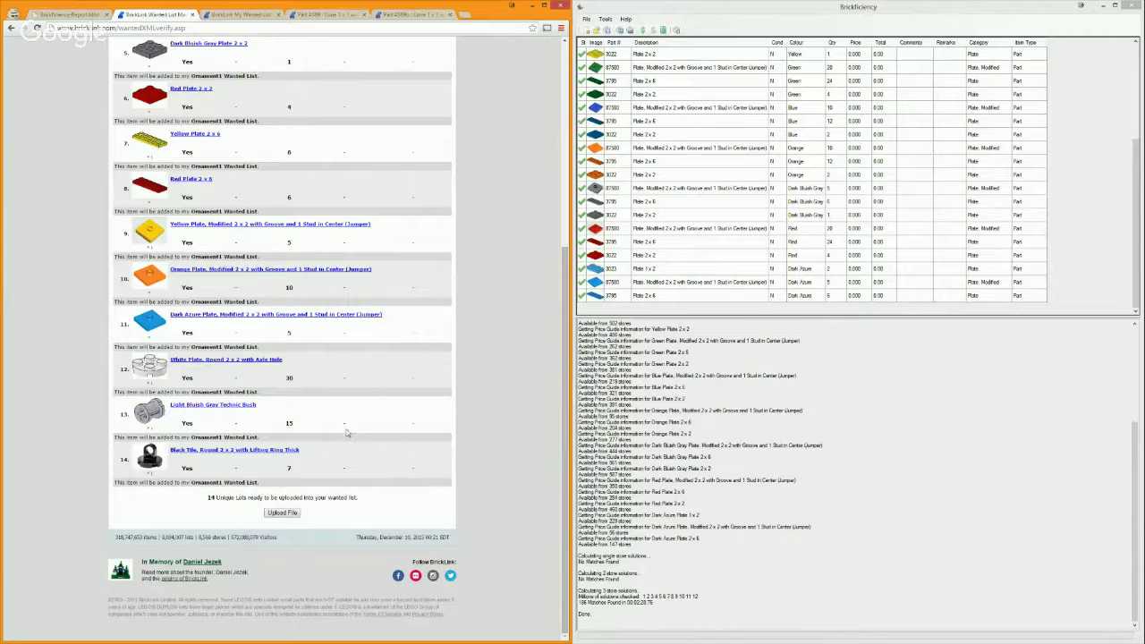
{"action": "scroll", "coordinate": [285, 513], "scroll_direction": "up", "scroll_amount": 2}
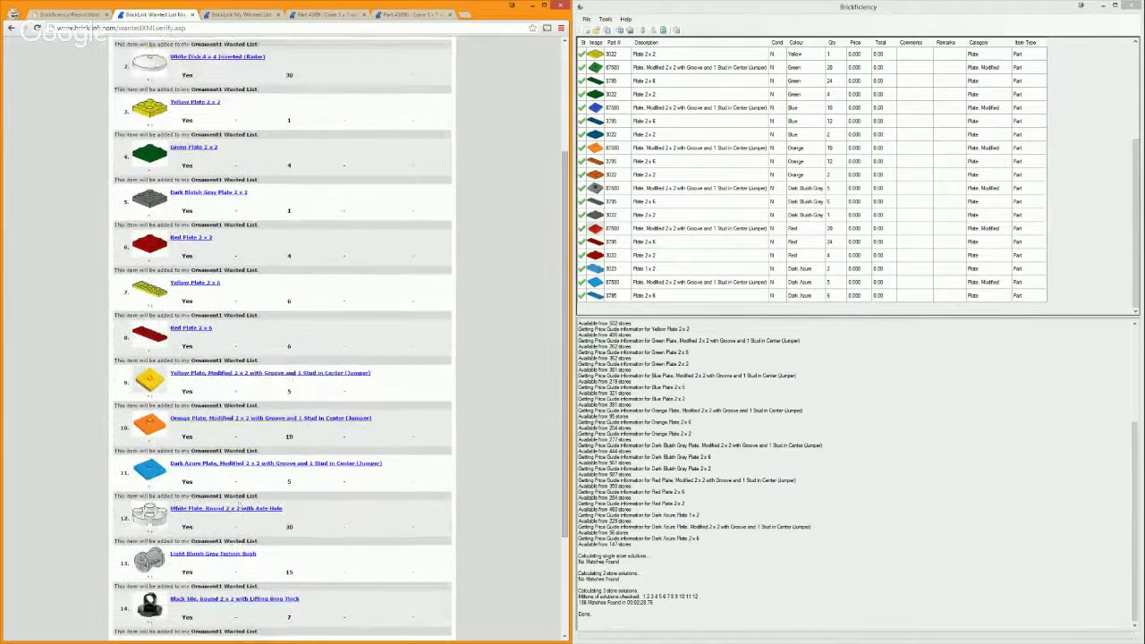
{"action": "scroll", "coordinate": [260, 587], "scroll_direction": "down", "scroll_amount": 2}
{"action": "left_click", "coordinate": [282, 512]}
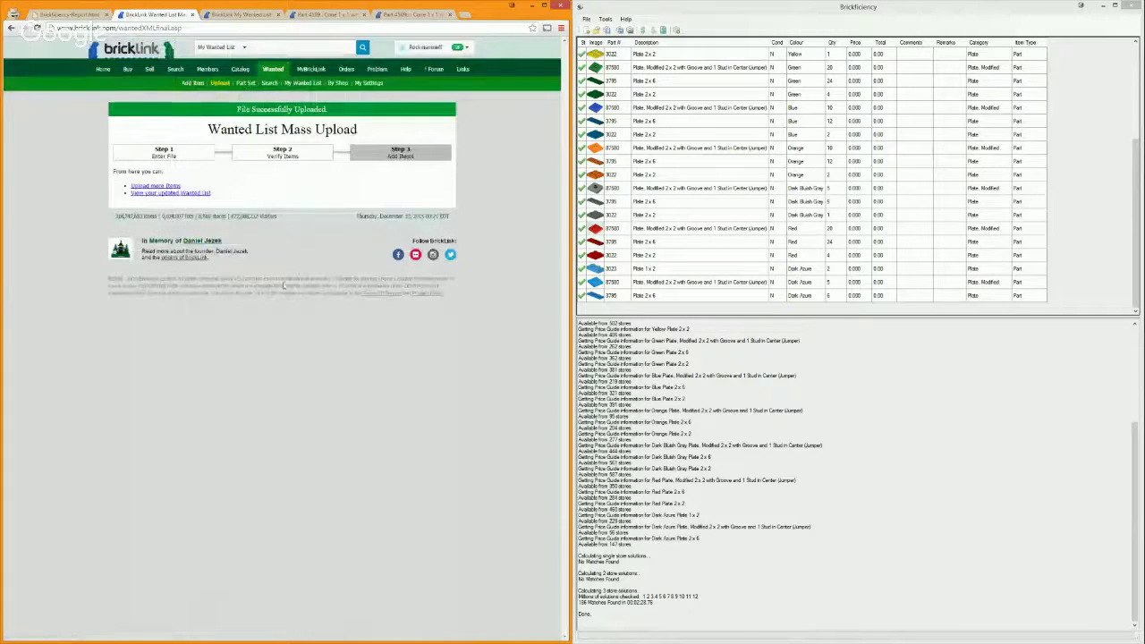
Filter the My Wanted List page to show only the Ornament1 wanted list
{"action": "left_click", "coordinate": [237, 15]}
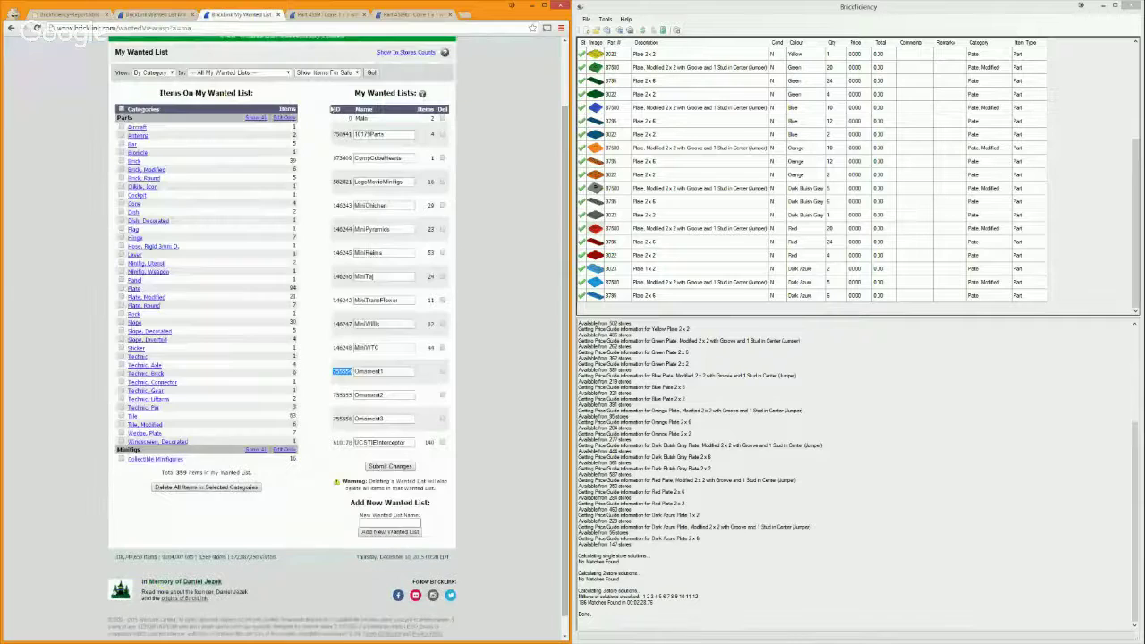
{"action": "left_click", "coordinate": [326, 373]}
{"action": "left_click", "coordinate": [239, 72]}
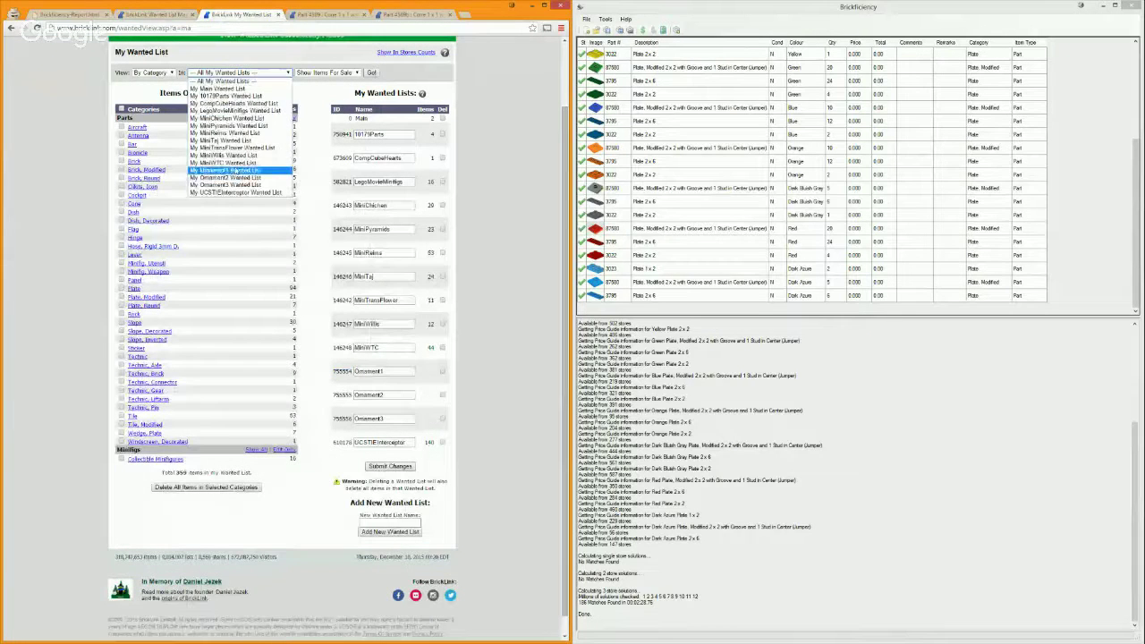
{"action": "left_click", "coordinate": [241, 171]}
{"action": "left_click", "coordinate": [372, 73]}
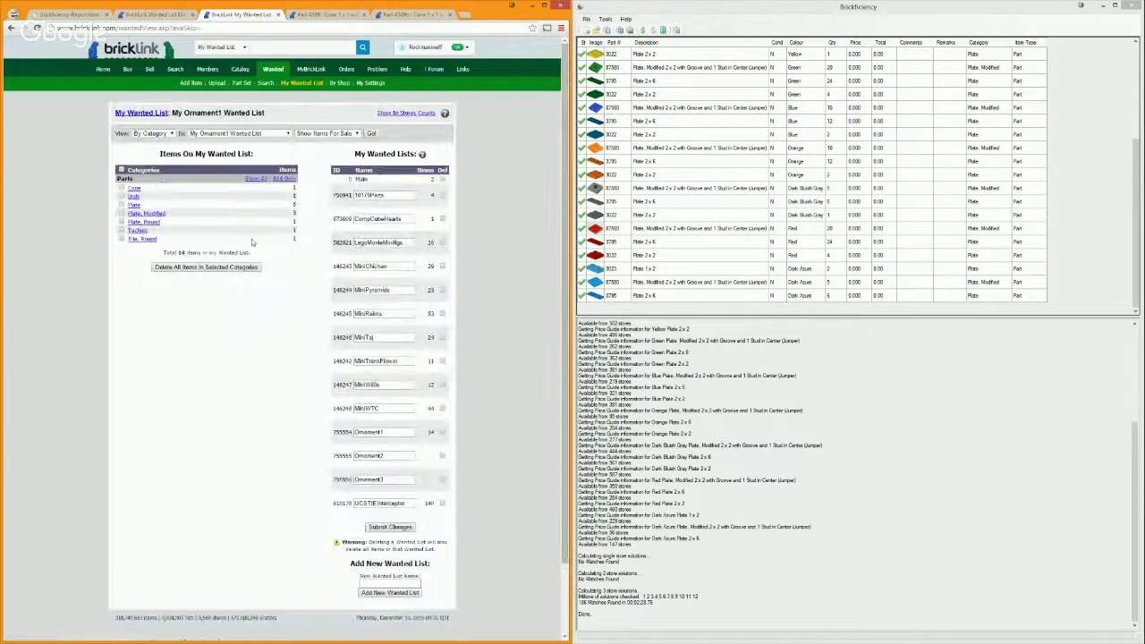
Check the Ornament1 list's item total and show all its parts with the stores selling them
{"action": "left_click_drag", "start_coordinate": [162, 254], "coordinate": [236, 254]}
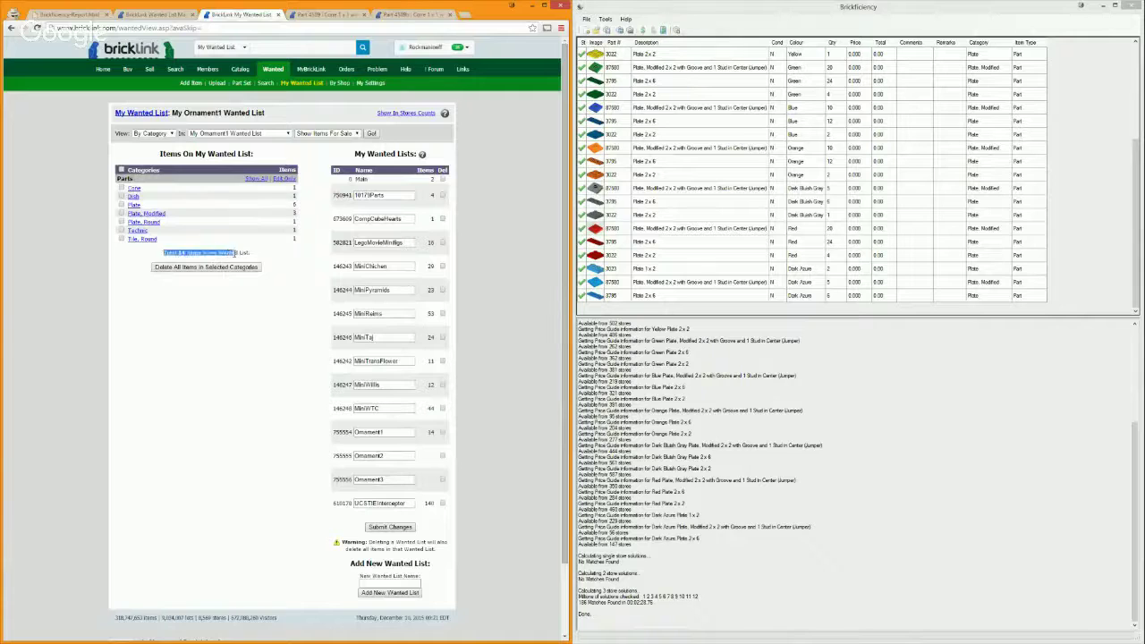
{"action": "left_click", "coordinate": [251, 177]}
{"action": "scroll", "coordinate": [223, 286], "scroll_direction": "down", "scroll_amount": 3}
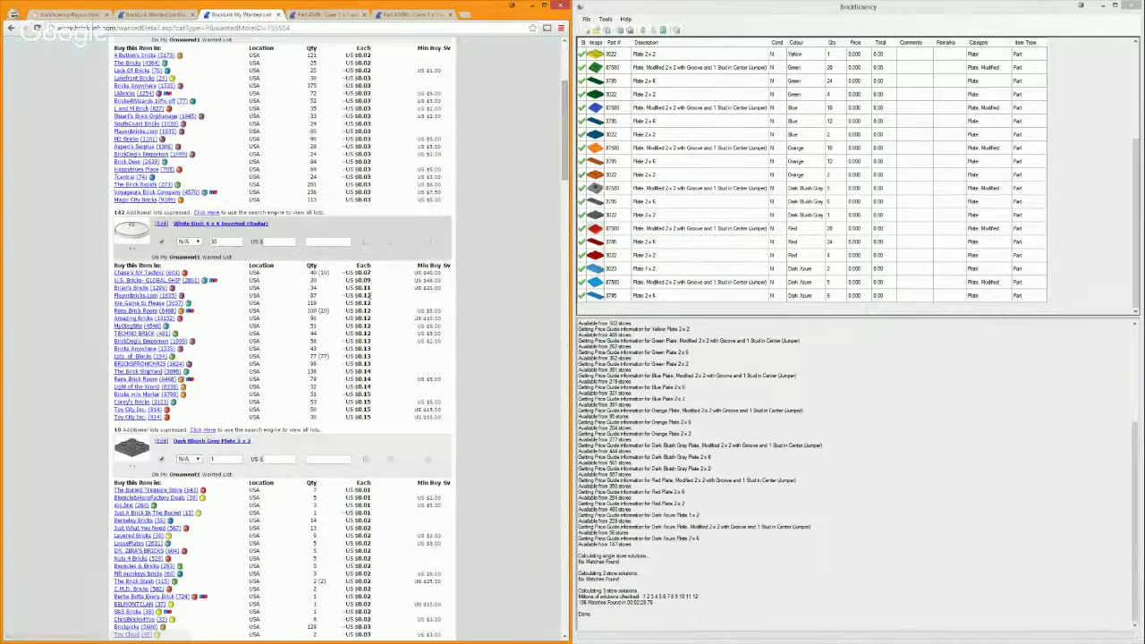
{"action": "scroll", "coordinate": [227, 260], "scroll_direction": "up", "scroll_amount": 2}
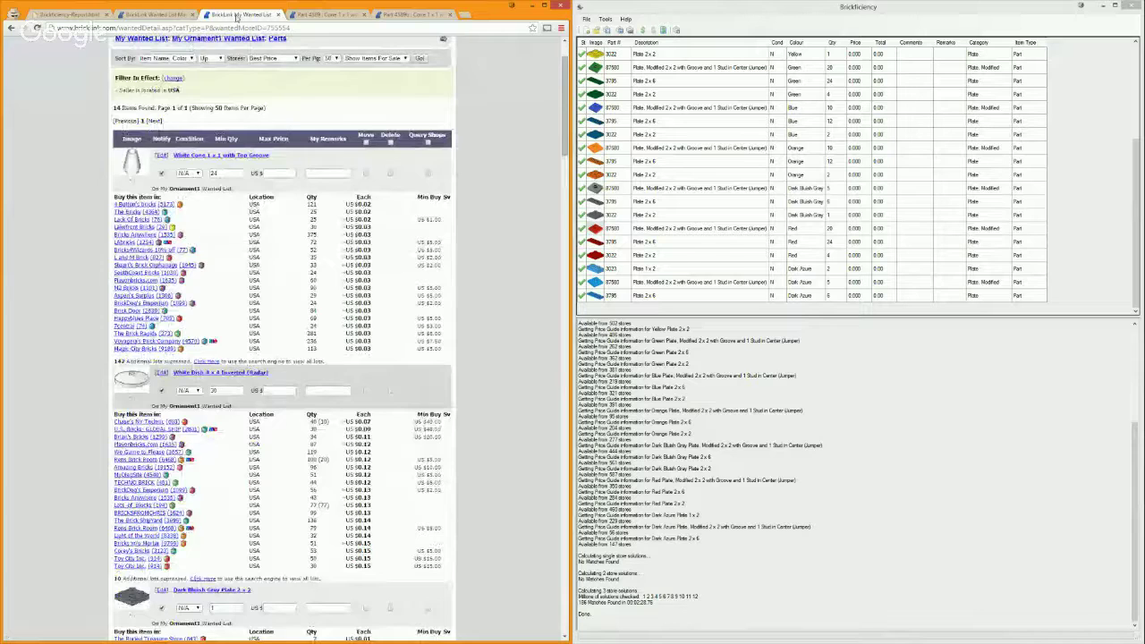
{"action": "scroll", "coordinate": [241, 81], "scroll_direction": "up", "scroll_amount": 2}
Return to the My Wanted List overview and select the Ornament2 wanted list's ID
{"action": "left_click", "coordinate": [273, 68]}
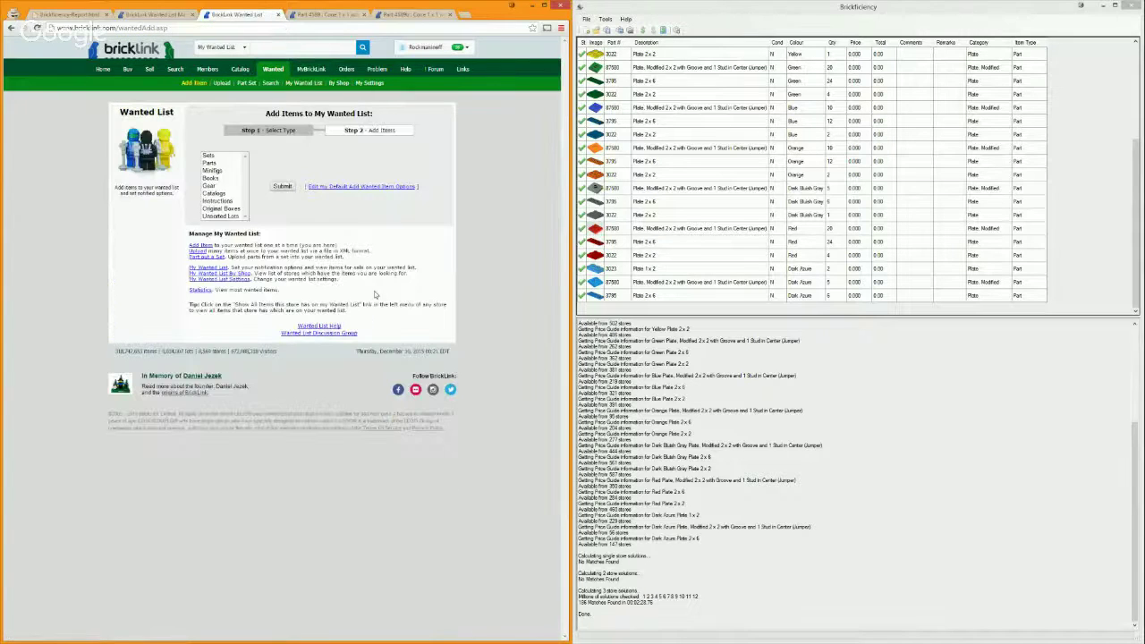
{"action": "left_click", "coordinate": [303, 82]}
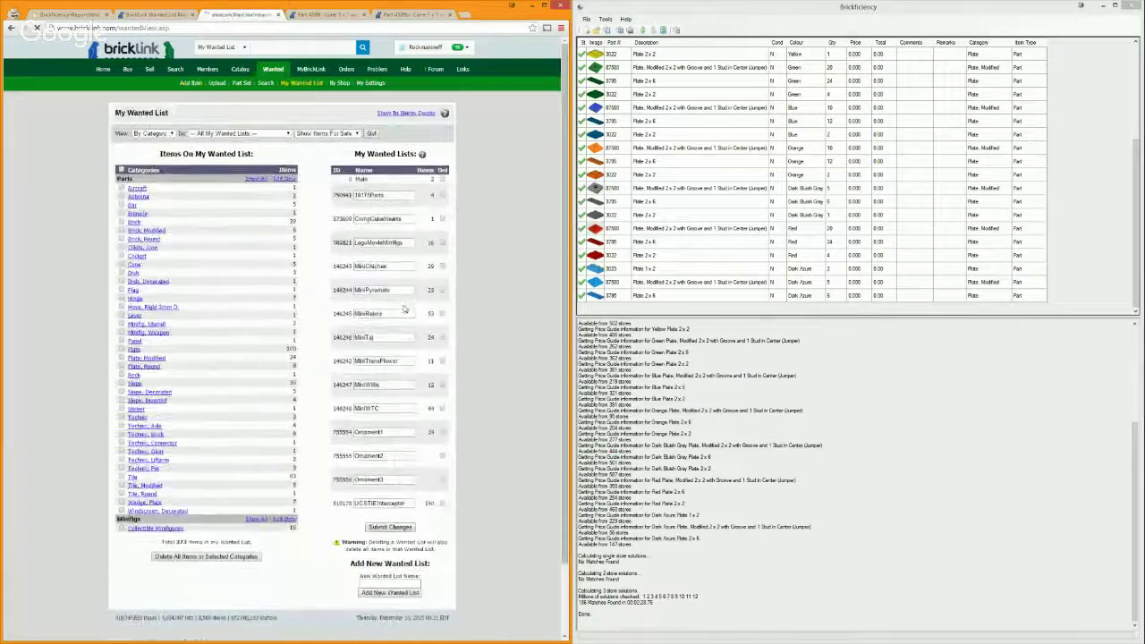
{"action": "scroll", "coordinate": [349, 403], "scroll_direction": "down", "scroll_amount": 2}
{"action": "left_click_drag", "start_coordinate": [354, 382], "coordinate": [332, 379]}
In the Brickficiency report, expand the Bricklink Wanted List XML for Robb the Builder and enter 755555 as its Wanted List Number
{"action": "key", "text": "ctrl+shift+Tab"}
{"action": "key", "text": "ctrl+shift+Tab"}
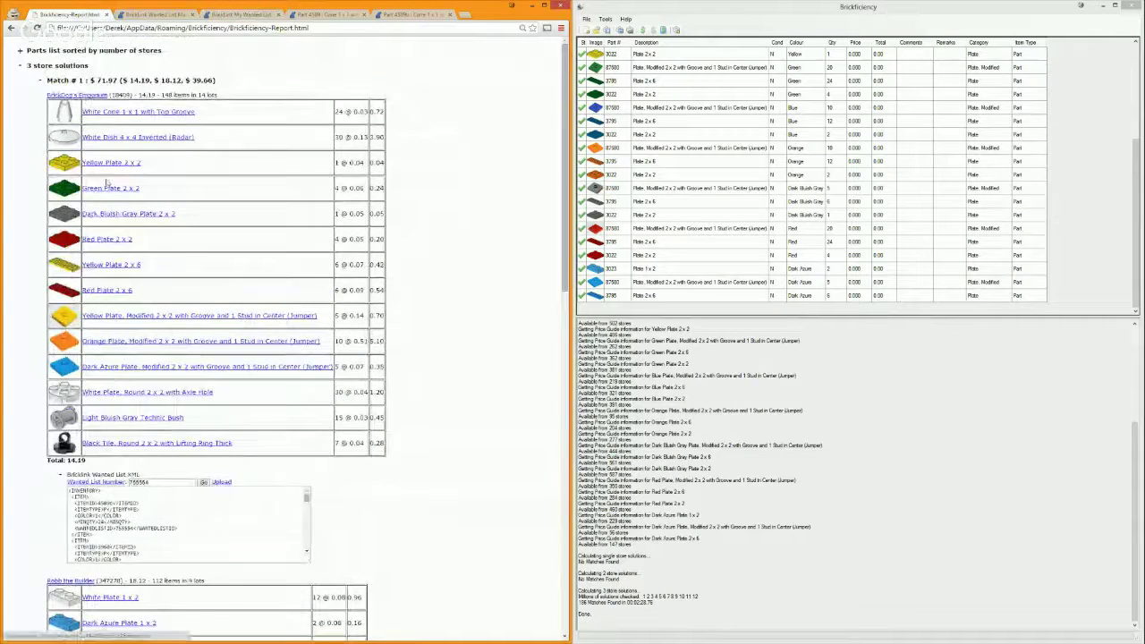
{"action": "scroll", "coordinate": [466, 301], "scroll_direction": "down", "scroll_amount": 3}
{"action": "scroll", "coordinate": [466, 300], "scroll_direction": "down", "scroll_amount": 4}
{"action": "left_click", "coordinate": [61, 310]}
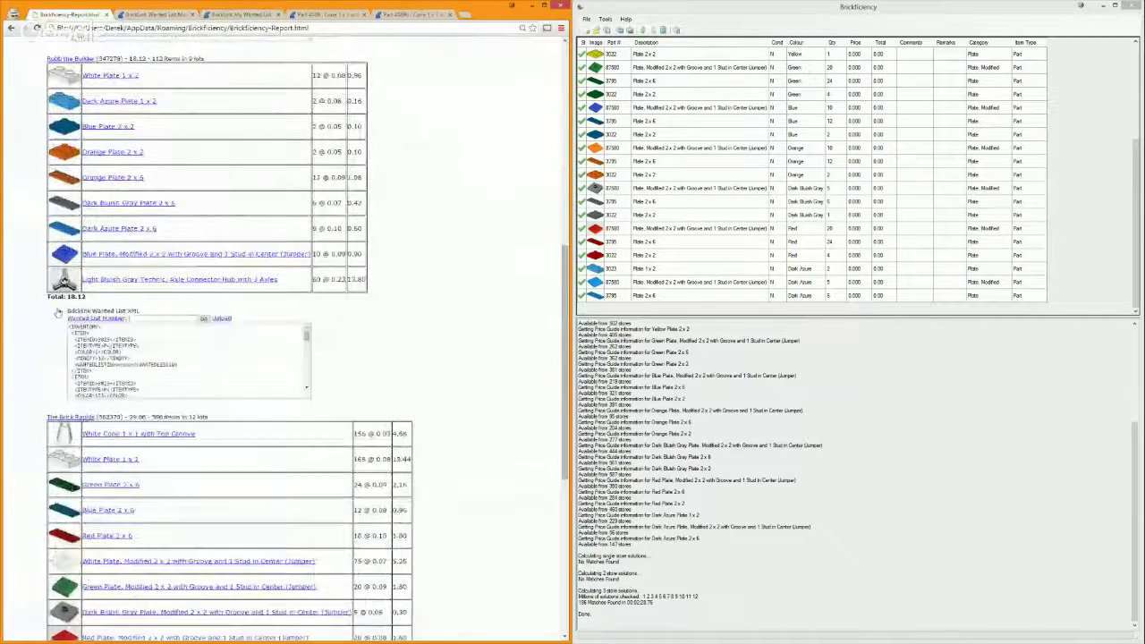
{"action": "left_click", "coordinate": [164, 319]}
{"action": "type", "text": "755665"}
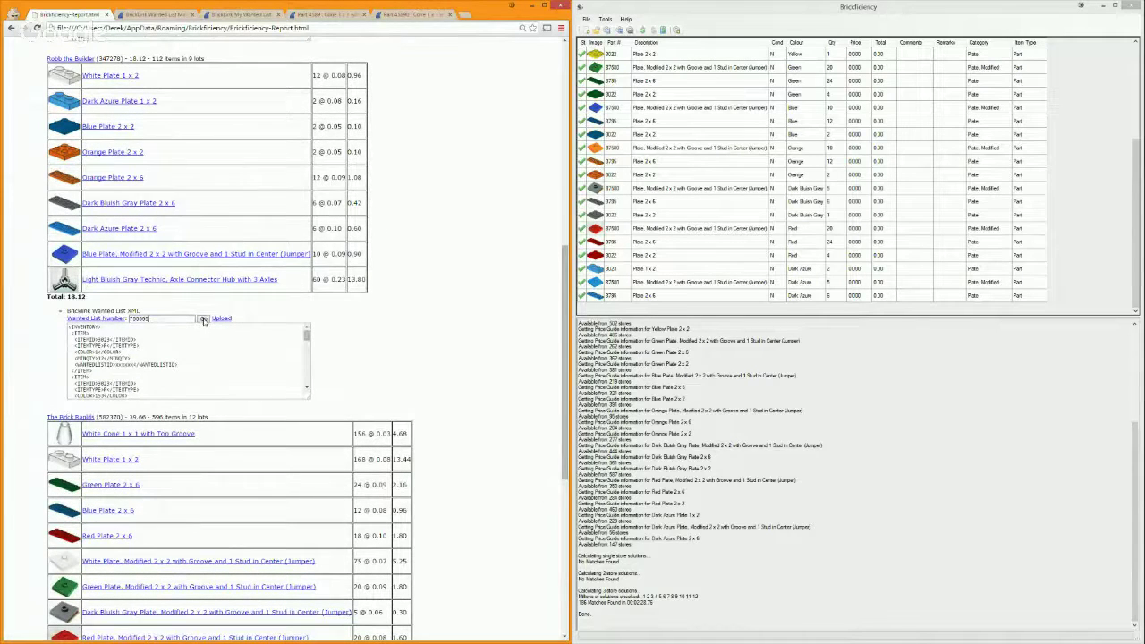
Apply the entered list number to Robb the Builder's wanted list XML and copy the entire XML
{"action": "left_click_drag", "start_coordinate": [117, 365], "coordinate": [136, 365]}
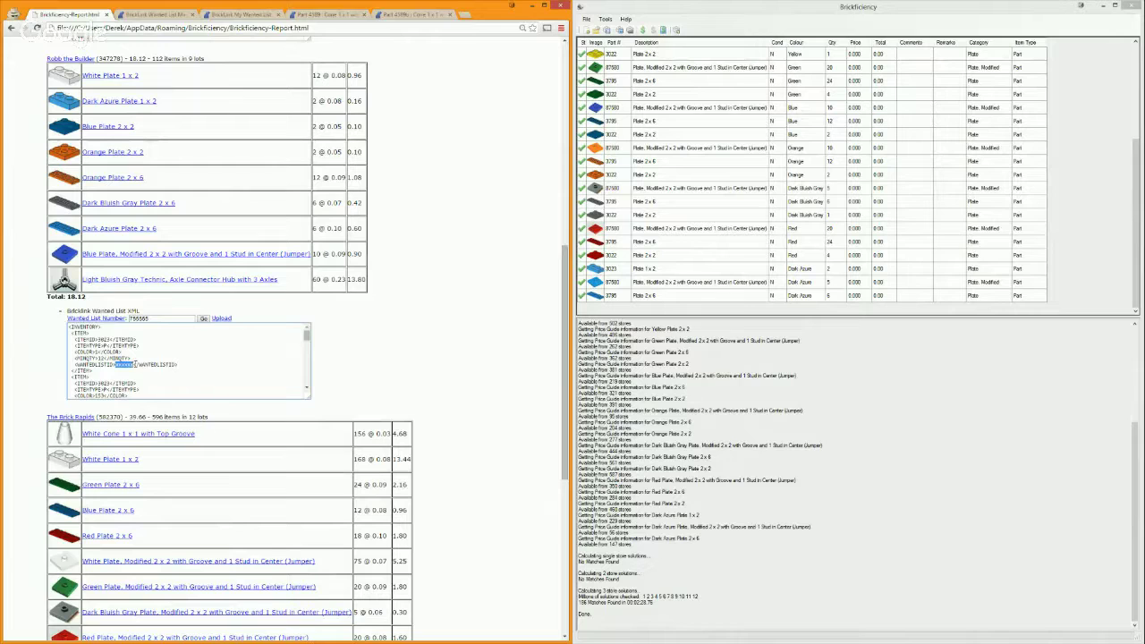
{"action": "key", "text": "ctrl+a"}
{"action": "left_click", "coordinate": [114, 365]}
{"action": "left_click", "coordinate": [203, 319]}
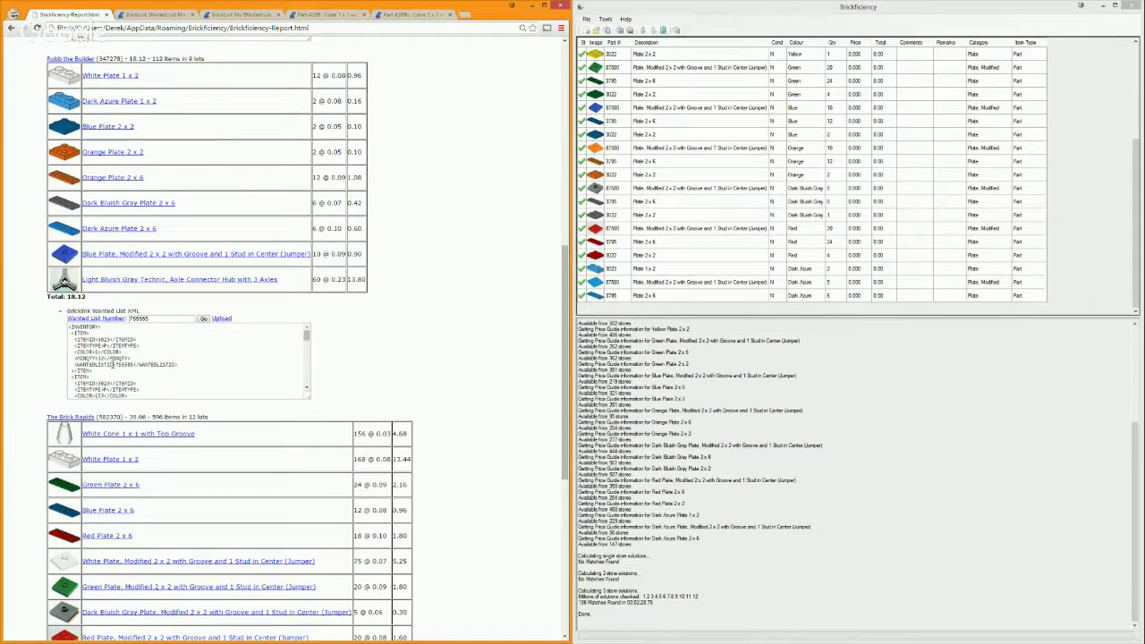
{"action": "key", "text": "ctrl+a"}
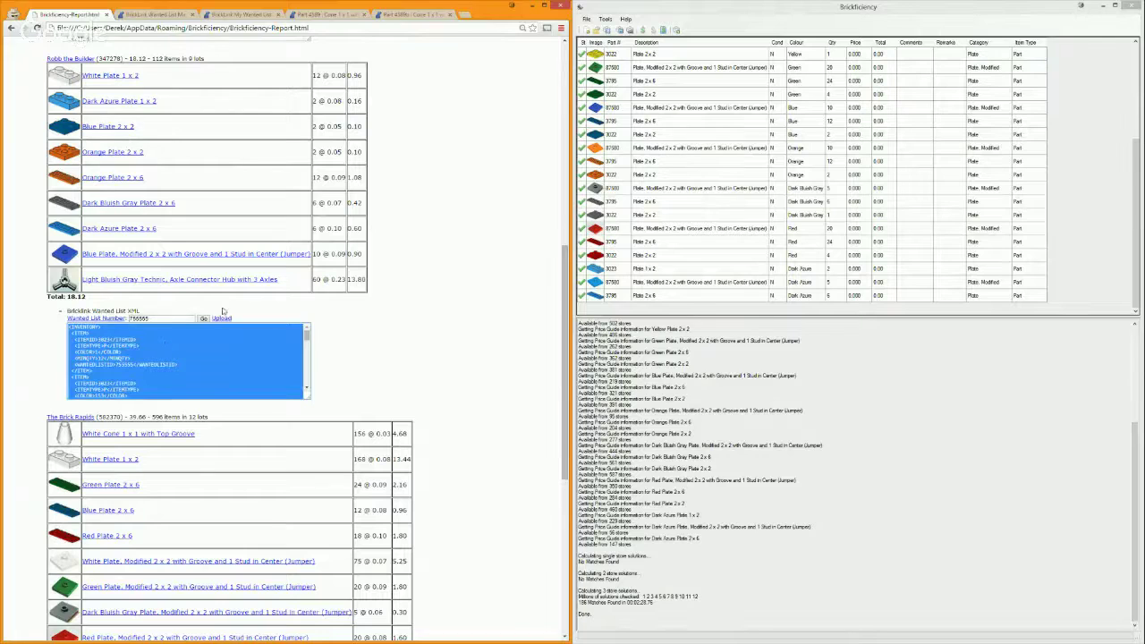
Open the mass upload page for Robb the Builder's parts, paste the copied XML and submit the items for verification
{"action": "left_click", "coordinate": [221, 319]}
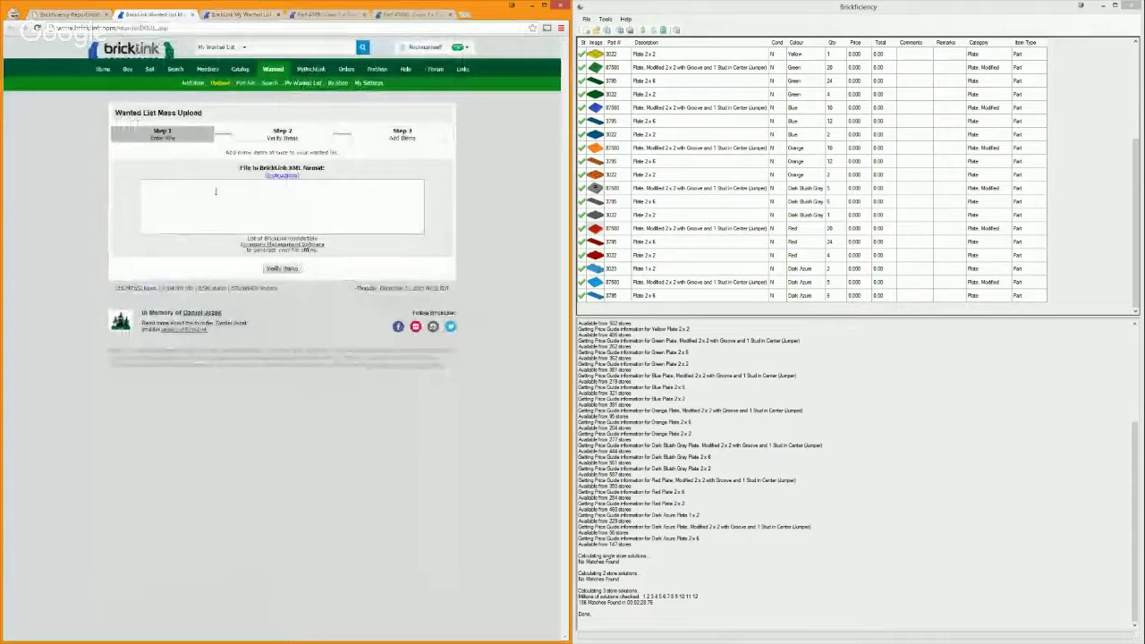
{"action": "left_click", "coordinate": [217, 199]}
{"action": "key", "text": "ctrl+v"}
{"action": "left_click", "coordinate": [282, 268]}
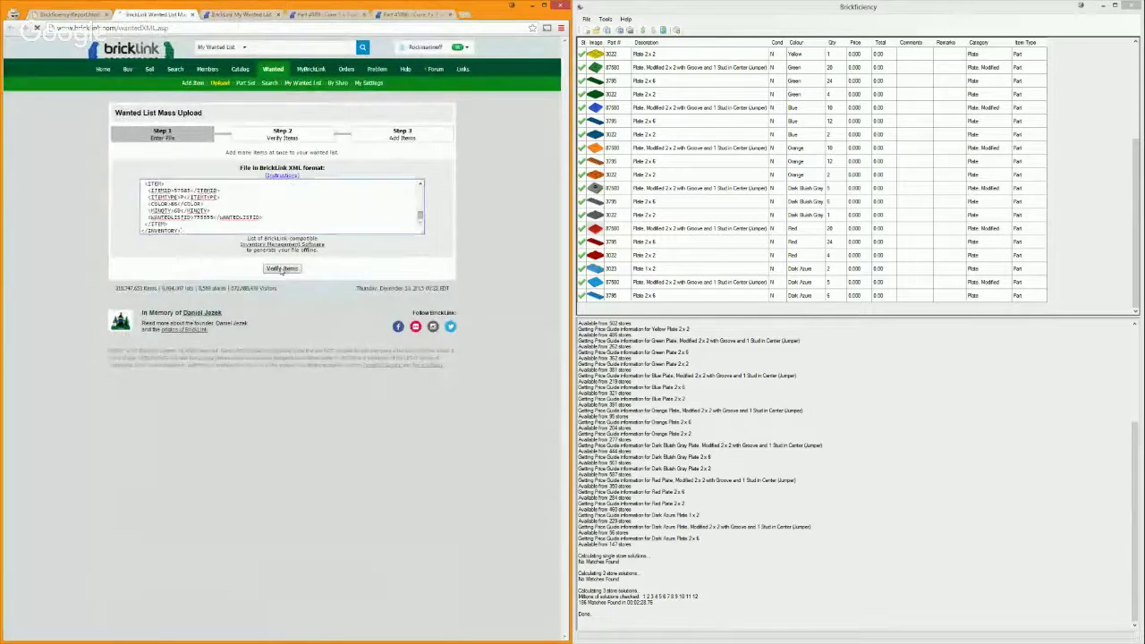
Compare the verified lot count with Robb the Builder's lots in the report and upload the file to the Ornament2 wanted list
{"action": "scroll", "coordinate": [166, 416], "scroll_direction": "down", "scroll_amount": 2}
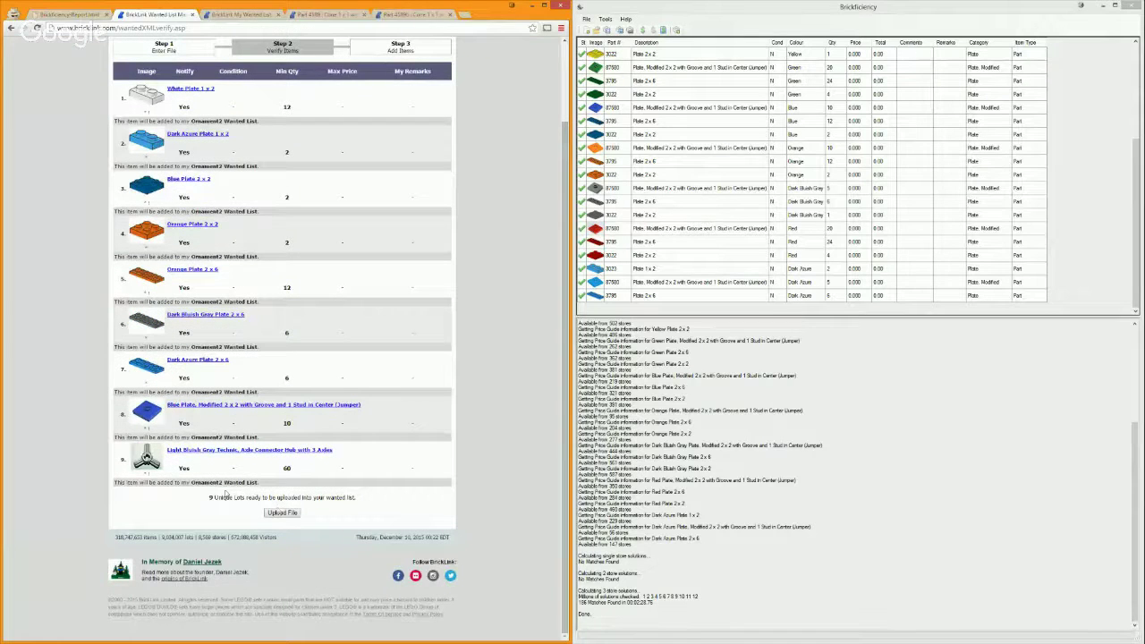
{"action": "left_click_drag", "start_coordinate": [204, 499], "coordinate": [241, 501]}
{"action": "left_click", "coordinate": [67, 14]}
{"action": "scroll", "coordinate": [206, 340], "scroll_direction": "up", "scroll_amount": 1}
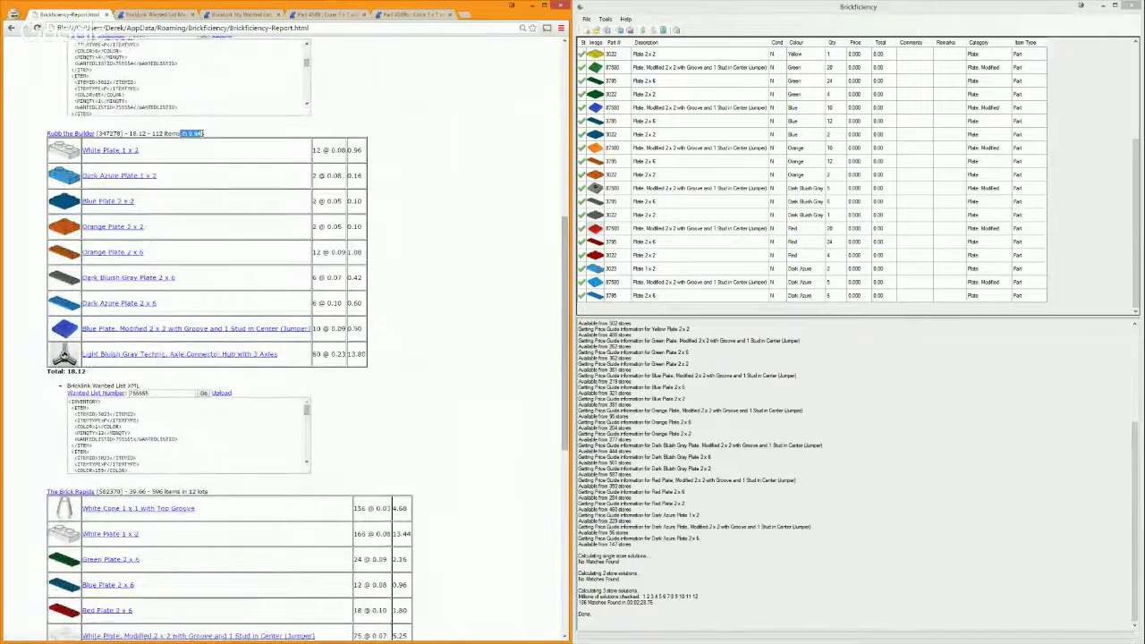
{"action": "left_click", "coordinate": [126, 14]}
{"action": "left_click", "coordinate": [279, 512]}
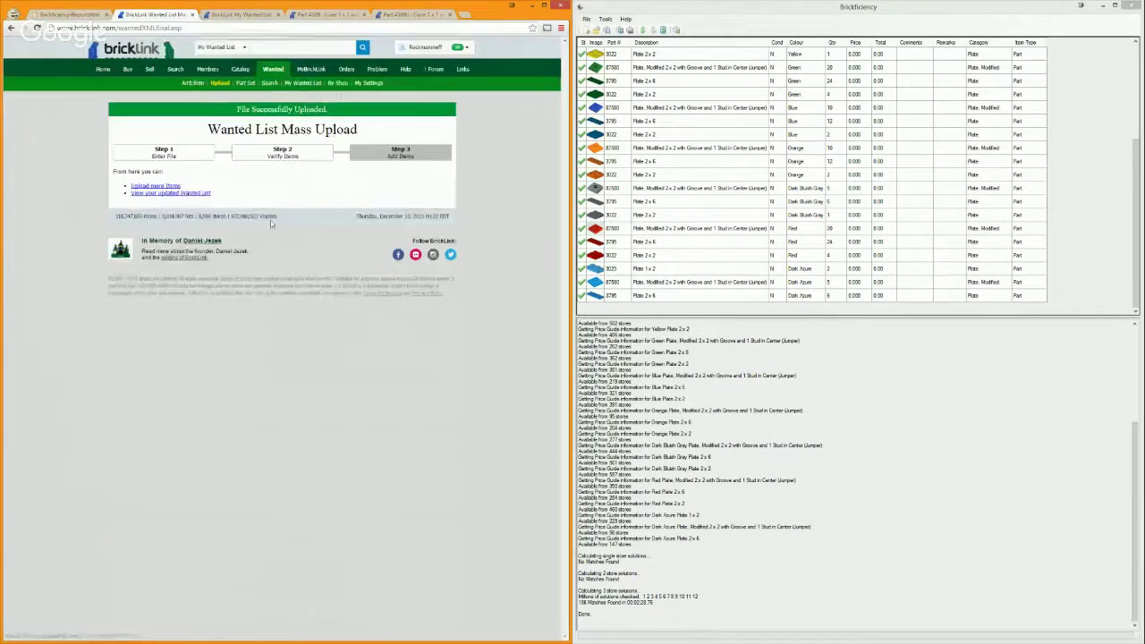
Copy the Ornament3 list ID and enter 755556 as the Wanted List Number in The Brick Rapids' wanted list XML section of the report
{"action": "left_click", "coordinate": [260, 13]}
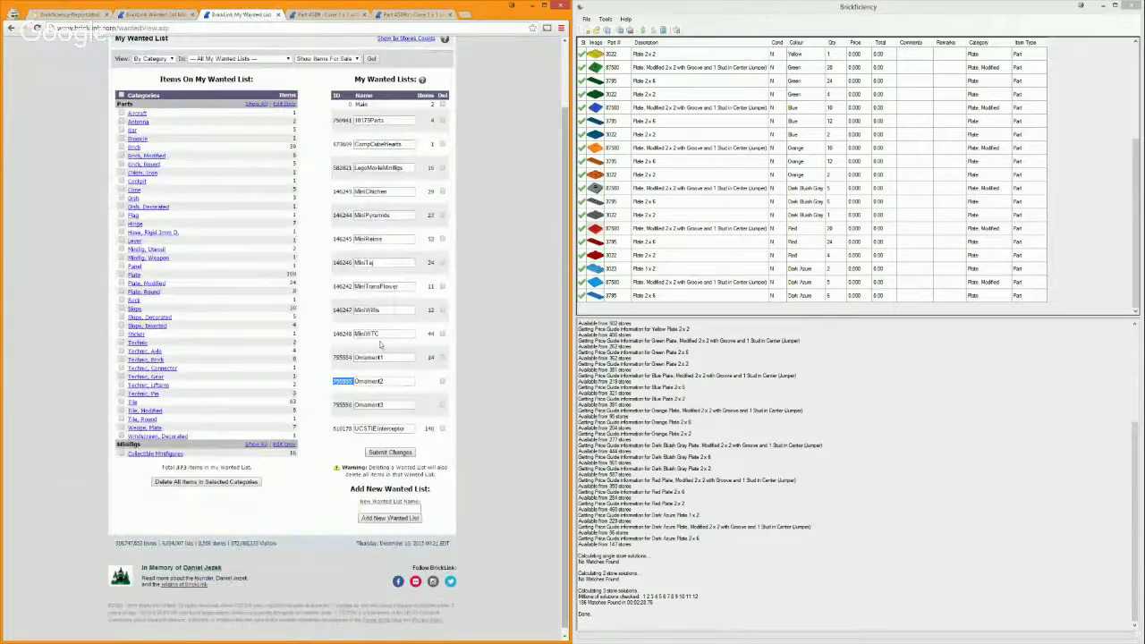
{"action": "double_click", "coordinate": [348, 406]}
{"action": "left_click_drag", "start_coordinate": [352, 406], "coordinate": [335, 406]}
{"action": "key", "text": "ctrl+c"}
{"action": "key", "text": "ctrl+1"}
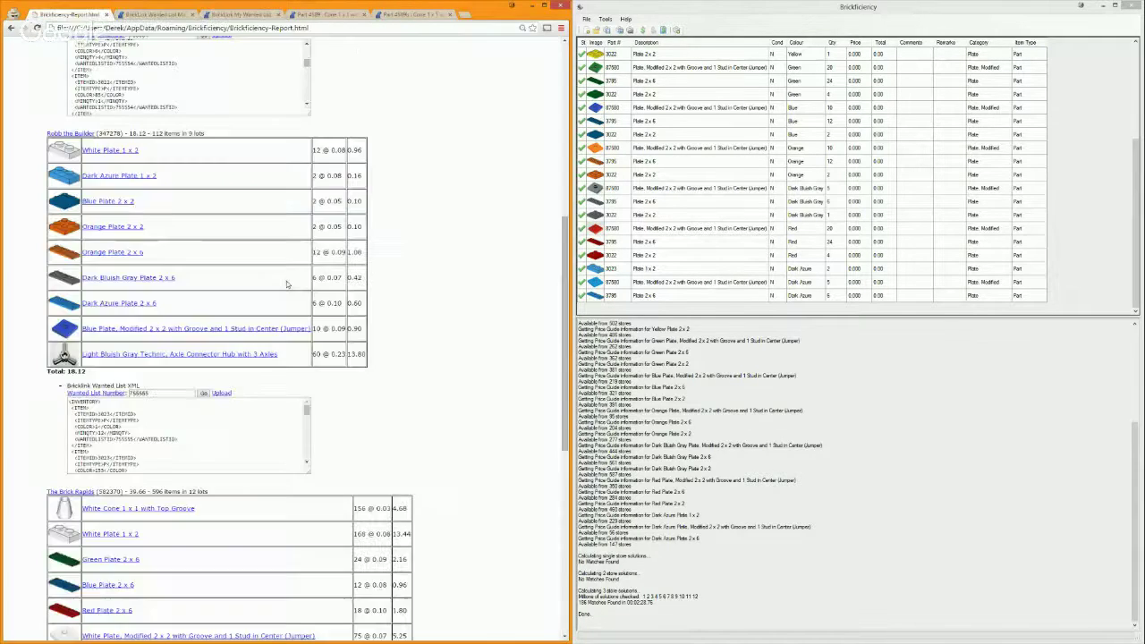
{"action": "scroll", "coordinate": [444, 298], "scroll_direction": "down", "scroll_amount": 10}
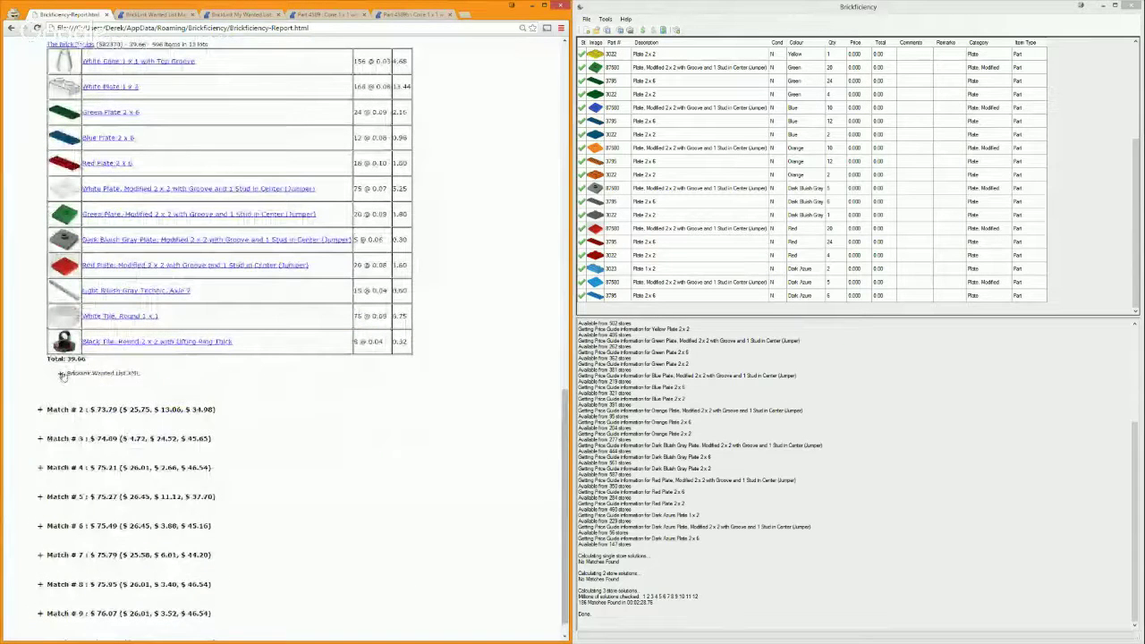
{"action": "left_click", "coordinate": [61, 373]}
{"action": "left_click", "coordinate": [156, 380]}
{"action": "key", "text": "ctrl+v"}
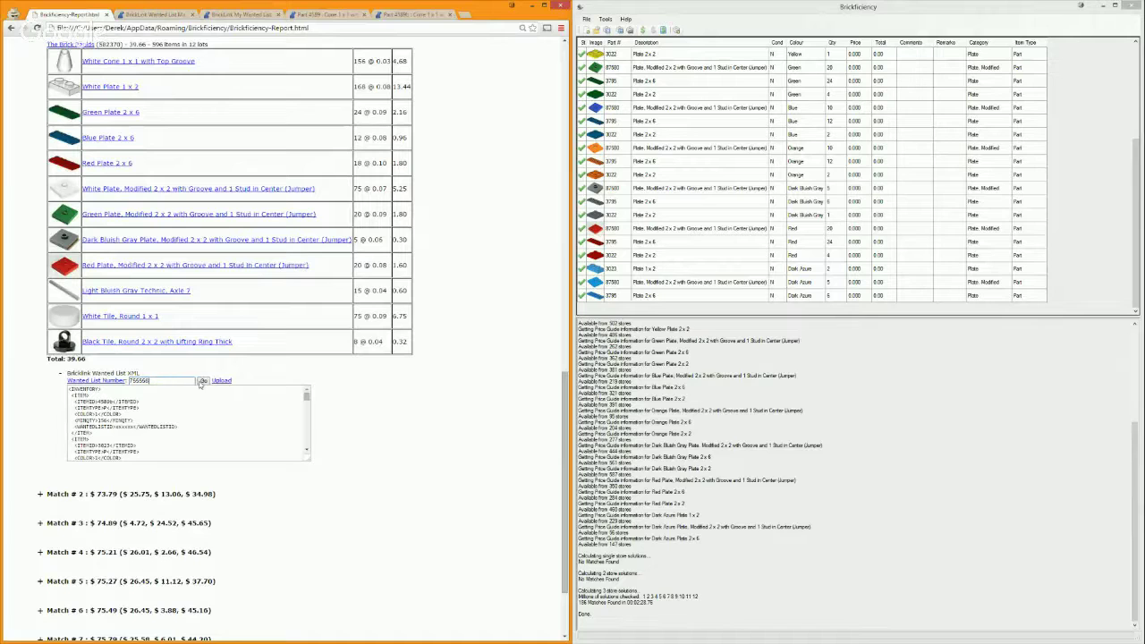
Apply the entered list number to The Brick Rapids' wanted list XML and copy the entire XML
{"action": "left_click", "coordinate": [202, 381]}
{"action": "left_click", "coordinate": [176, 405]}
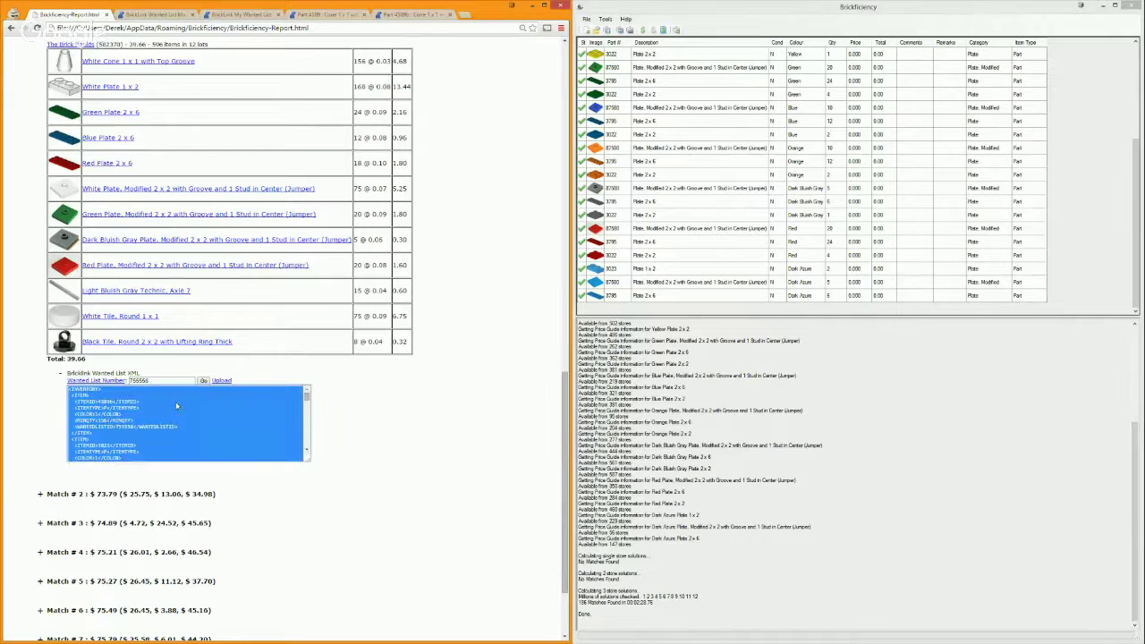
{"action": "key", "text": "ctrl+c"}
Paste The Brick Rapids' XML into the BrickLink mass upload page and submit the items for verification
{"action": "key", "text": "ctrl+Tab"}
{"action": "key", "text": "ctrl+v"}
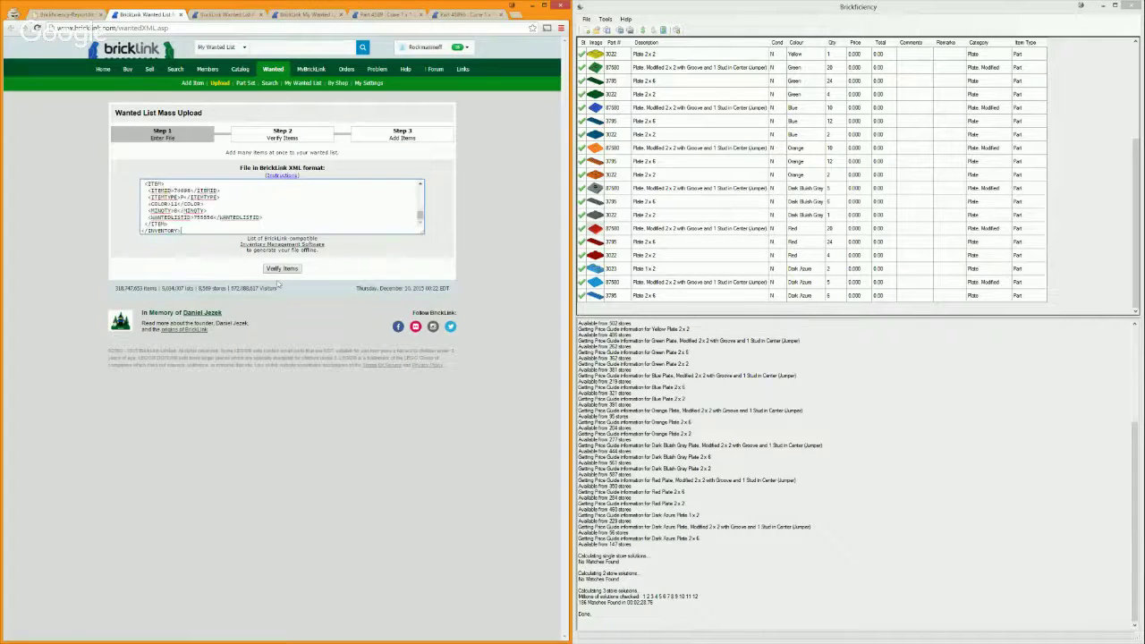
{"action": "left_click", "coordinate": [282, 268]}
Compare the verified lot count with The Brick Rapids' lots in the report and upload the file to the Ornament3 wanted list
{"action": "scroll", "coordinate": [148, 508], "scroll_direction": "down", "scroll_amount": 3}
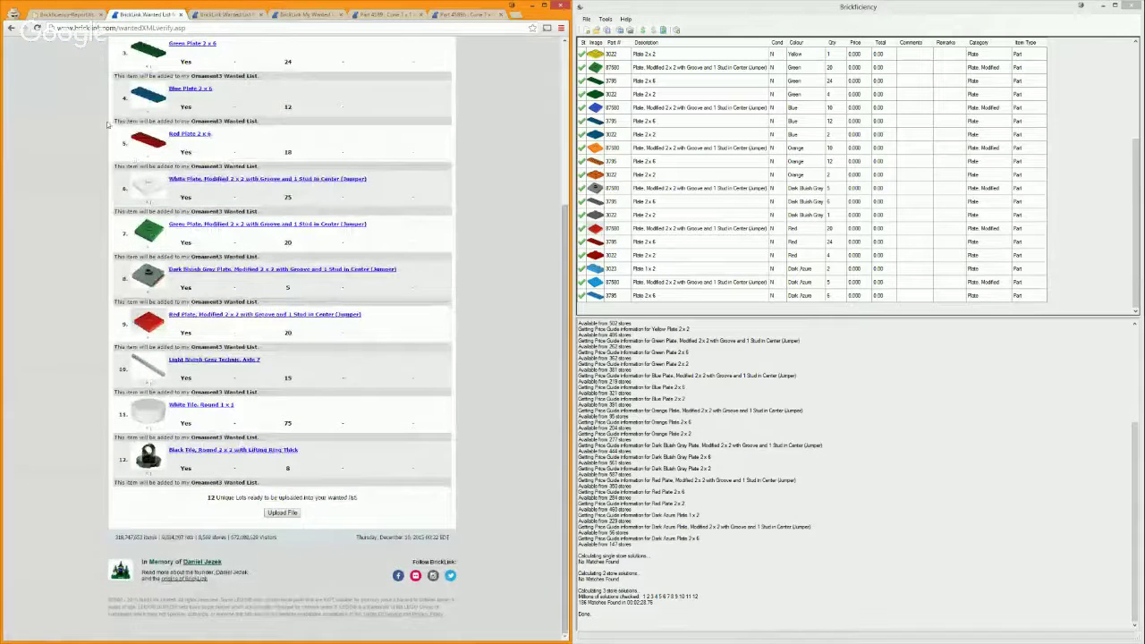
{"action": "key", "text": "ctrl+shift+Tab"}
{"action": "scroll", "coordinate": [175, 192], "scroll_direction": "down", "scroll_amount": 3}
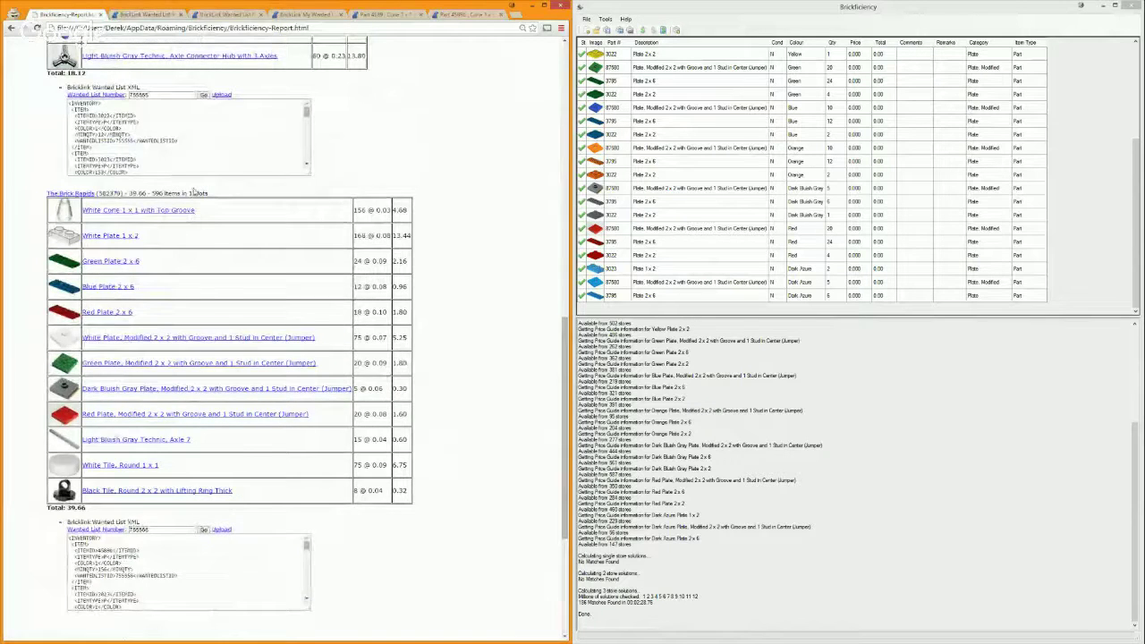
{"action": "key", "text": "ctrl+Tab"}
{"action": "left_click", "coordinate": [279, 513]}
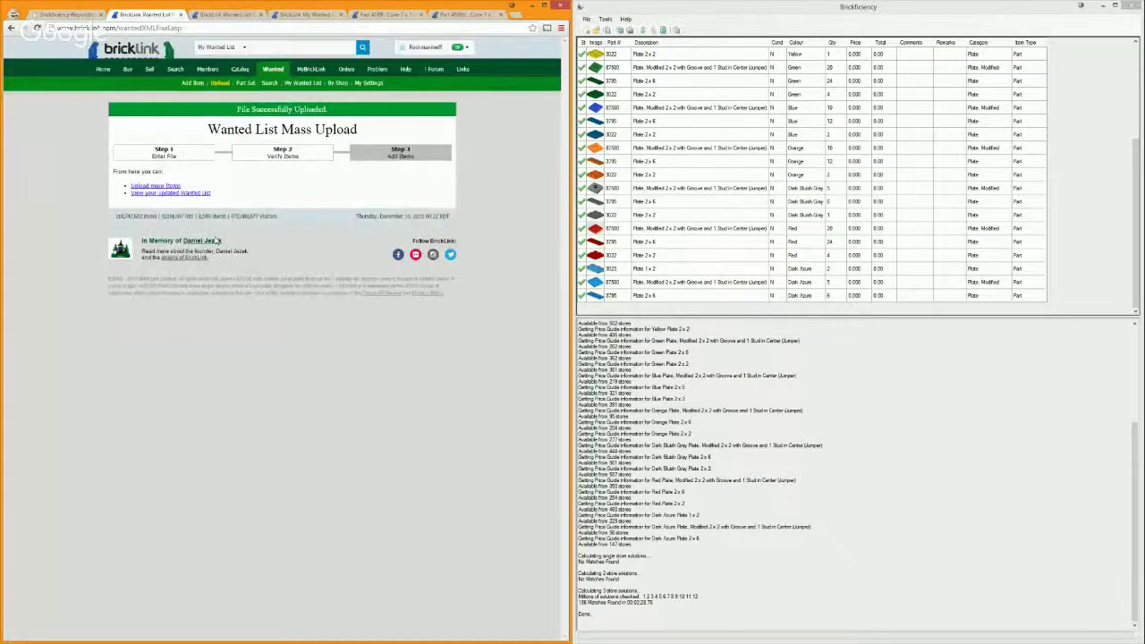
Close the two finished mass upload pages and refresh the My Wanted List page
{"action": "left_click", "coordinate": [181, 15]}
{"action": "left_click", "coordinate": [181, 14]}
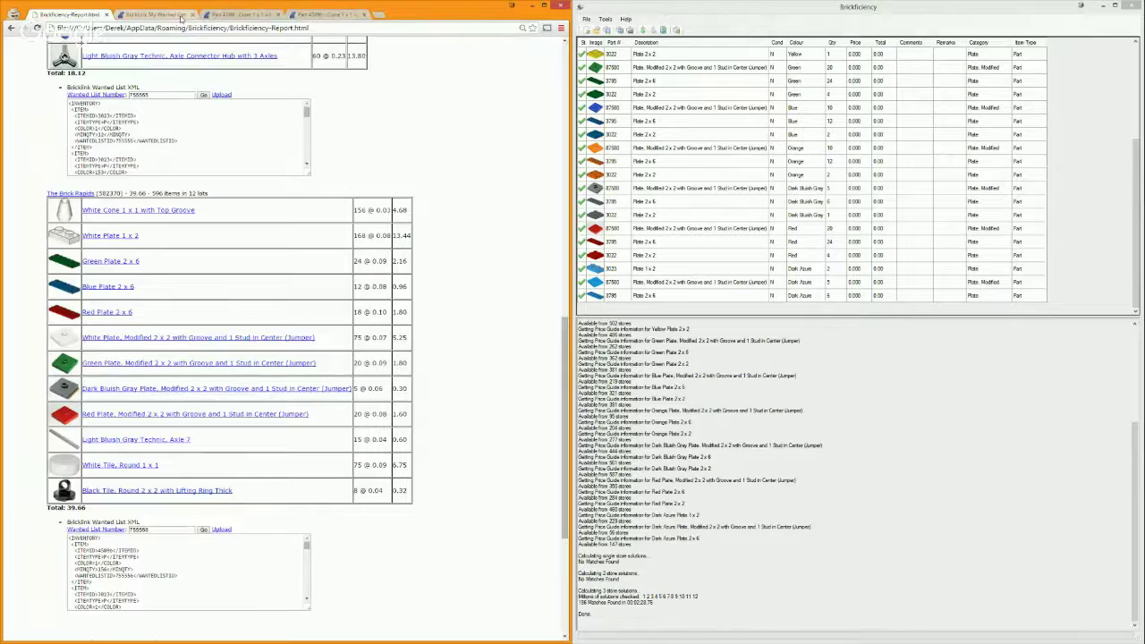
{"action": "left_click", "coordinate": [179, 18]}
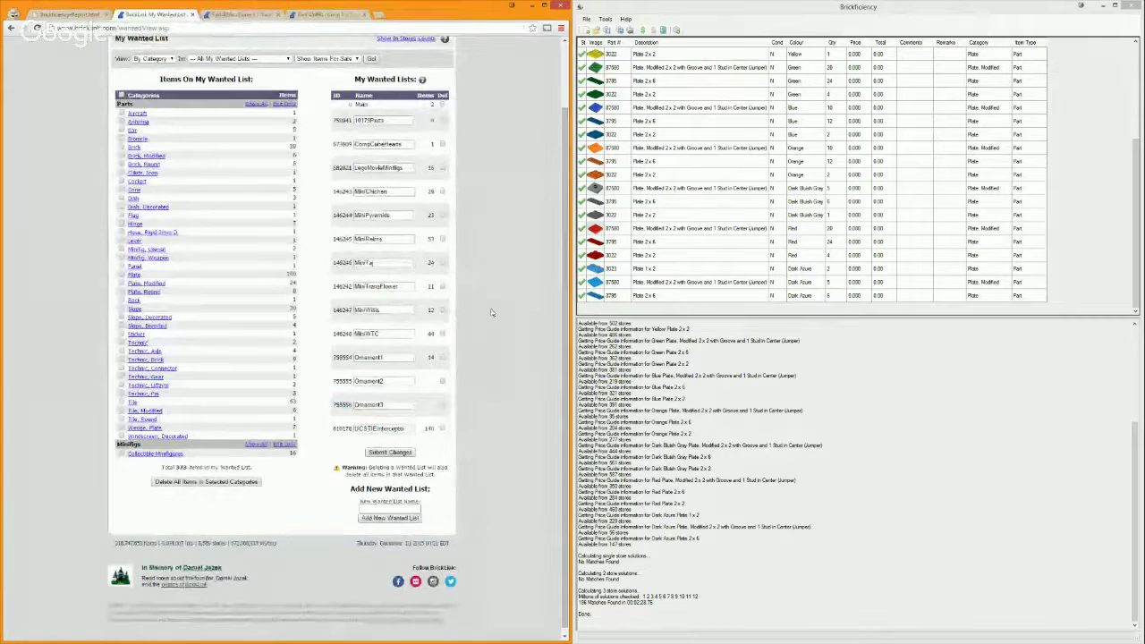
{"action": "key", "text": "F5"}
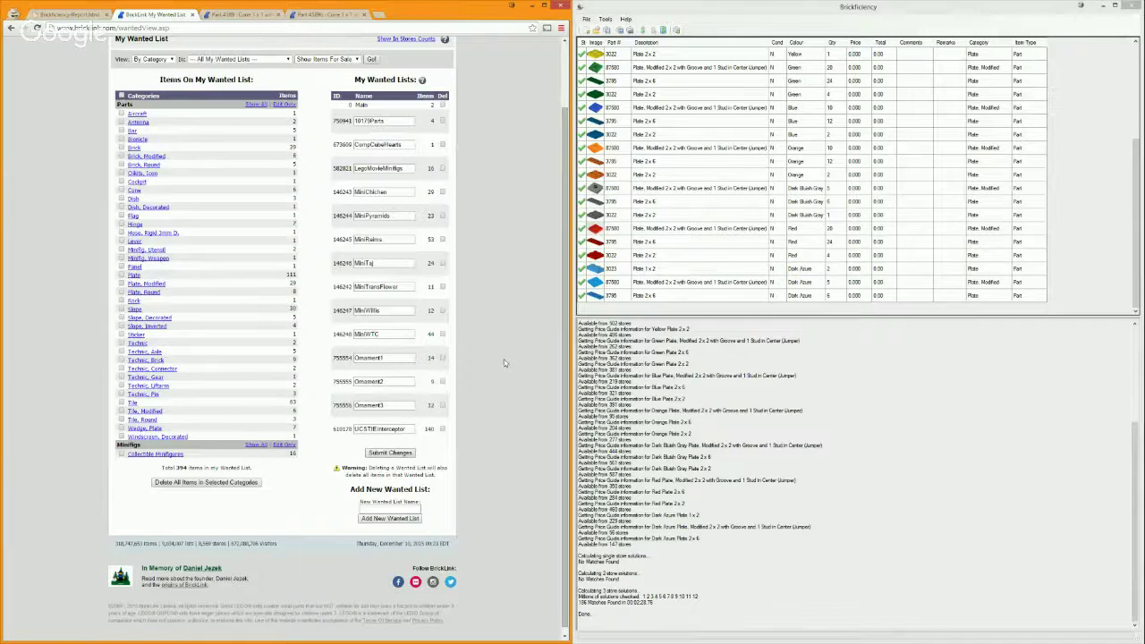
Review the Match # 1 stores in the report against the three ornament wanted lists on BrickLink
{"action": "key", "text": "ctrl+shift+Tab"}
{"action": "scroll", "coordinate": [449, 324], "scroll_direction": "up", "scroll_amount": 5}
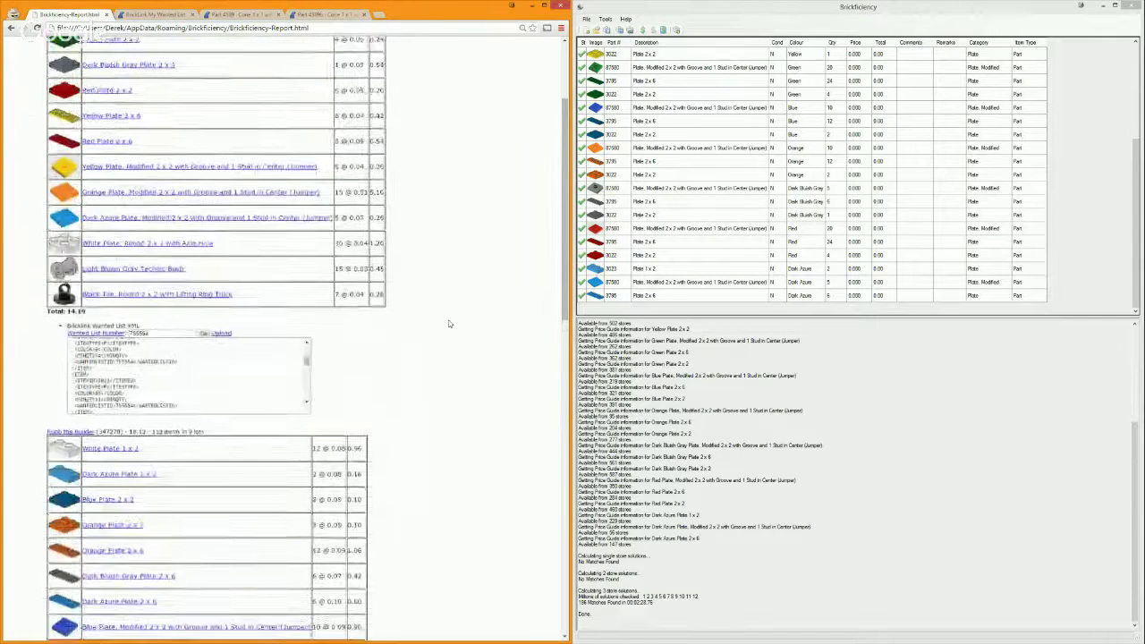
{"action": "scroll", "coordinate": [449, 324], "scroll_direction": "up", "scroll_amount": 3}
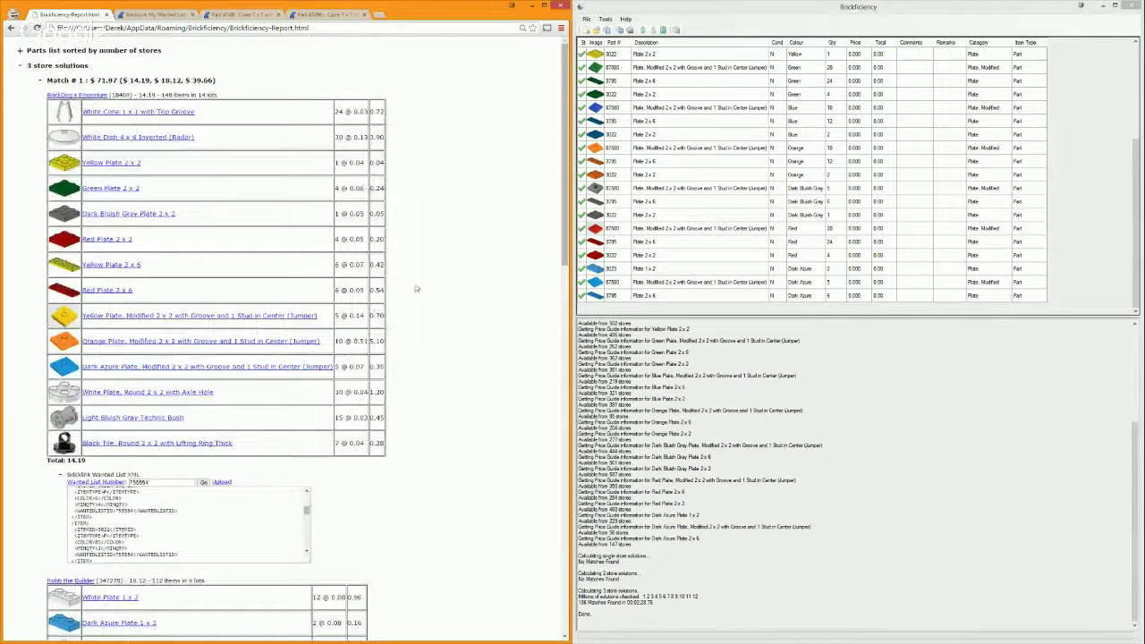
{"action": "key", "text": "ctrl+Tab"}
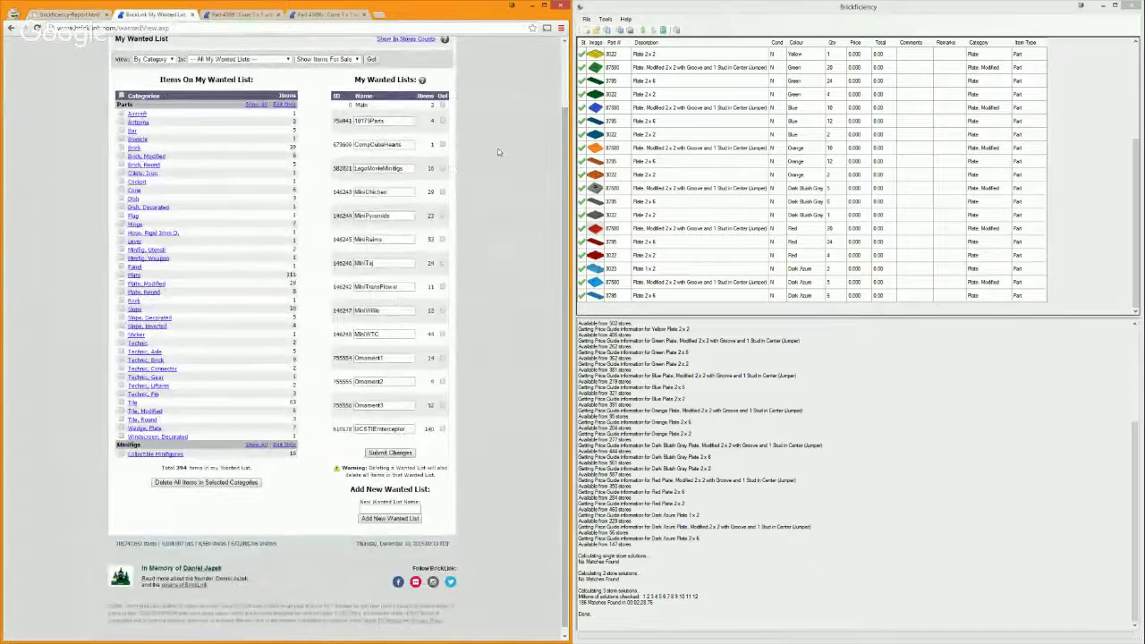
{"action": "scroll", "coordinate": [457, 154], "scroll_direction": "up", "scroll_amount": 3}
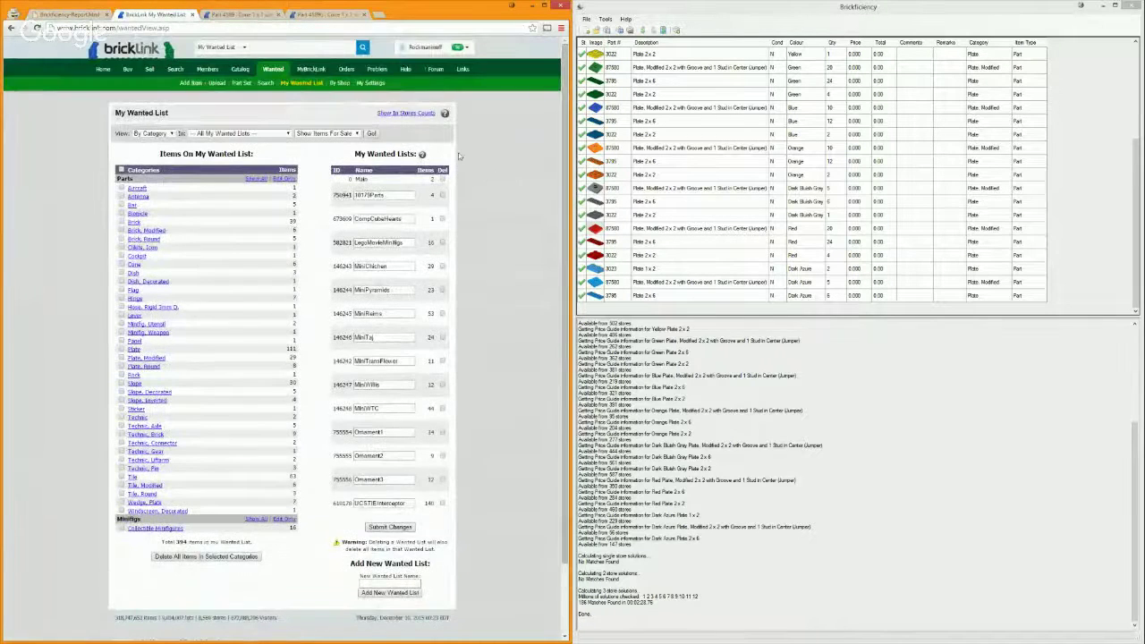
Show wanted items by shop, limited to My Ornament1 Wanted List
{"action": "left_click", "coordinate": [338, 84]}
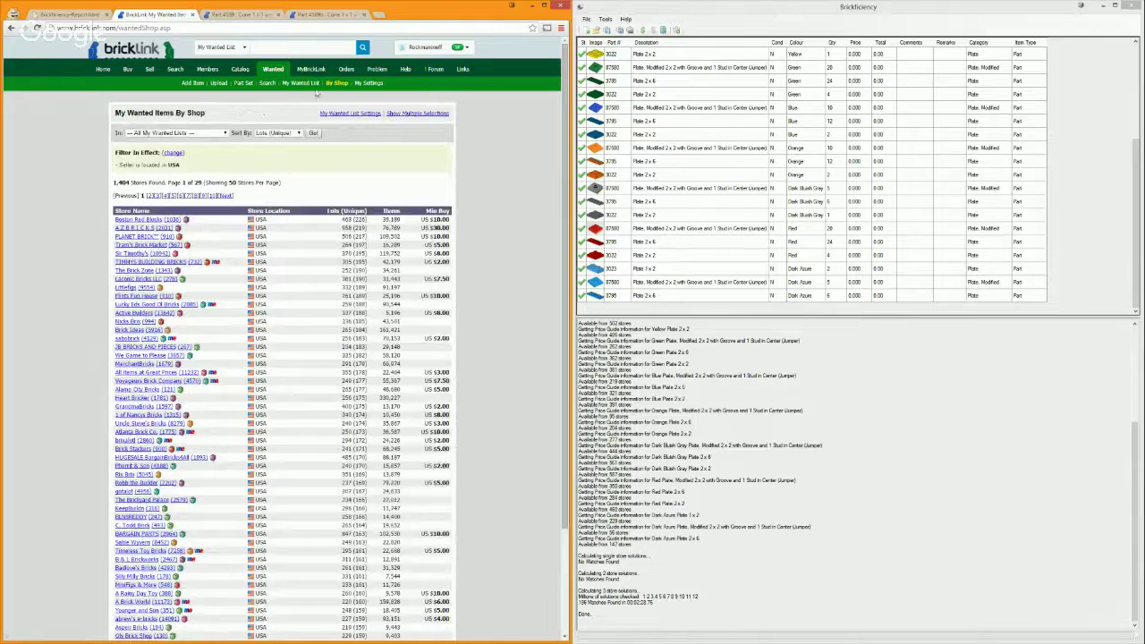
{"action": "left_click", "coordinate": [202, 133]}
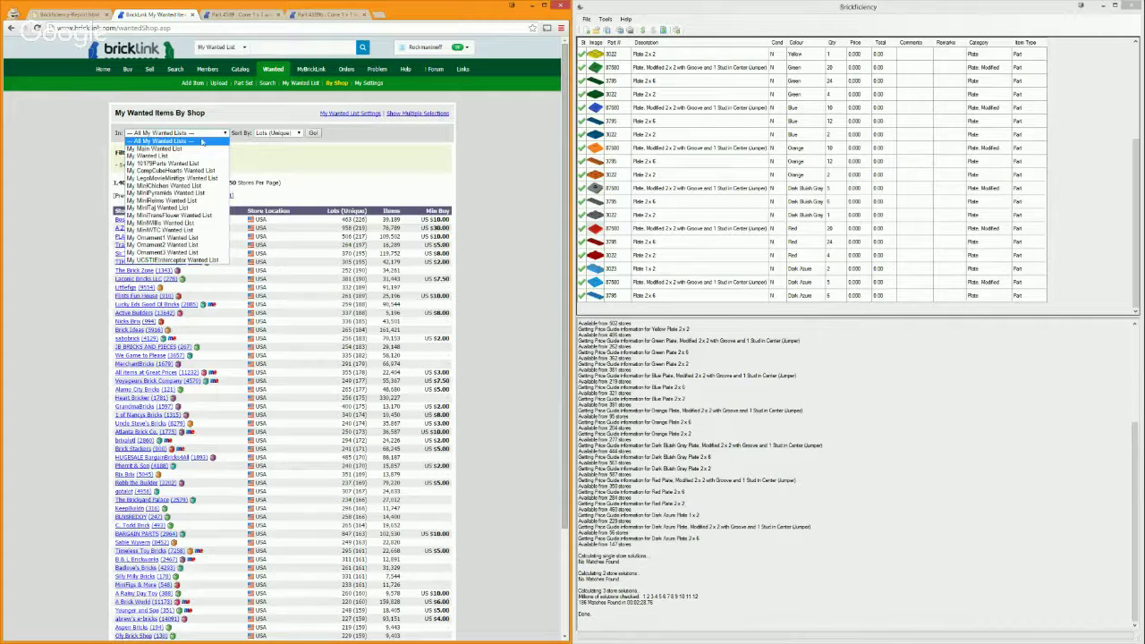
{"action": "left_click", "coordinate": [166, 133]}
{"action": "left_click", "coordinate": [167, 133]}
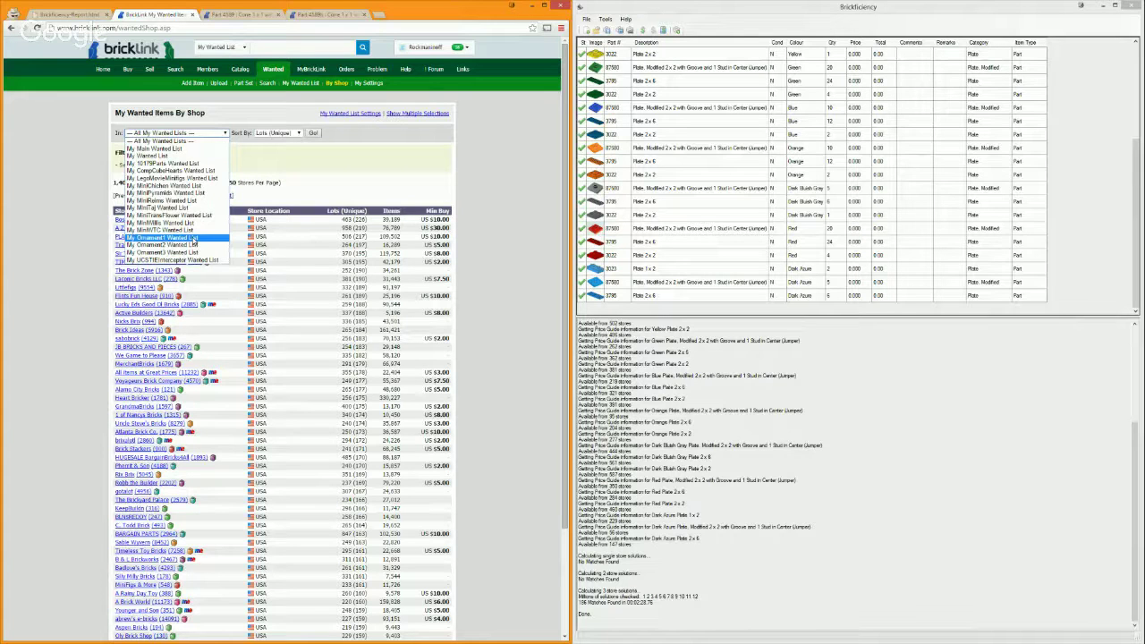
{"action": "left_click", "coordinate": [193, 239]}
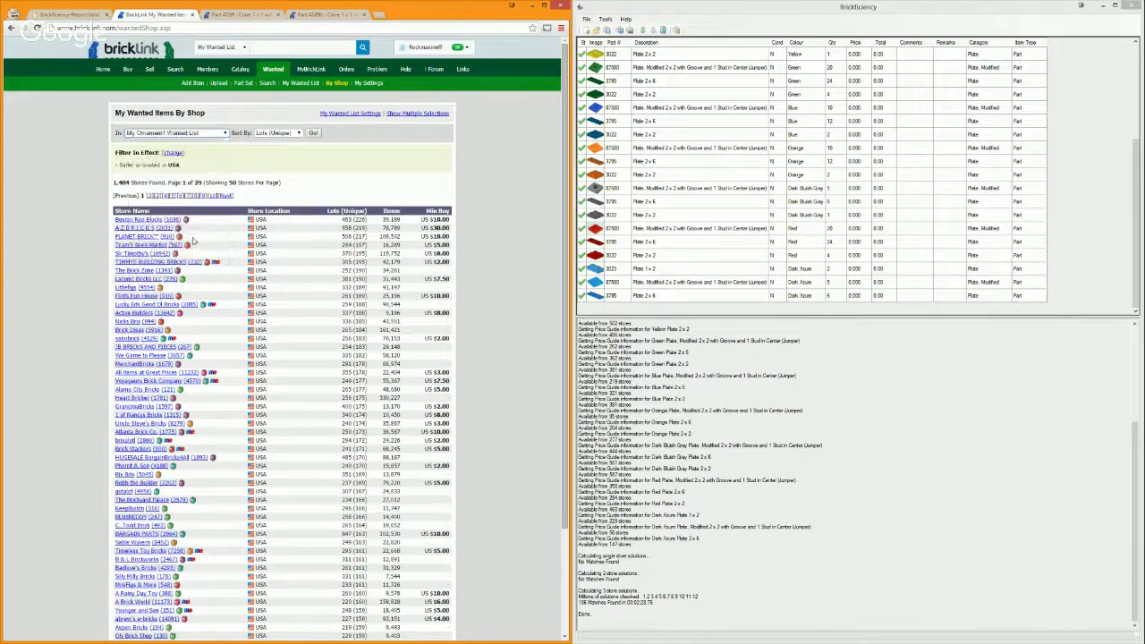
{"action": "left_click", "coordinate": [313, 134]}
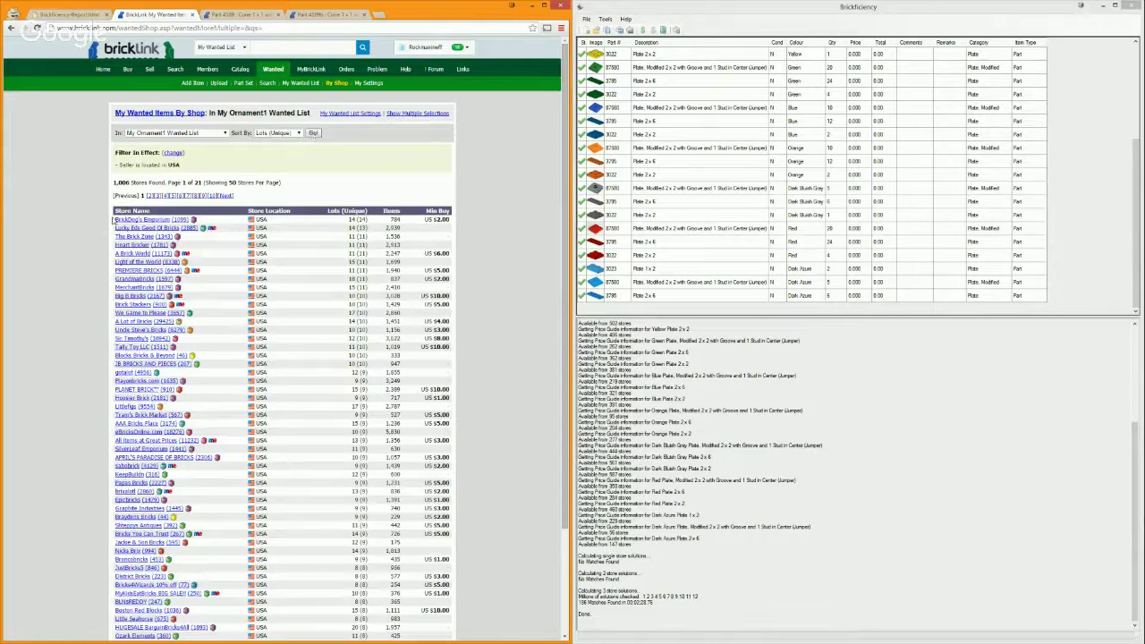
Compare BrickDog's Emporium's unique lots in the shop list with its lots in the Brickficiency report
{"action": "left_click_drag", "start_coordinate": [113, 220], "coordinate": [213, 223]}
{"action": "left_click", "coordinate": [213, 223]}
{"action": "left_click_drag", "start_coordinate": [343, 221], "coordinate": [369, 226]}
{"action": "left_click", "coordinate": [348, 224]}
{"action": "left_click", "coordinate": [398, 219]}
{"action": "left_click", "coordinate": [93, 15]}
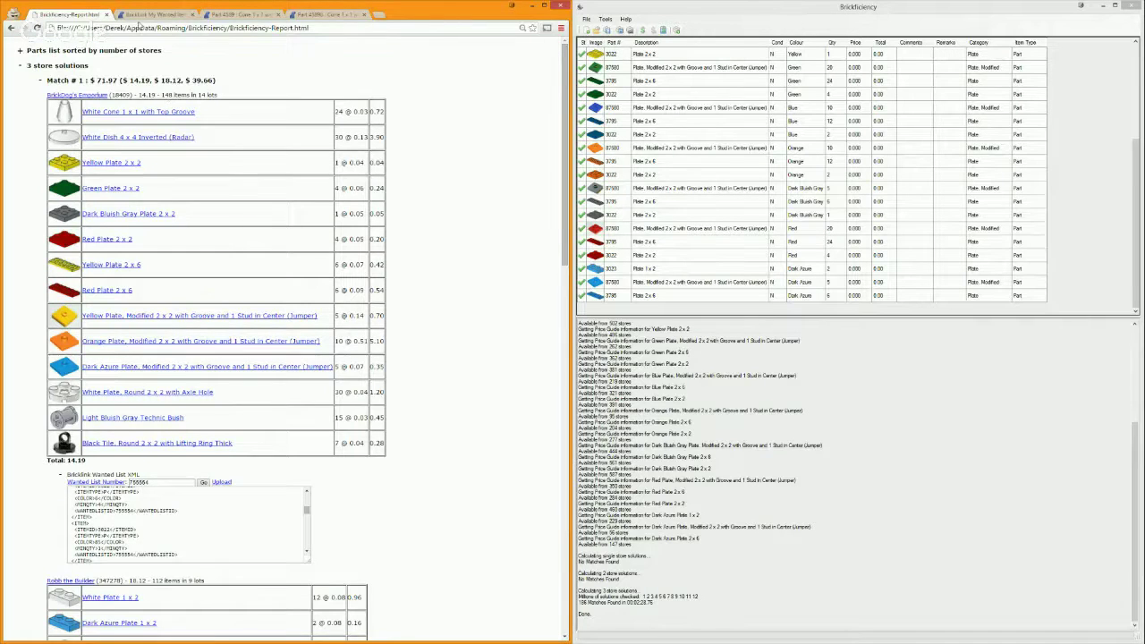
{"action": "left_click", "coordinate": [153, 15]}
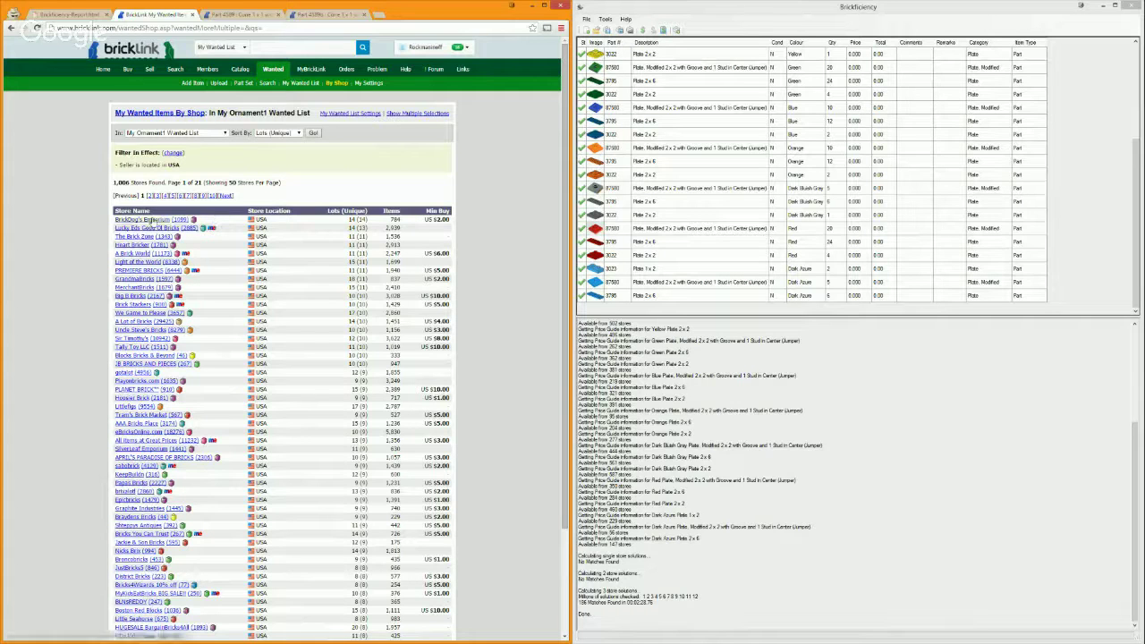
Open BrickDog's Emporium with its Ornament1 wanted list items and auto-fill the cart with the minimum quantities
{"action": "left_click", "coordinate": [155, 220]}
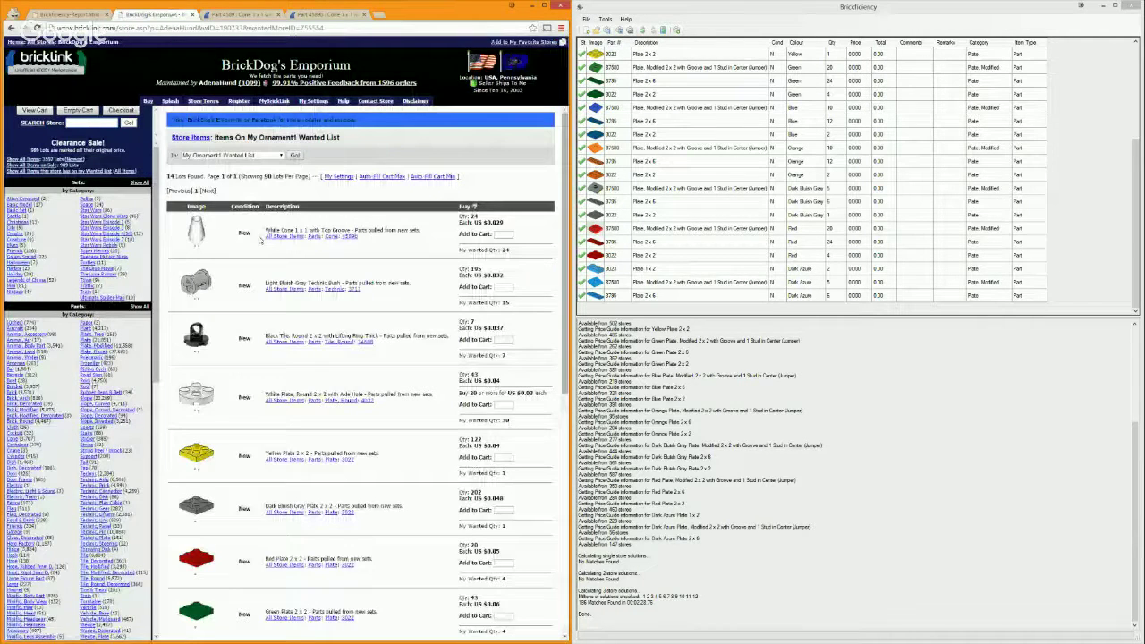
{"action": "scroll", "coordinate": [338, 293], "scroll_direction": "down", "scroll_amount": 8}
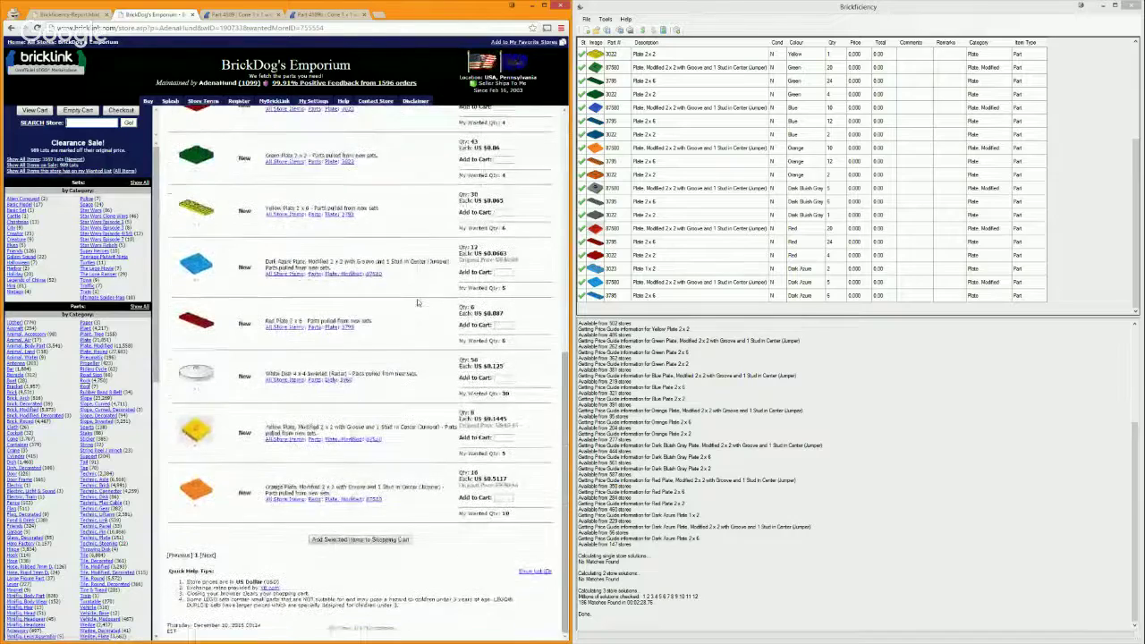
{"action": "scroll", "coordinate": [417, 302], "scroll_direction": "up", "scroll_amount": 8}
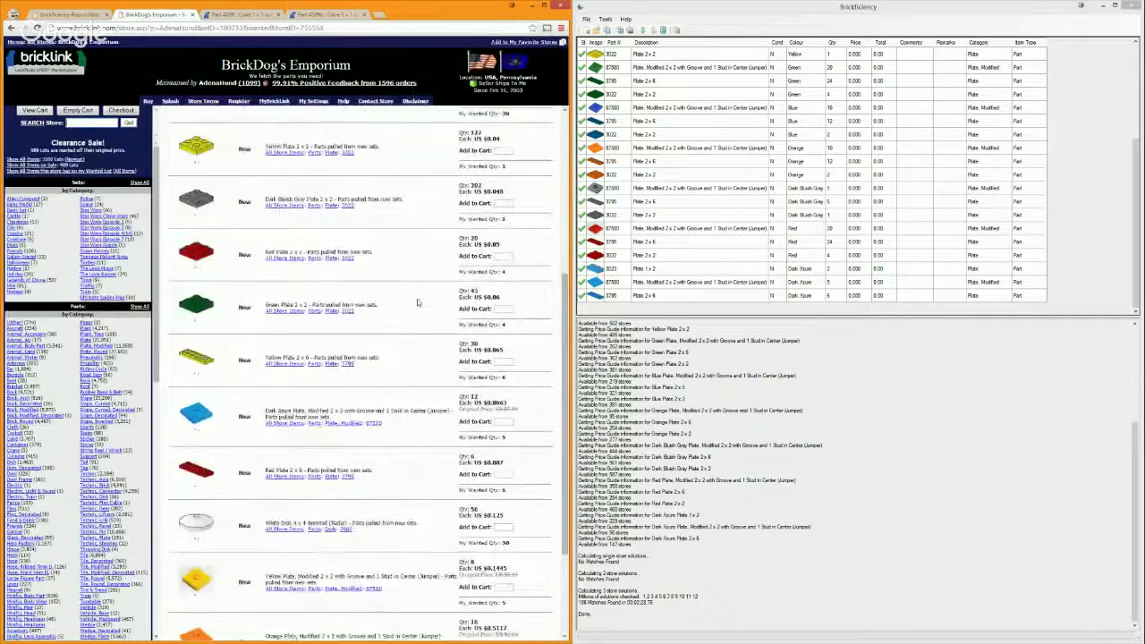
{"action": "scroll", "coordinate": [416, 301], "scroll_direction": "up", "scroll_amount": 2}
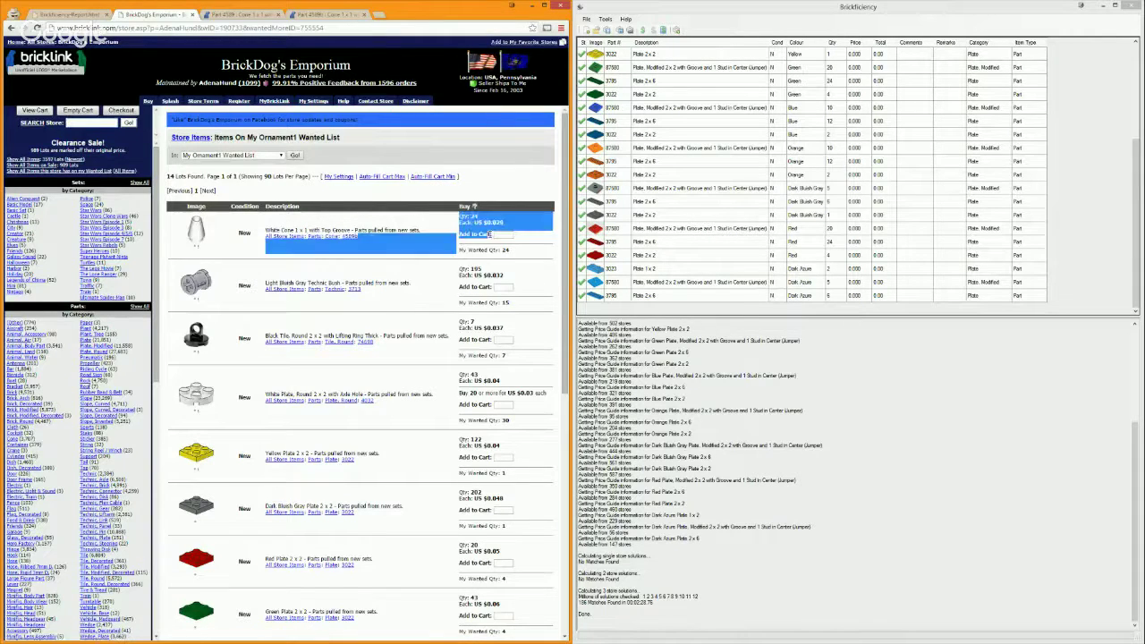
{"action": "left_click", "coordinate": [442, 178]}
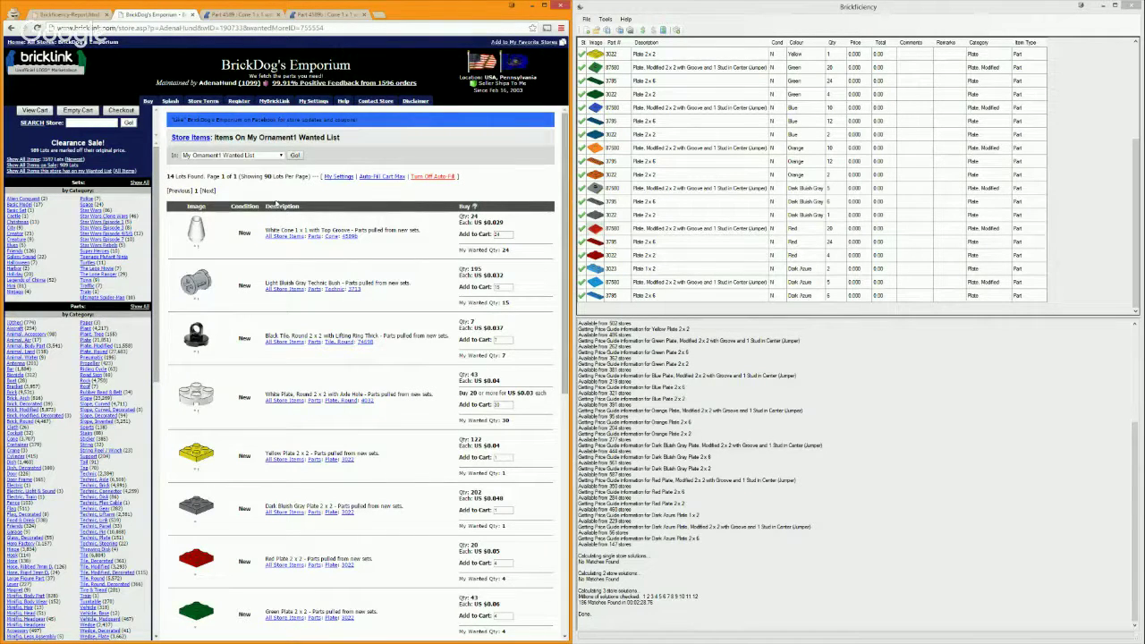
Check the store items' filled-in quantities, conditions and bulk pricing against the Brickficiency parts list
{"action": "double_click", "coordinate": [474, 216]}
{"action": "scroll", "coordinate": [643, 224], "scroll_direction": "up", "scroll_amount": 4}
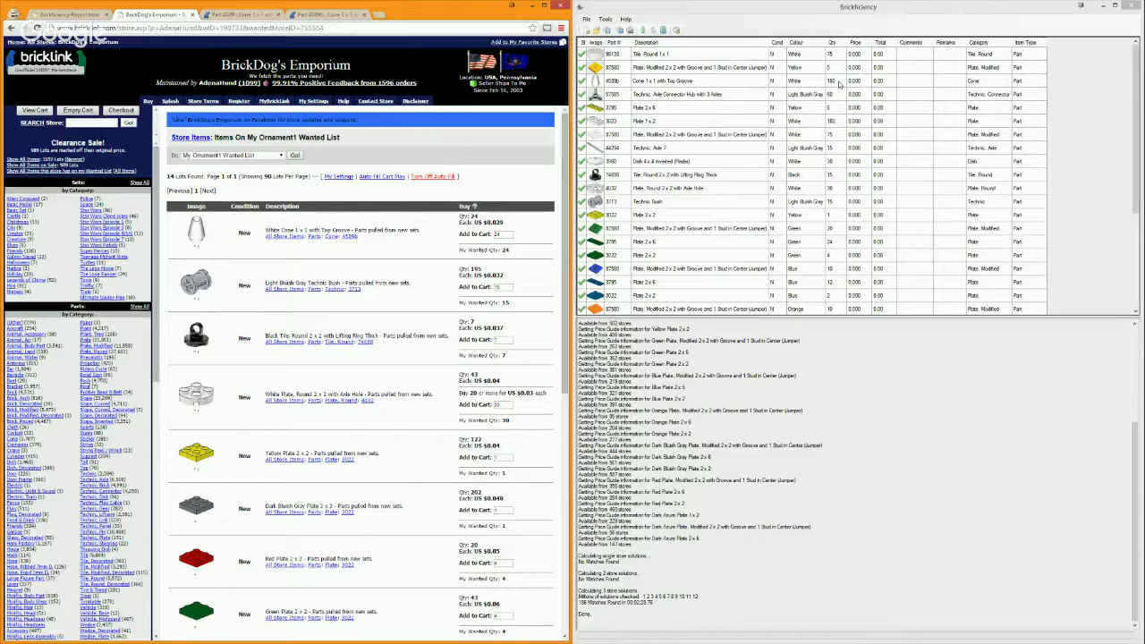
{"action": "left_click", "coordinate": [506, 235]}
{"action": "scroll", "coordinate": [435, 253], "scroll_direction": "down", "scroll_amount": 5}
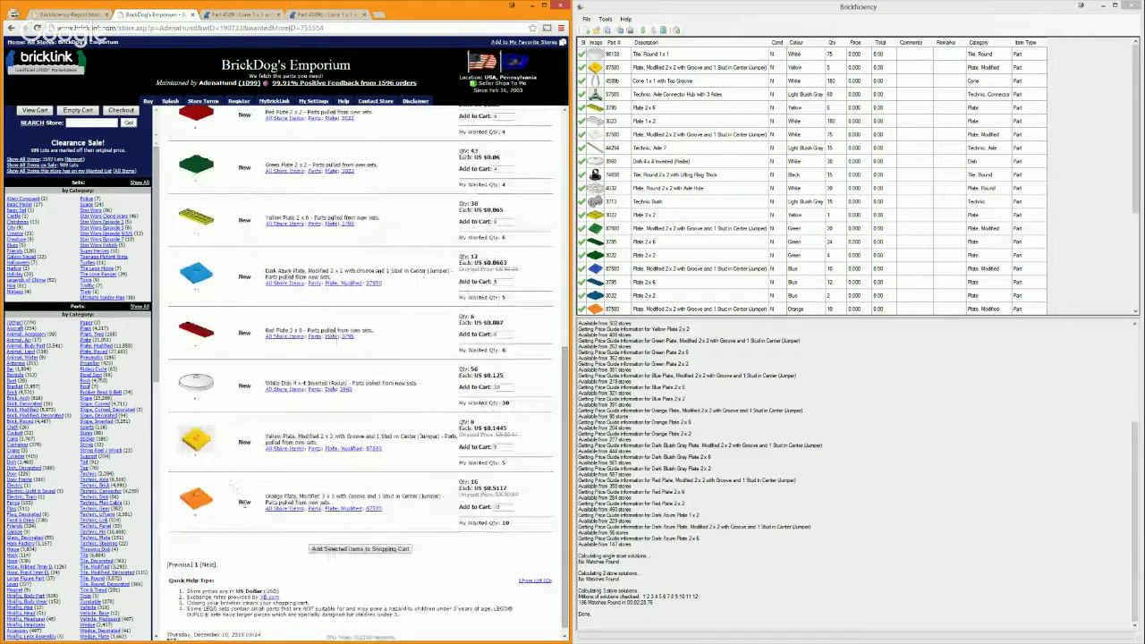
{"action": "double_click", "coordinate": [246, 442]}
{"action": "left_click", "coordinate": [246, 385]}
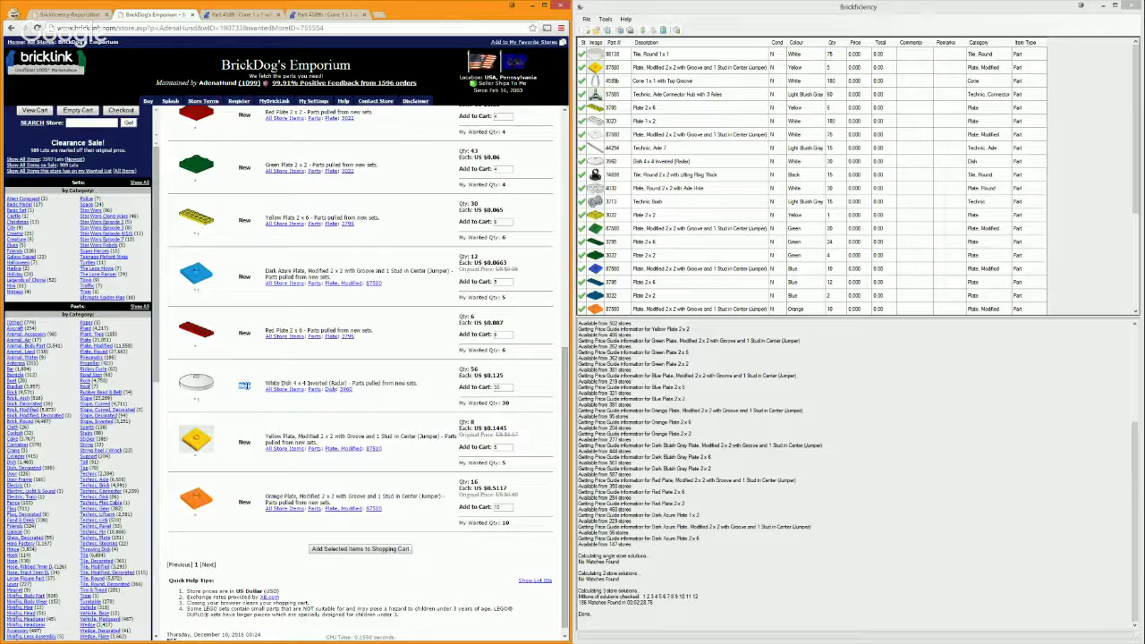
{"action": "scroll", "coordinate": [246, 386], "scroll_direction": "up", "scroll_amount": 3}
{"action": "scroll", "coordinate": [241, 329], "scroll_direction": "up", "scroll_amount": 5}
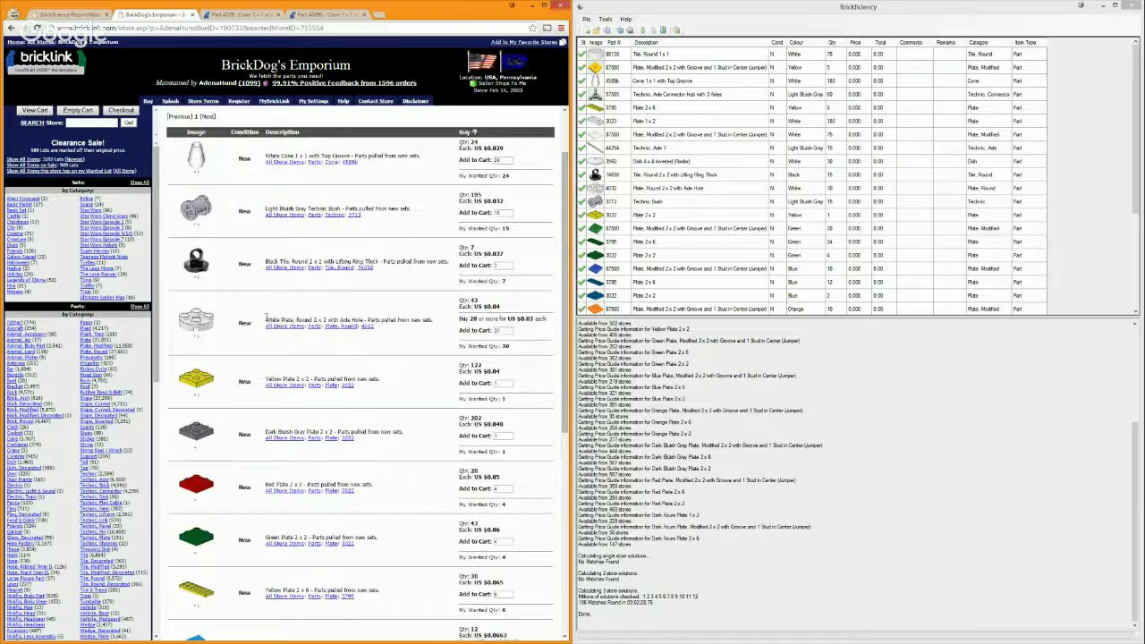
{"action": "left_click_drag", "start_coordinate": [266, 320], "coordinate": [436, 320]}
{"action": "left_click", "coordinate": [435, 322]}
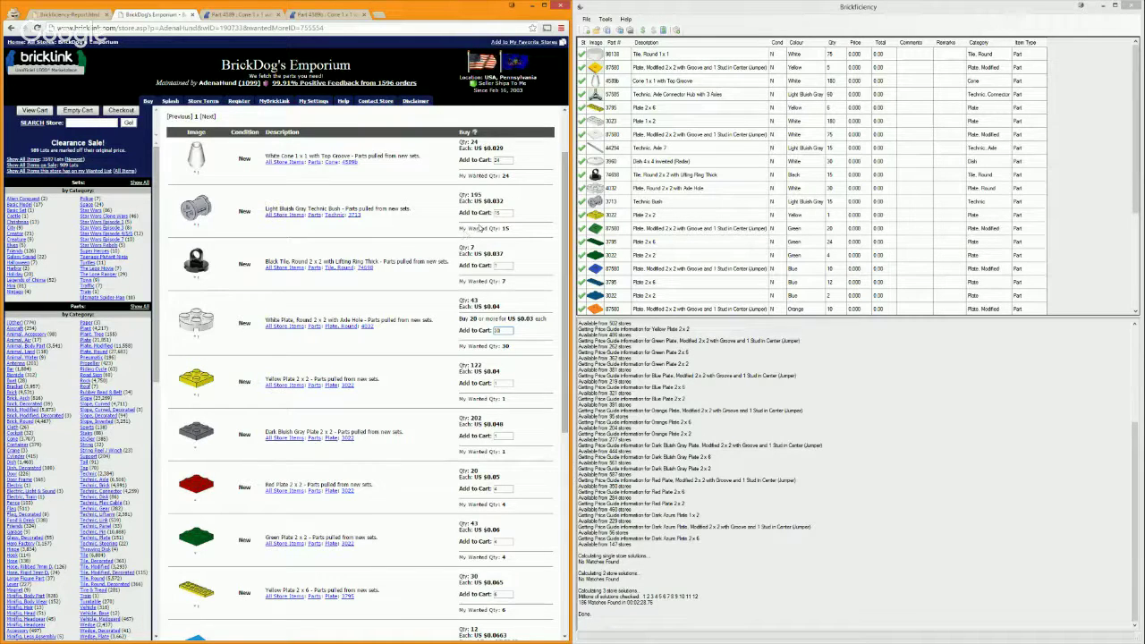
Raise the cart quantities of the Light Bluish Gray Technic Bush to 25, Yellow and Dark Bluish Gray Plate 2 x 2 to 5, and White Round Plate
{"action": "double_click", "coordinate": [506, 214]}
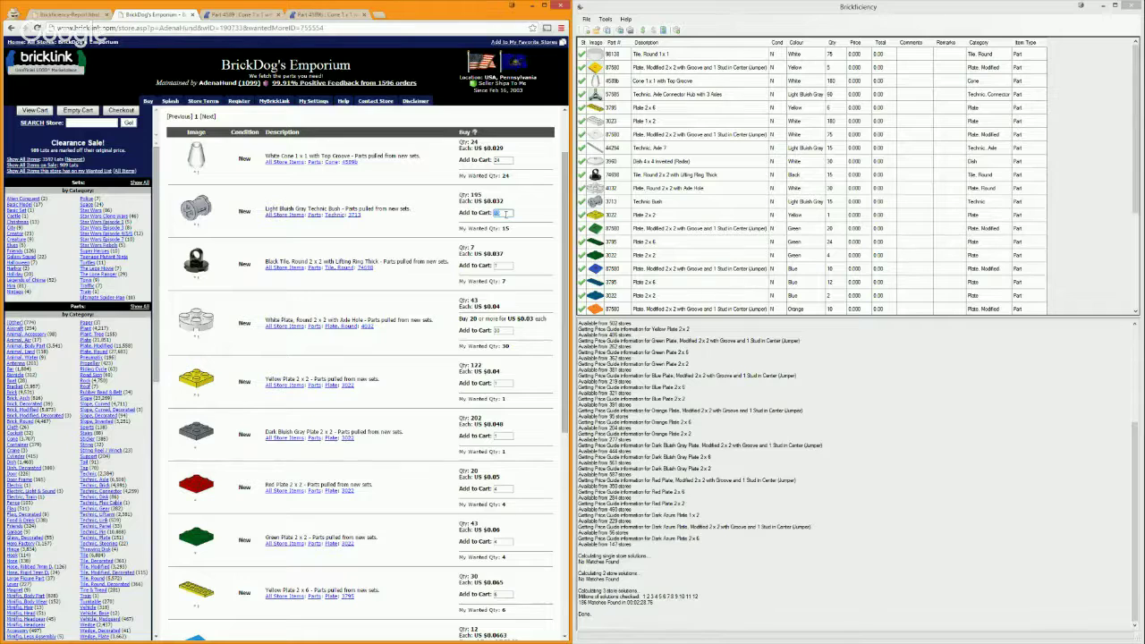
{"action": "double_click", "coordinate": [504, 330]}
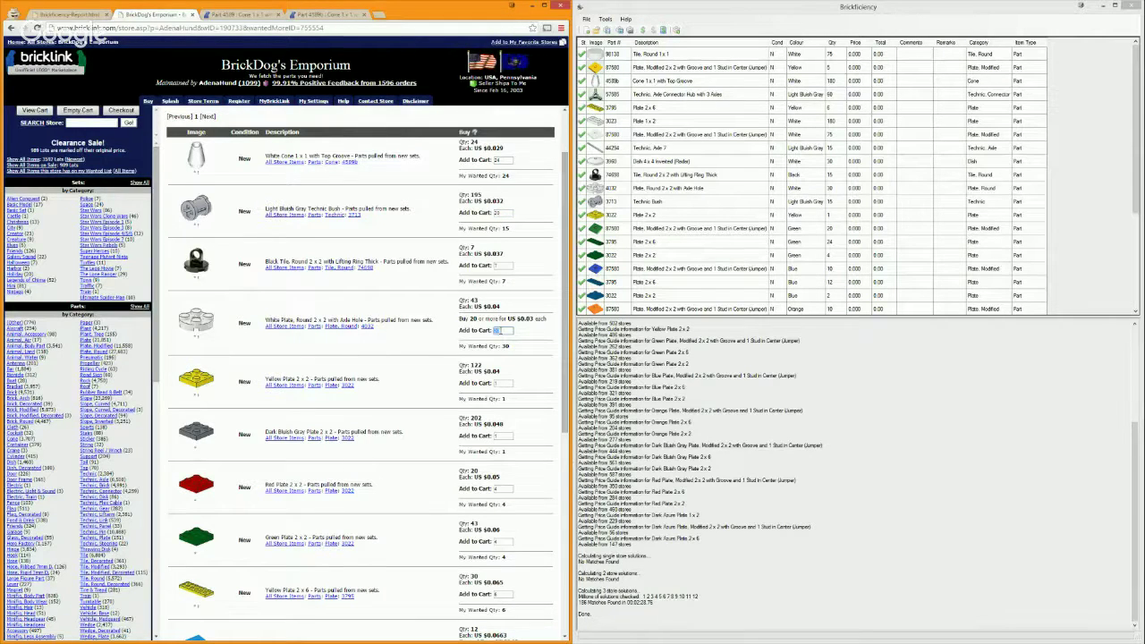
{"action": "type", "text": "30"}
{"action": "left_click", "coordinate": [498, 382]}
{"action": "scroll", "coordinate": [497, 417], "scroll_direction": "down", "scroll_amount": 2}
{"action": "left_click", "coordinate": [498, 361]}
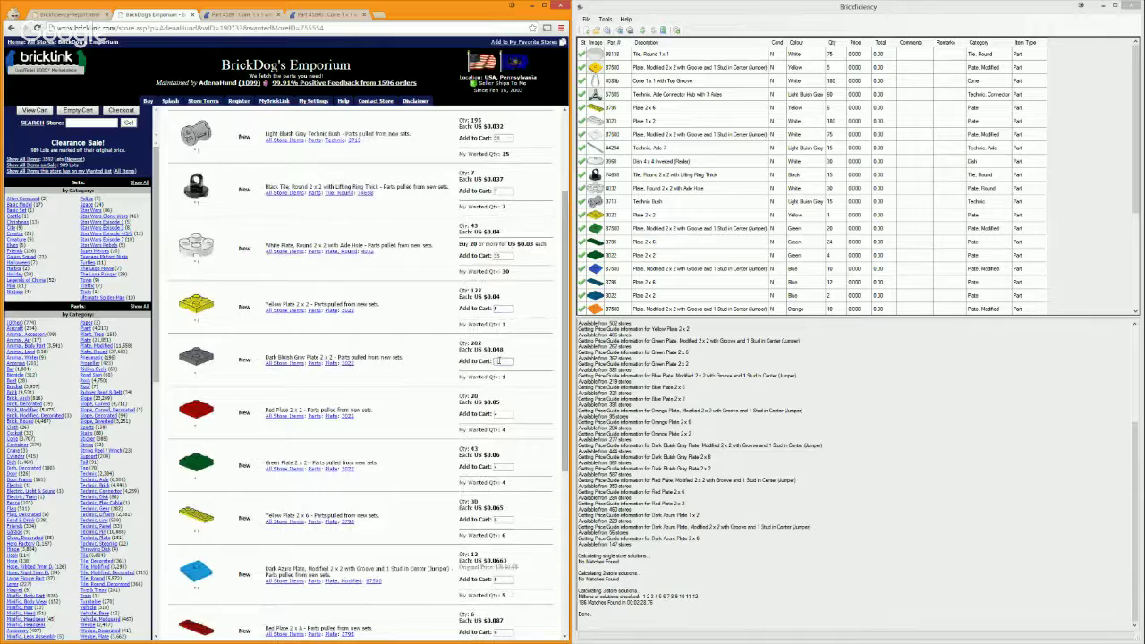
Raise the cart quantities of the Red and Green Plate 2 x 2 and Yellow Plate 2 x 6, and set the Dark Azure jumper plate to 12
{"action": "double_click", "coordinate": [502, 414]}
{"action": "scroll", "coordinate": [502, 413], "scroll_direction": "down", "scroll_amount": 1}
{"action": "double_click", "coordinate": [502, 392]}
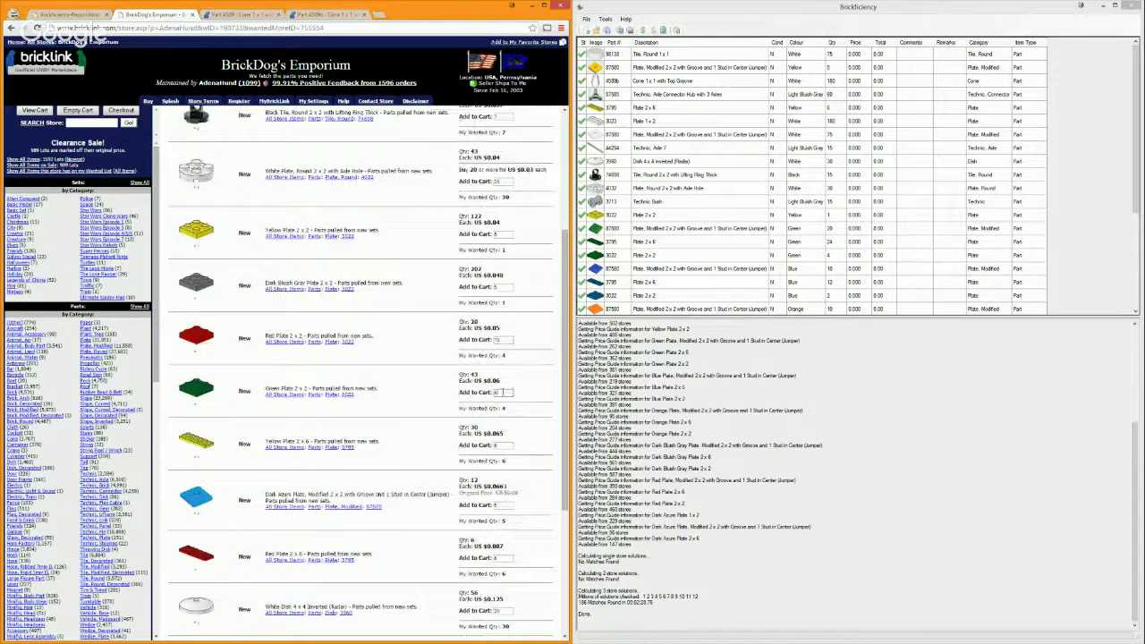
{"action": "scroll", "coordinate": [502, 392], "scroll_direction": "down", "scroll_amount": 1}
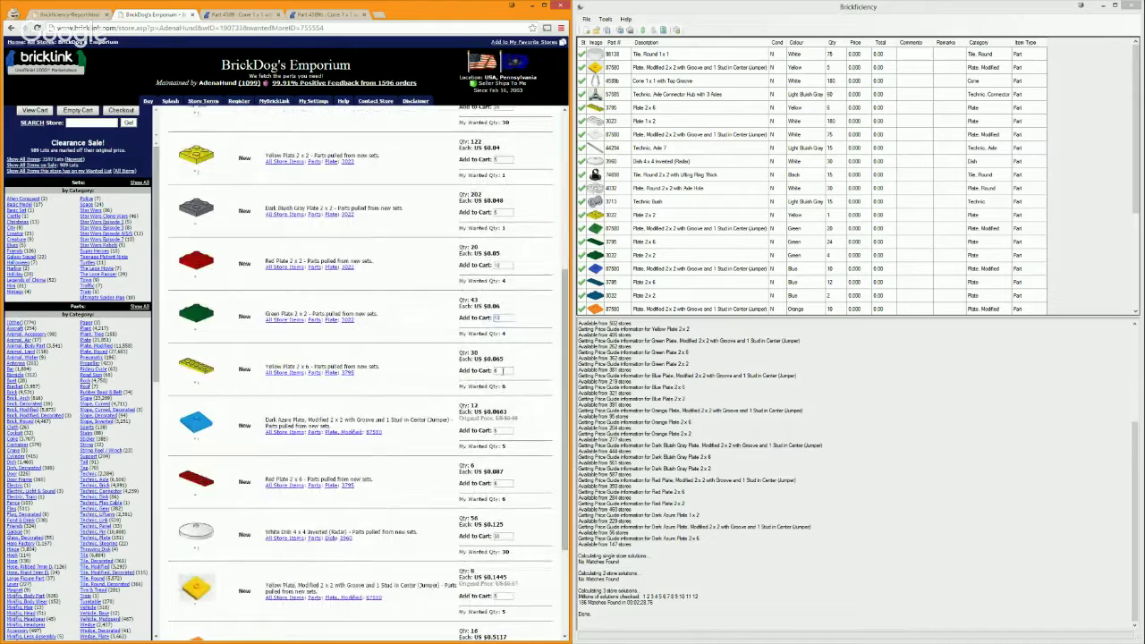
{"action": "double_click", "coordinate": [503, 370]}
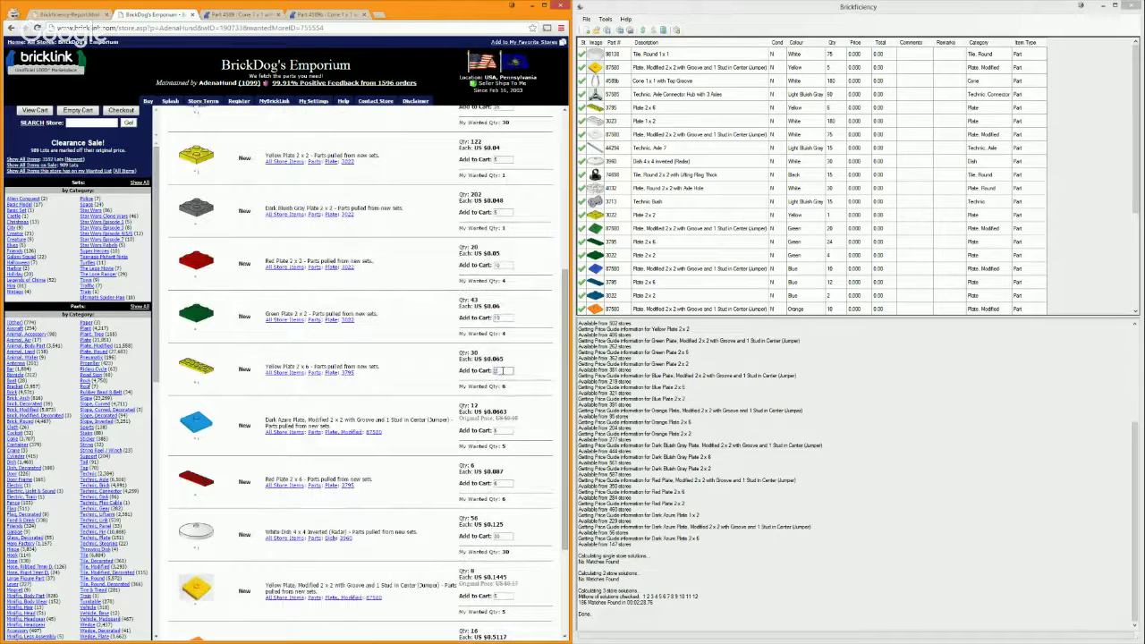
{"action": "double_click", "coordinate": [501, 430]}
{"action": "type", "text": "12"}
{"action": "scroll", "coordinate": [524, 411], "scroll_direction": "down", "scroll_amount": 1}
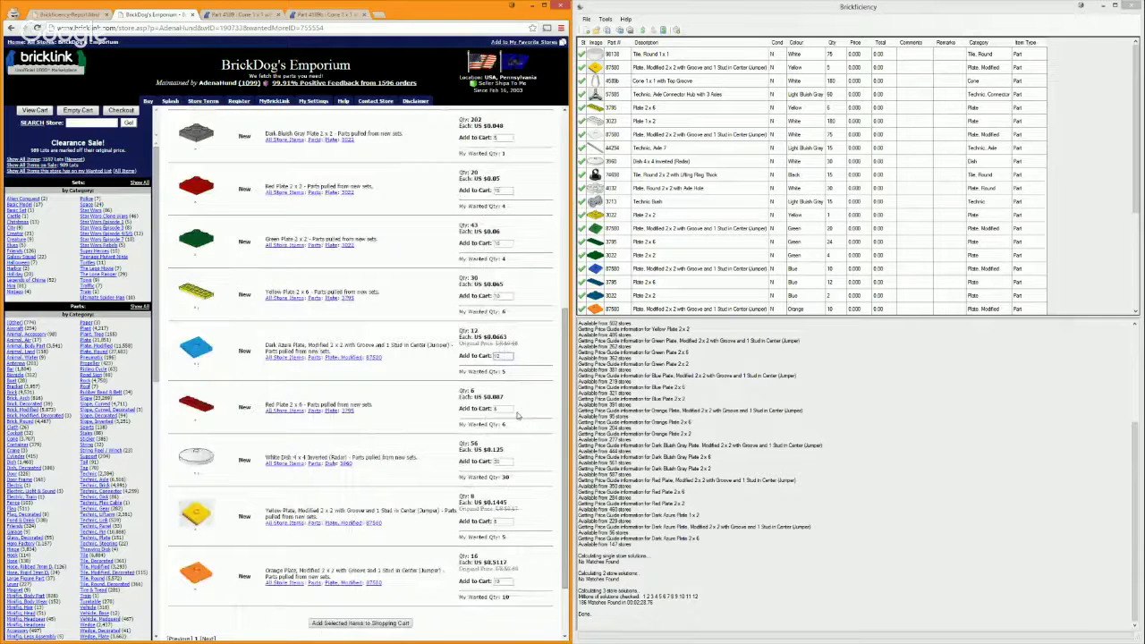
Adjust the cart quantities of the remaining lots: Red Plate 2 x 6, White Dish 4 x 4, and the Yellow and Orange jumper plates
{"action": "double_click", "coordinate": [510, 410]}
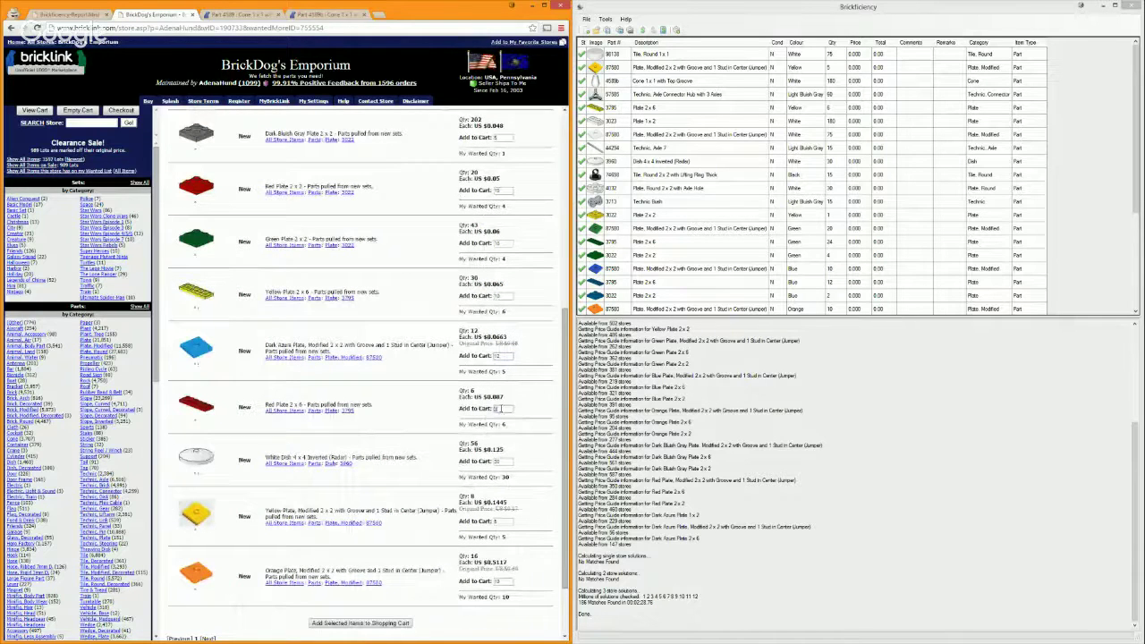
{"action": "double_click", "coordinate": [505, 462]}
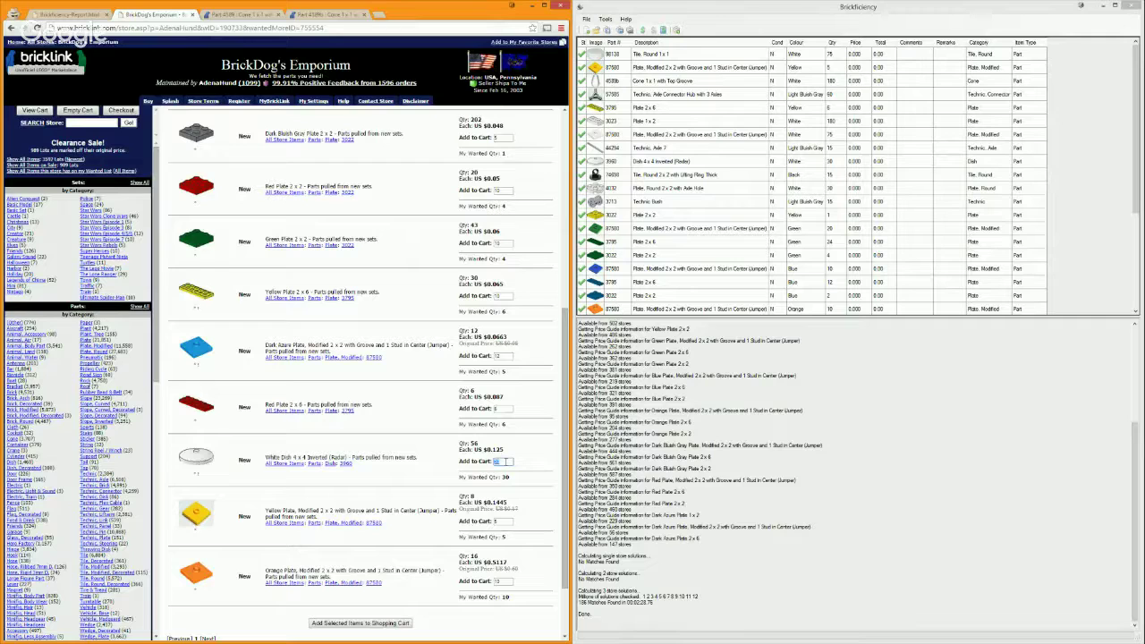
{"action": "left_click", "coordinate": [525, 446]}
{"action": "double_click", "coordinate": [502, 520]}
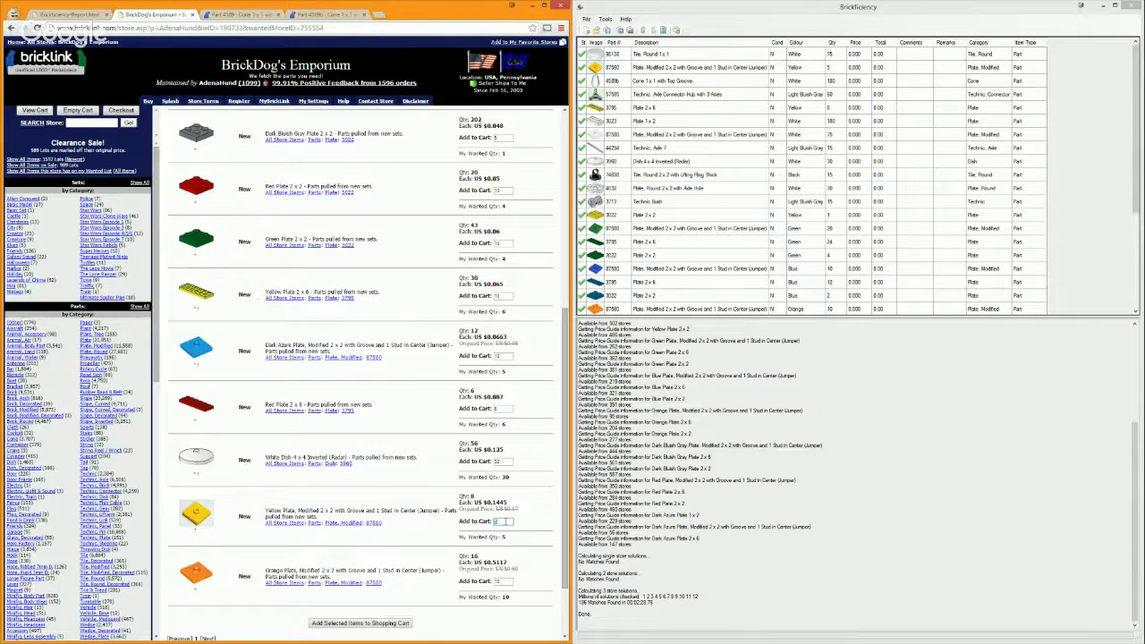
{"action": "double_click", "coordinate": [502, 582]}
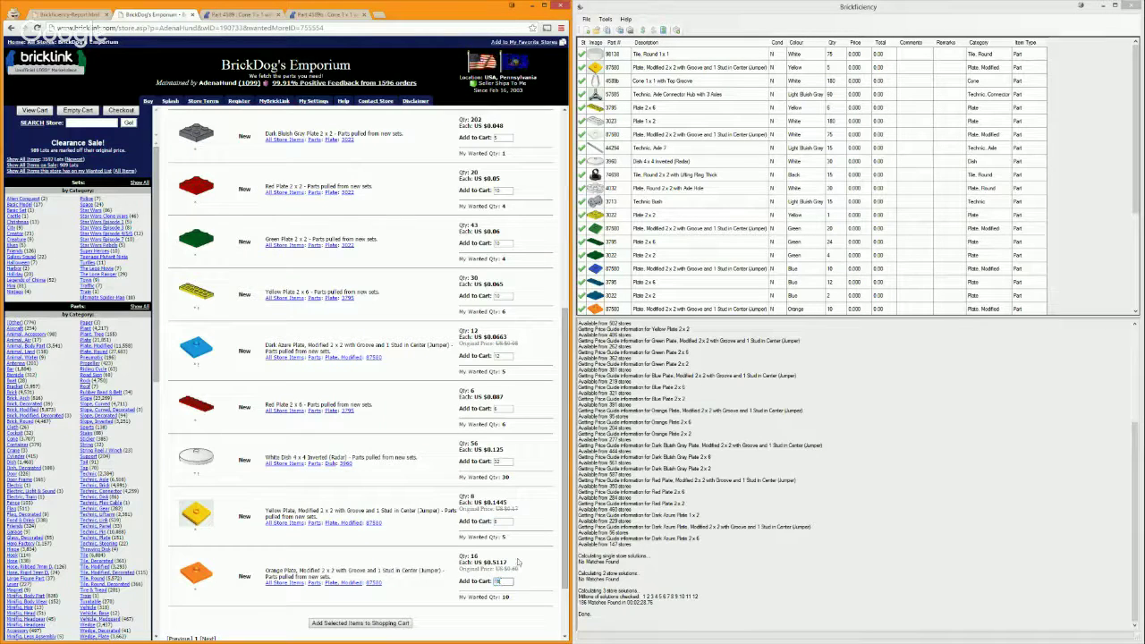
Review the filled-in quantities, add the selected items to the shopping cart and proceed to checkout
{"action": "scroll", "coordinate": [402, 560], "scroll_direction": "down", "scroll_amount": 2}
{"action": "scroll", "coordinate": [402, 561], "scroll_direction": "up", "scroll_amount": 3}
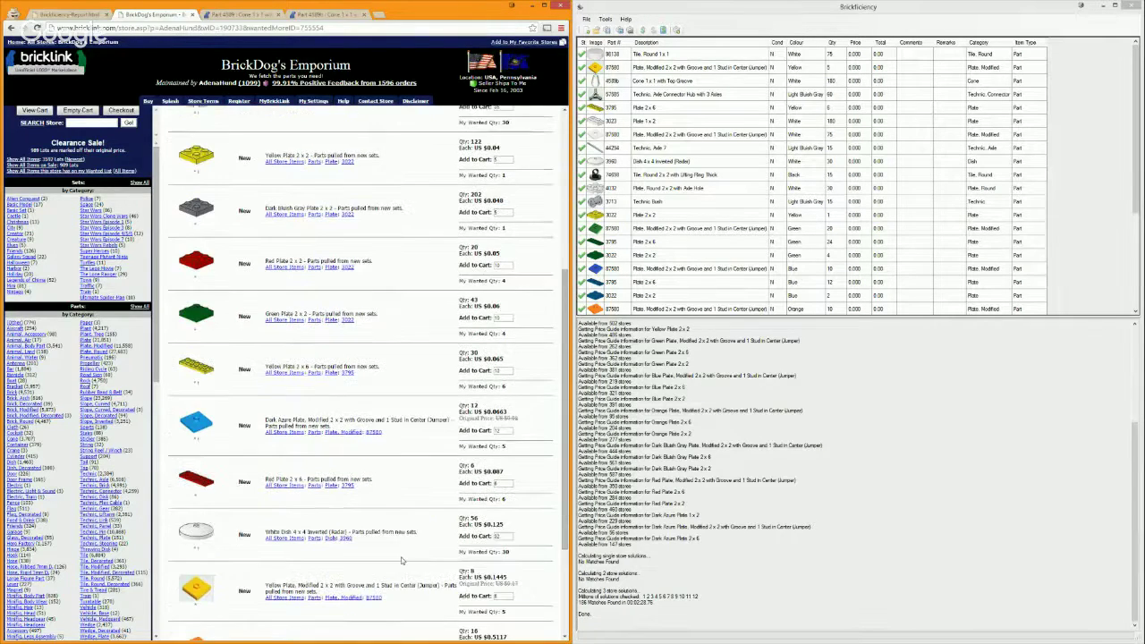
{"action": "scroll", "coordinate": [433, 331], "scroll_direction": "up", "scroll_amount": 1}
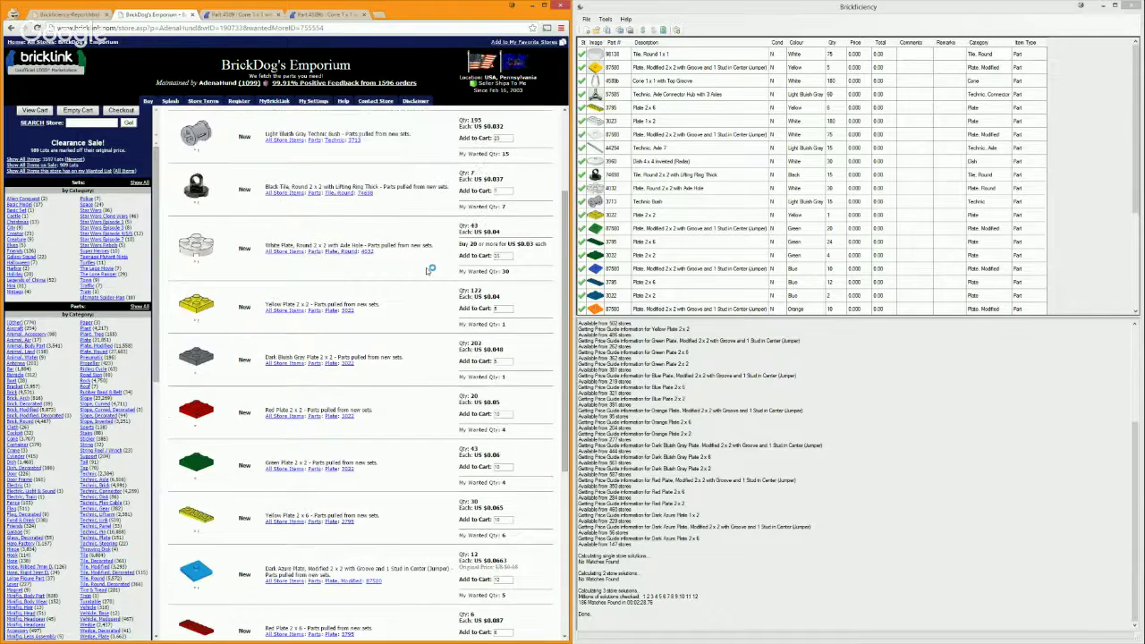
{"action": "scroll", "coordinate": [424, 265], "scroll_direction": "down", "scroll_amount": 3}
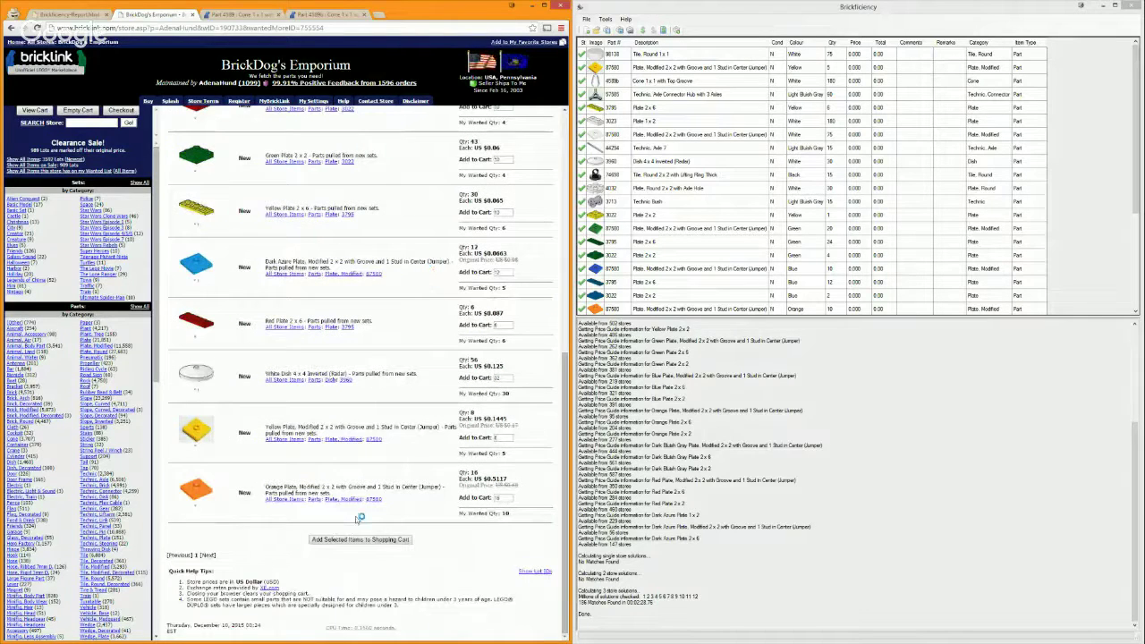
{"action": "left_click", "coordinate": [376, 539]}
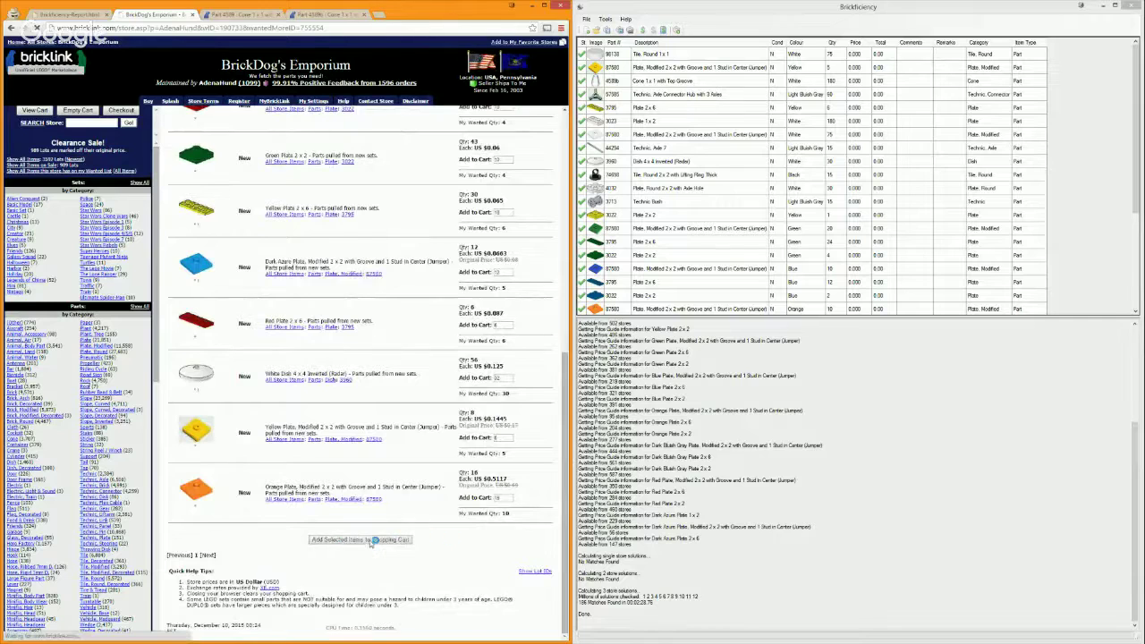
{"action": "left_click", "coordinate": [121, 110]}
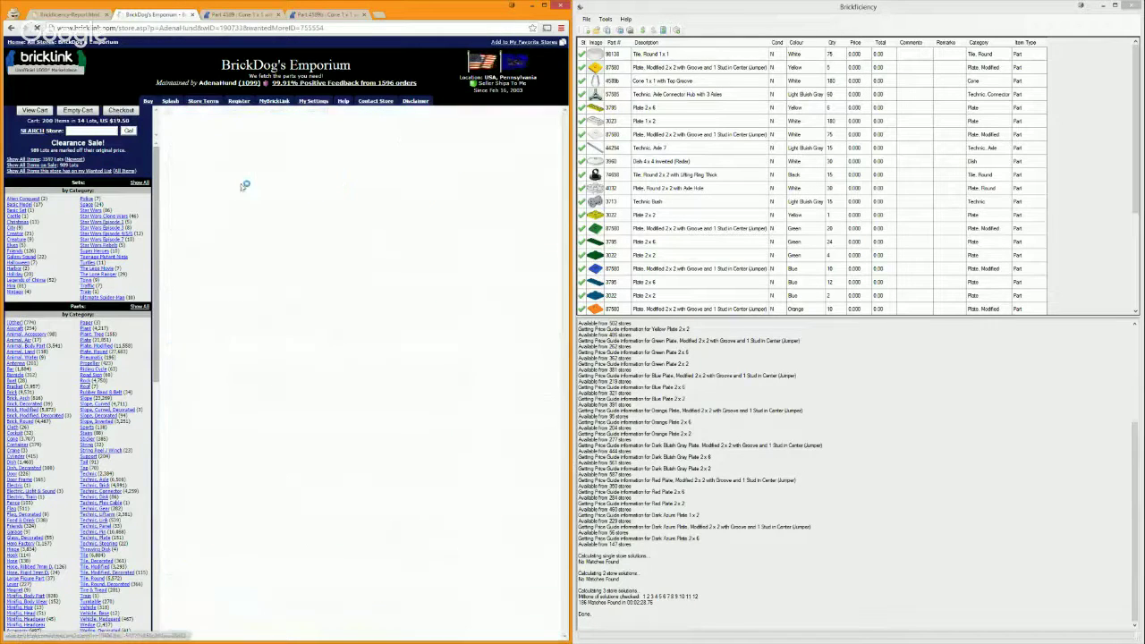
Choose payment by PayPal in US Dollar and shipping by USPS First Class - No Tracking
{"action": "left_click", "coordinate": [431, 172]}
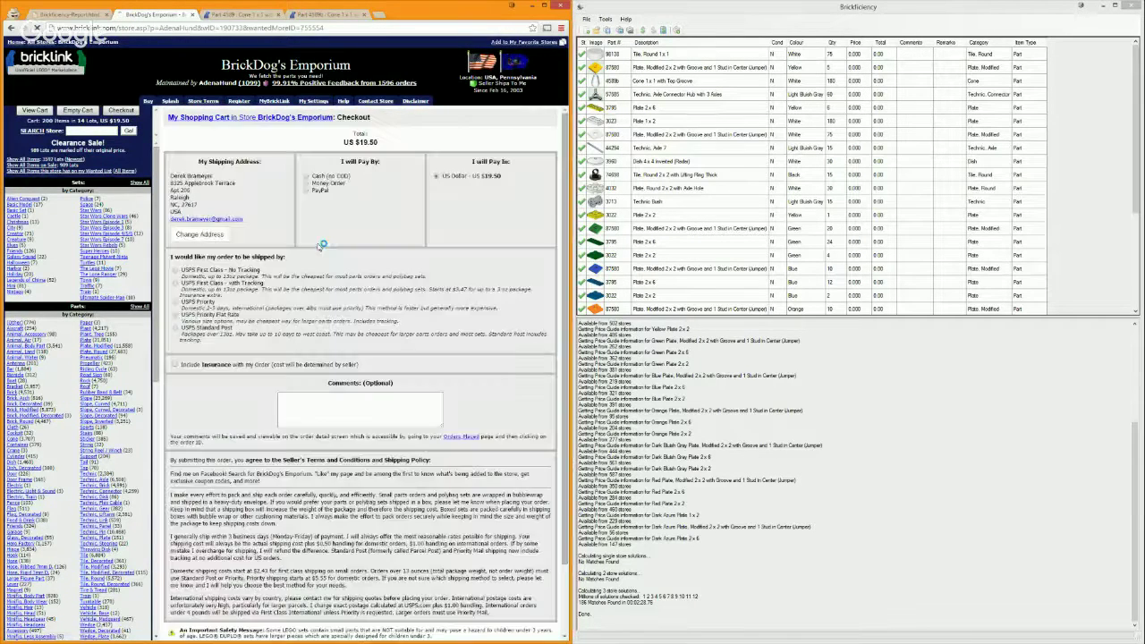
{"action": "scroll", "coordinate": [266, 230], "scroll_direction": "down", "scroll_amount": 3}
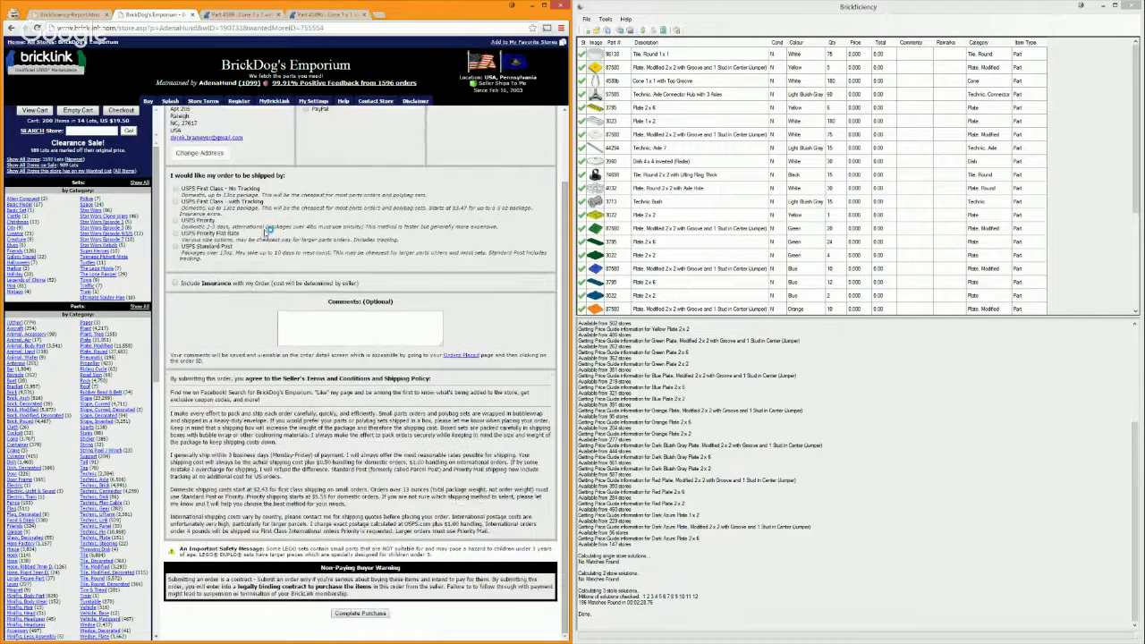
{"action": "scroll", "coordinate": [268, 230], "scroll_direction": "up", "scroll_amount": 3}
{"action": "left_click", "coordinate": [307, 191]}
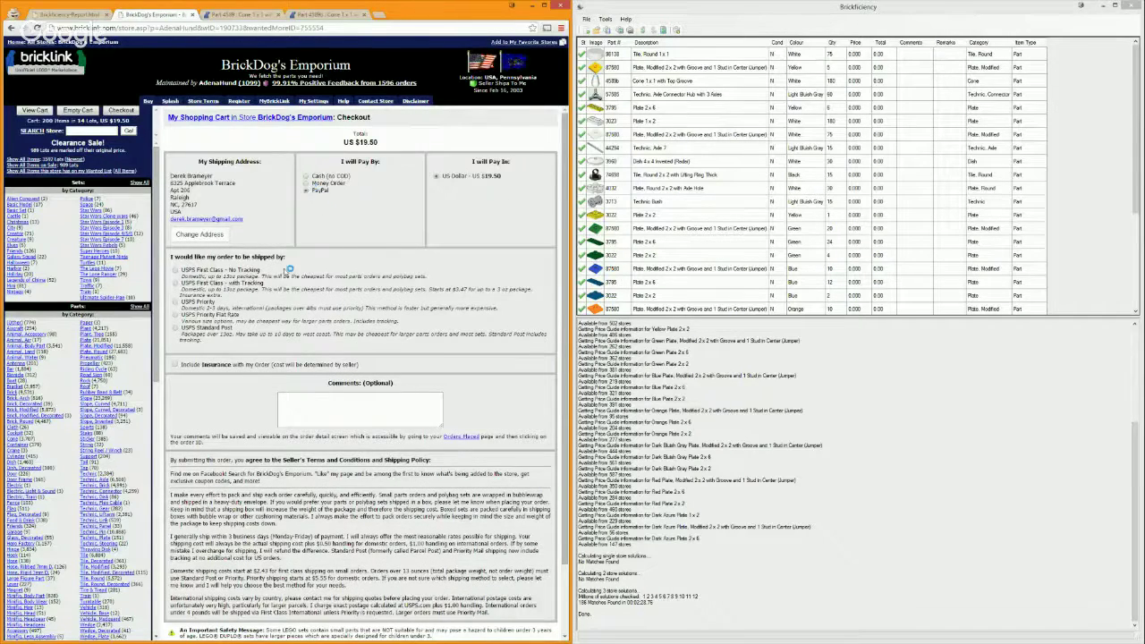
{"action": "scroll", "coordinate": [284, 272], "scroll_direction": "down", "scroll_amount": 2}
{"action": "left_click", "coordinate": [176, 190]}
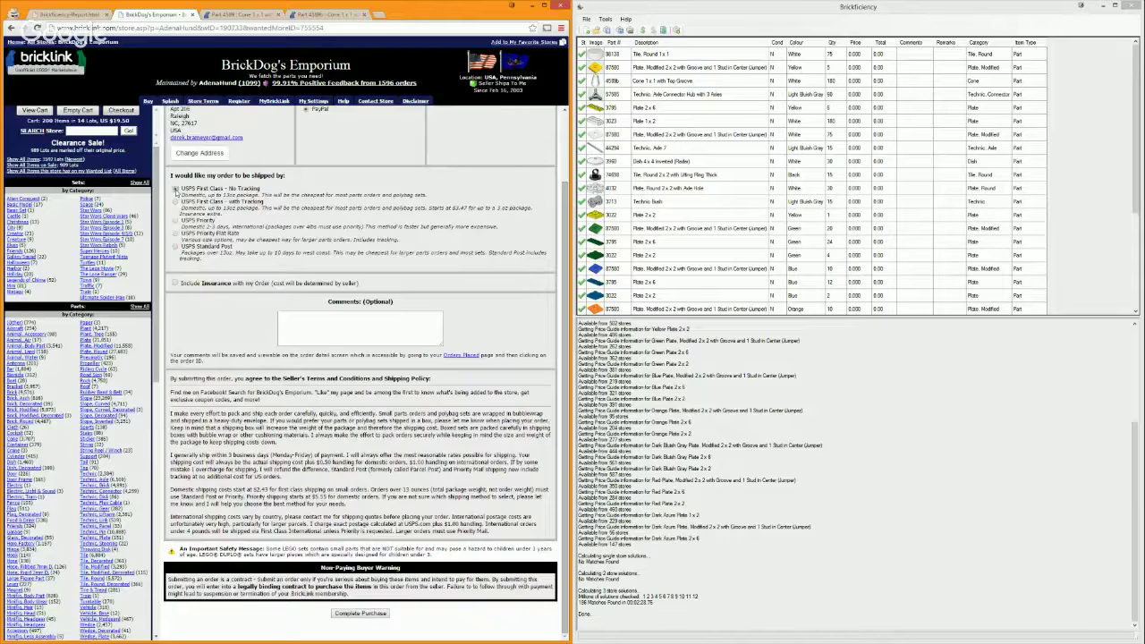
Check BrickDog's Emporium's lots in the Brickficiency report once more and complete the purchase
{"action": "key", "text": "ctrl+shift+Tab"}
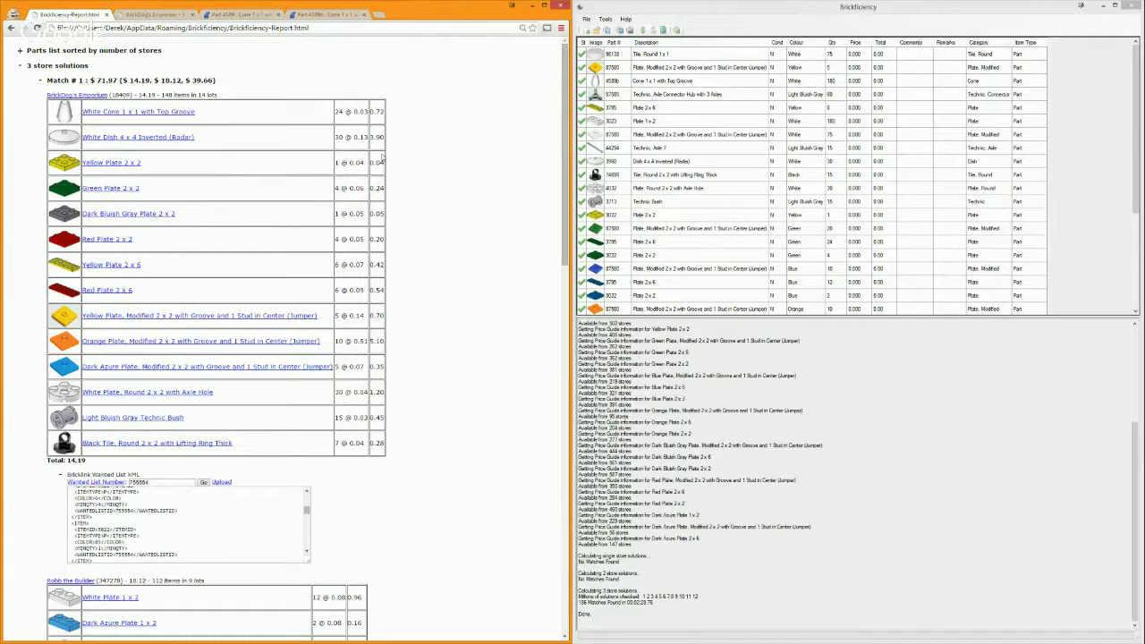
{"action": "key", "text": "ctrl+Tab"}
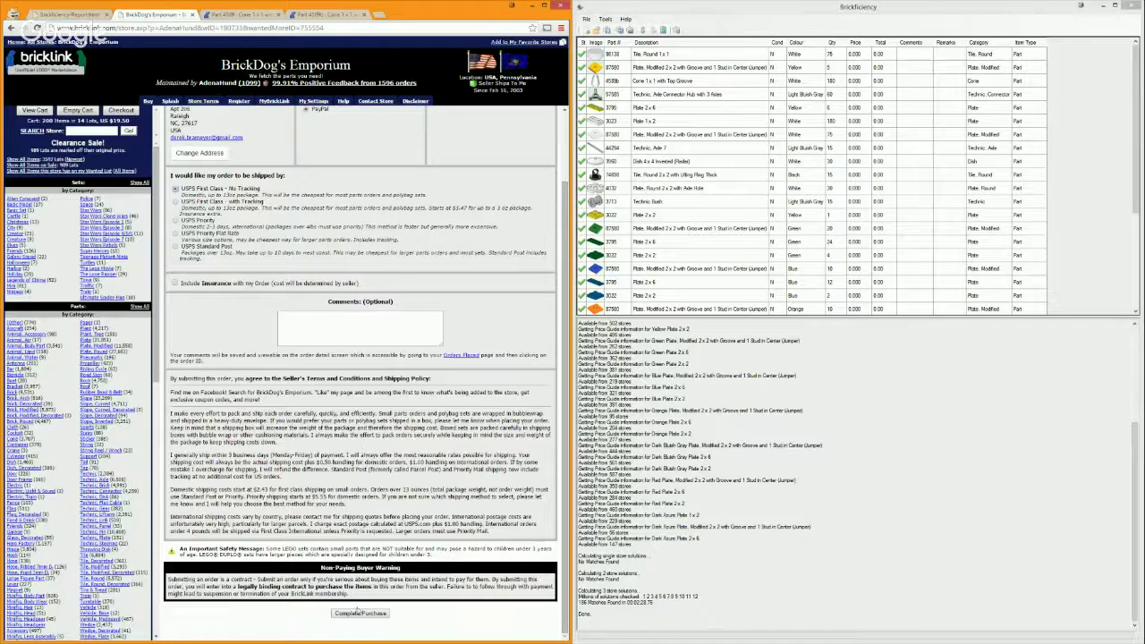
{"action": "left_click", "coordinate": [360, 614]}
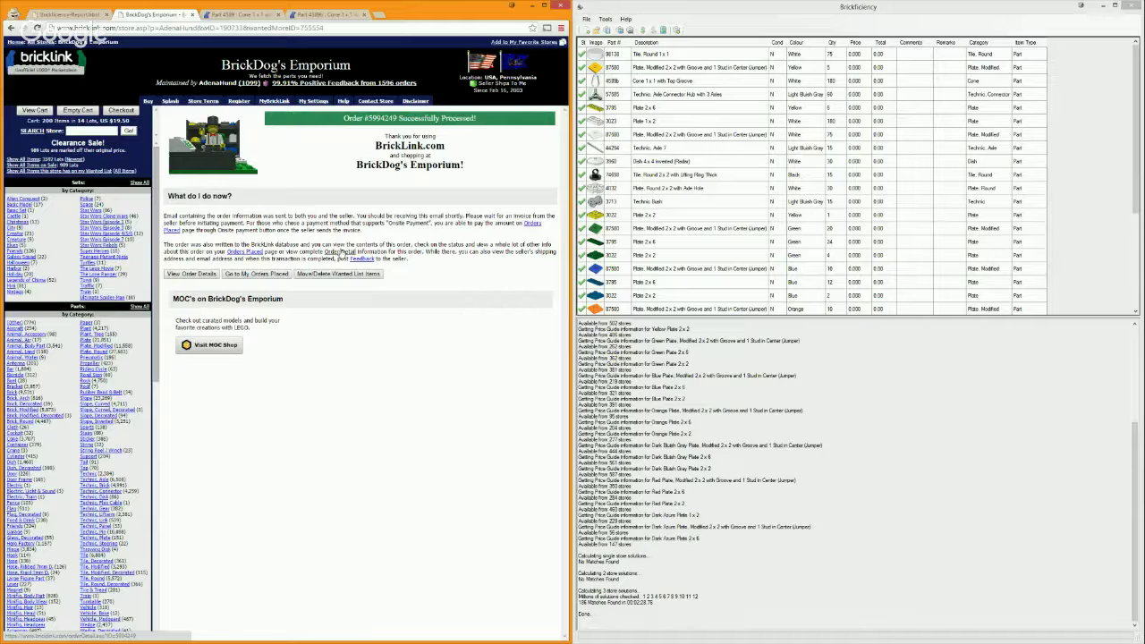
Review the three-store solution in the Brickficiency report and examine White Cone 1 x 1 with Top Groove in the Brickficiency parts list
{"action": "key", "text": "ctrl+shift+Tab"}
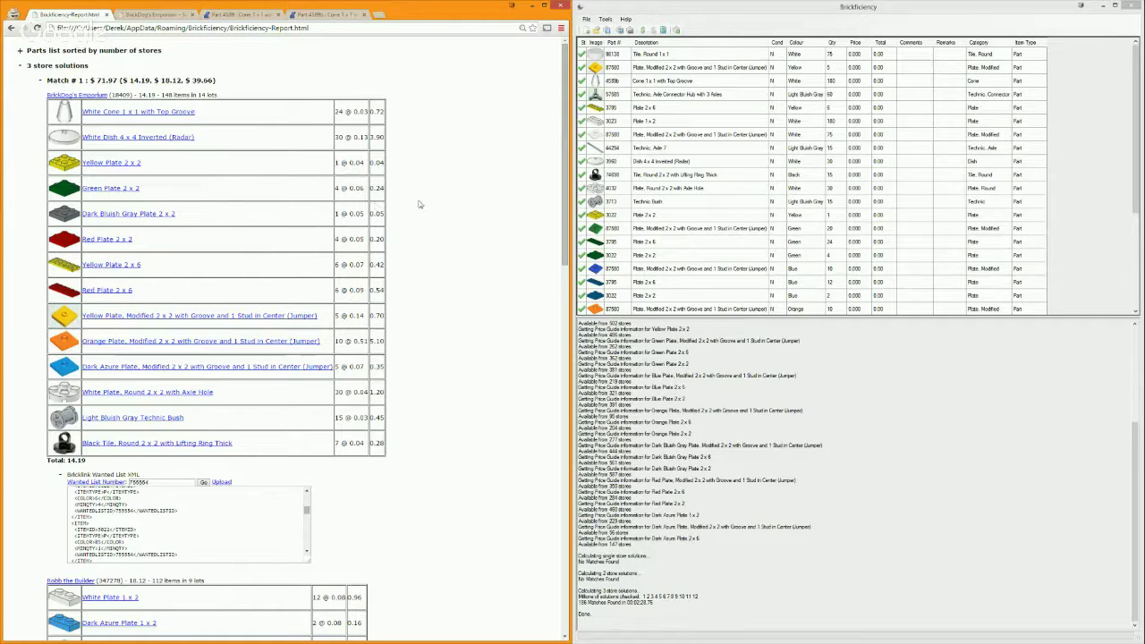
{"action": "scroll", "coordinate": [427, 205], "scroll_direction": "down", "scroll_amount": 3}
{"action": "scroll", "coordinate": [427, 205], "scroll_direction": "down", "scroll_amount": 4}
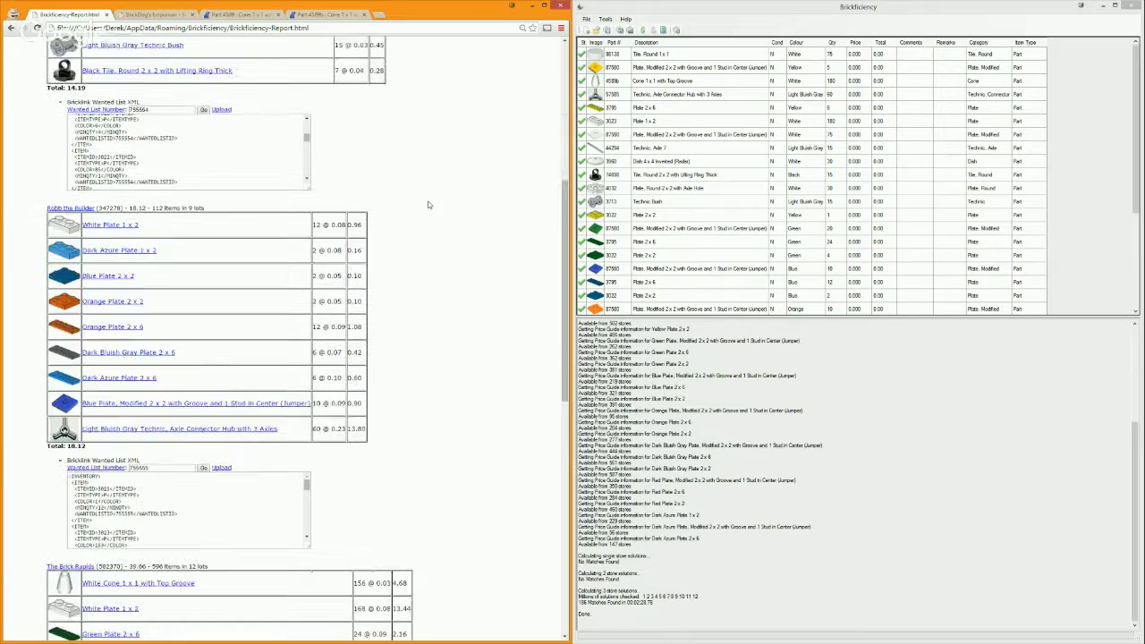
{"action": "scroll", "coordinate": [427, 205], "scroll_direction": "up", "scroll_amount": 7}
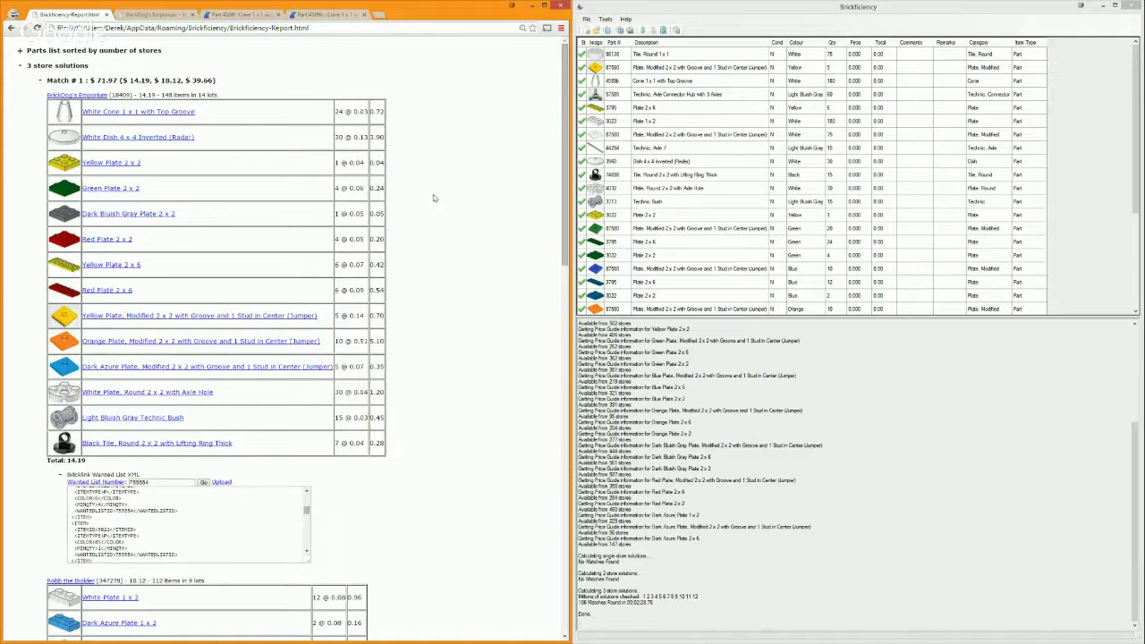
{"action": "scroll", "coordinate": [655, 266], "scroll_direction": "down", "scroll_amount": 4}
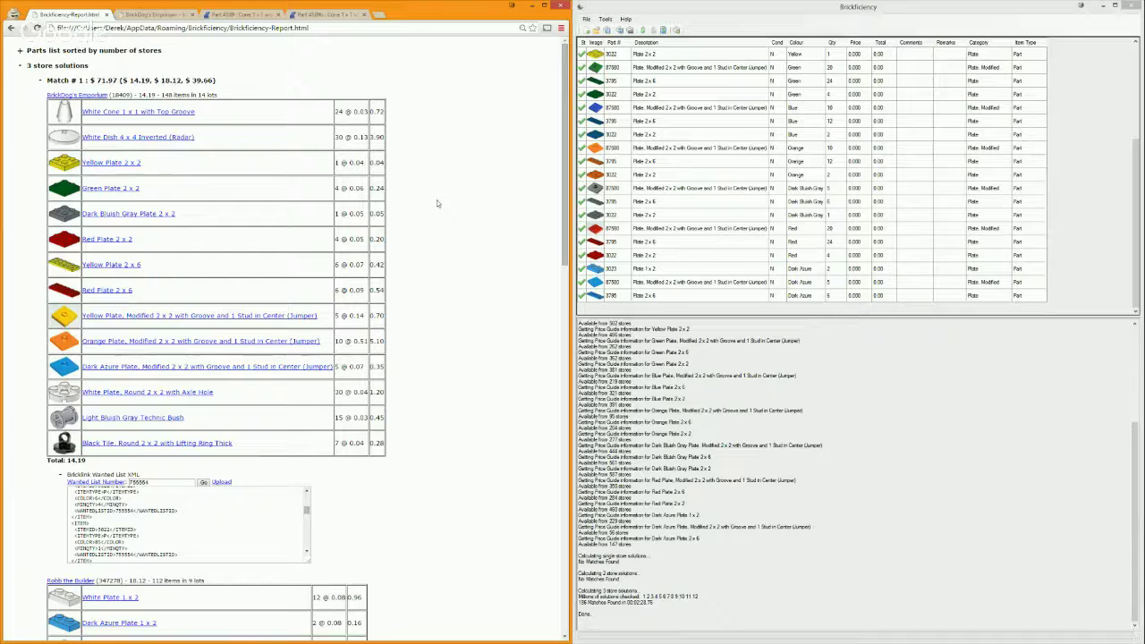
{"action": "left_click", "coordinate": [739, 24]}
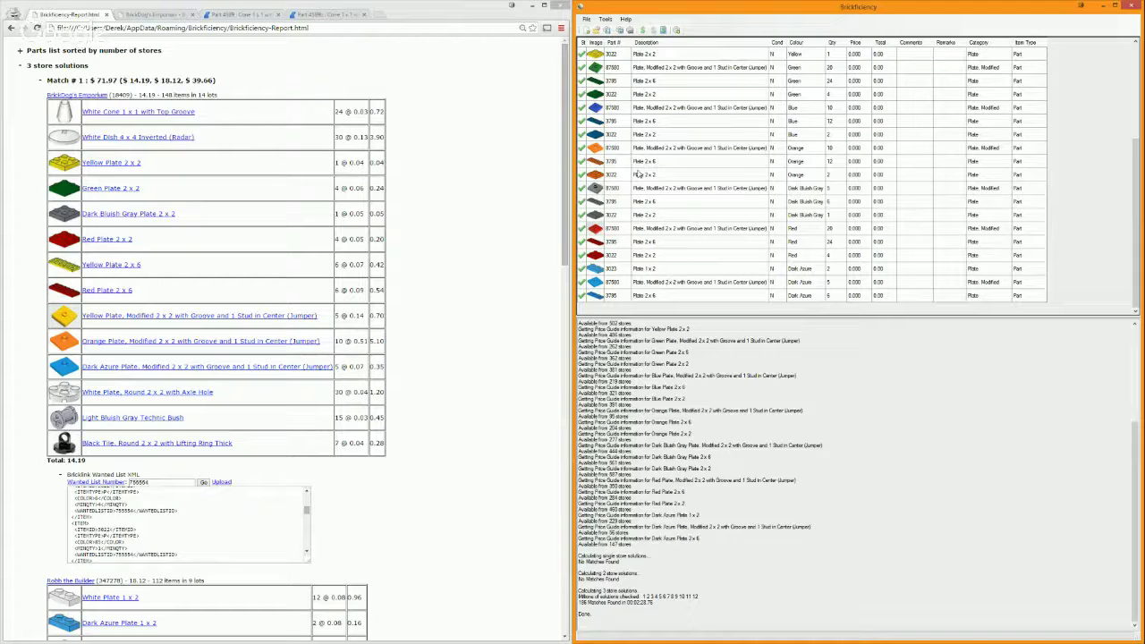
{"action": "scroll", "coordinate": [638, 175], "scroll_direction": "up", "scroll_amount": 4}
{"action": "scroll", "coordinate": [615, 81], "scroll_direction": "up", "scroll_amount": 1}
{"action": "left_click", "coordinate": [647, 81]}
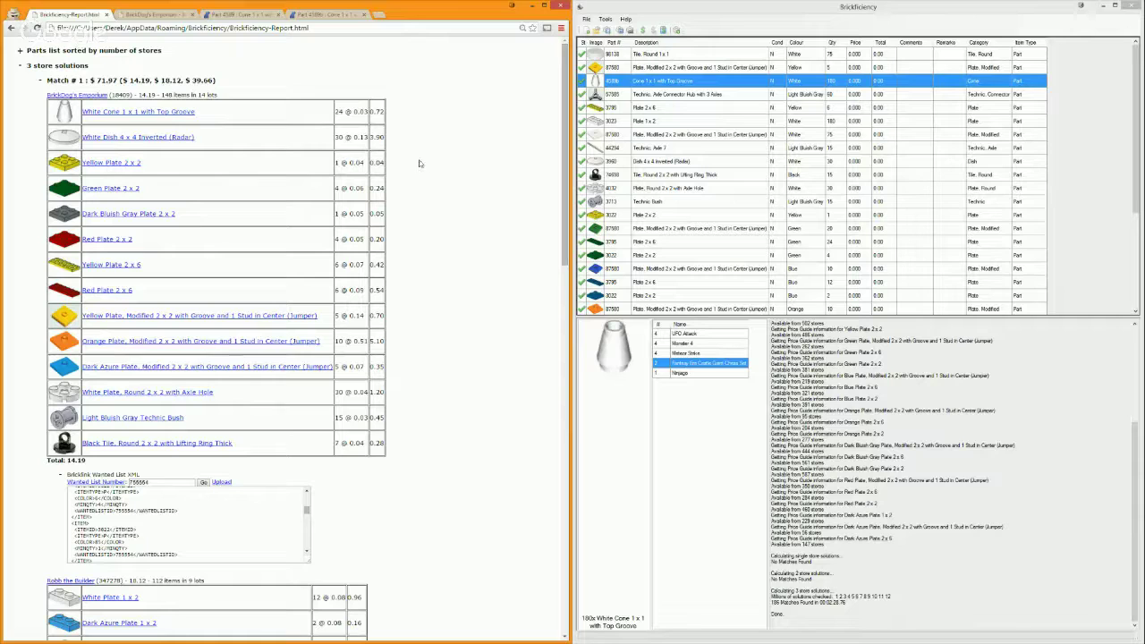
Show BrickLink wanted items by shop, limited to My Ornament2 Wanted List and sorted by unique lots
{"action": "left_click", "coordinate": [215, 14]}
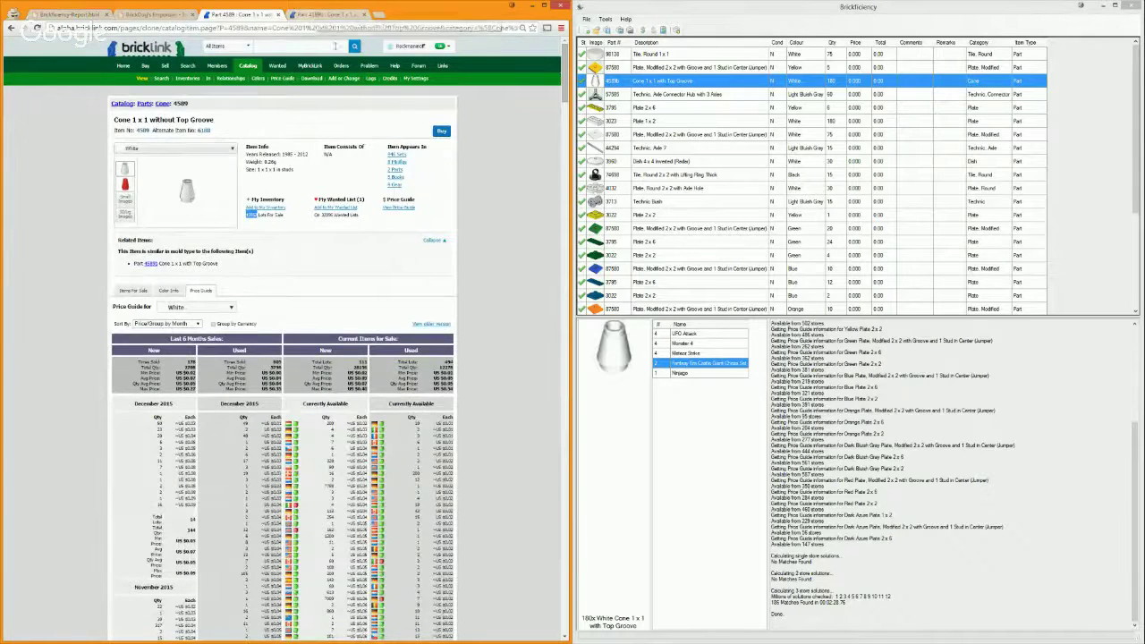
{"action": "left_click", "coordinate": [278, 69]}
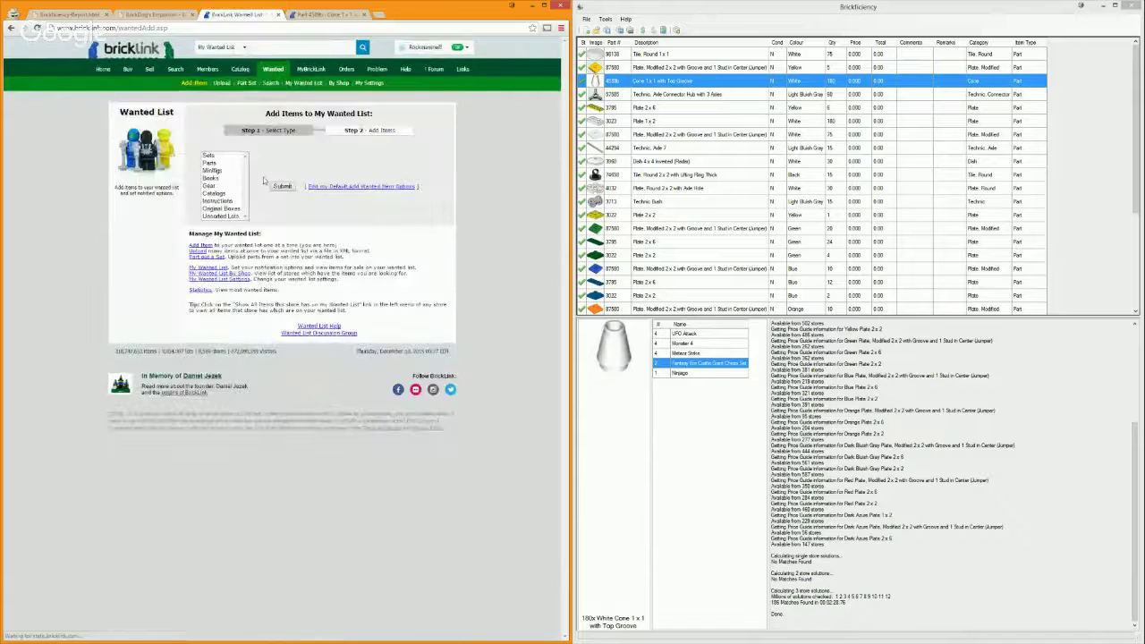
{"action": "left_click", "coordinate": [341, 84]}
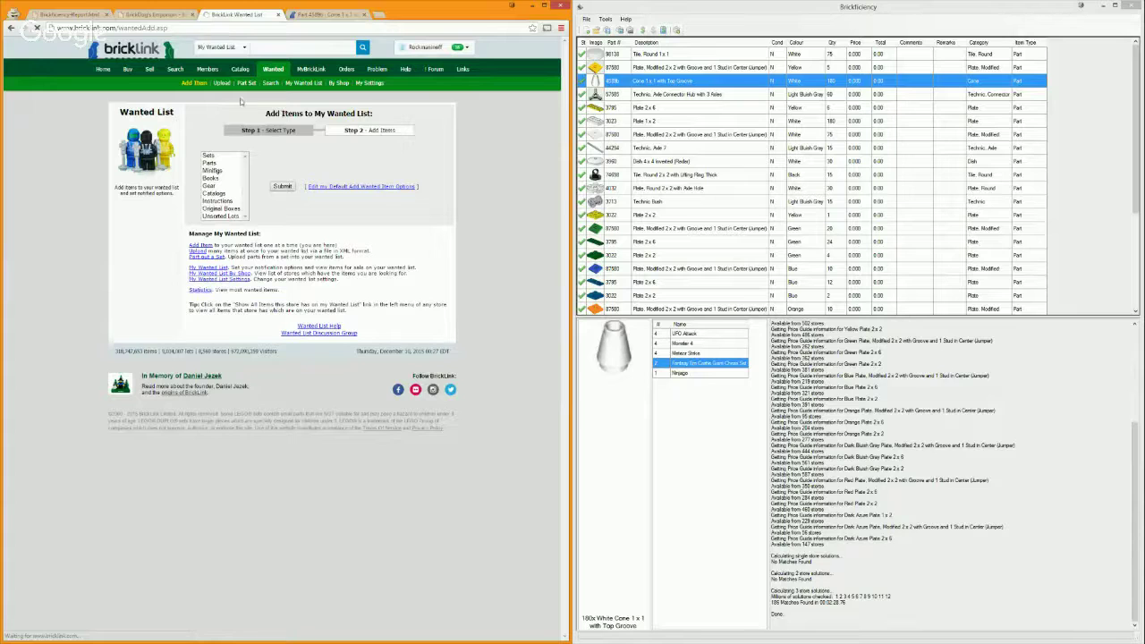
{"action": "left_click", "coordinate": [214, 133]}
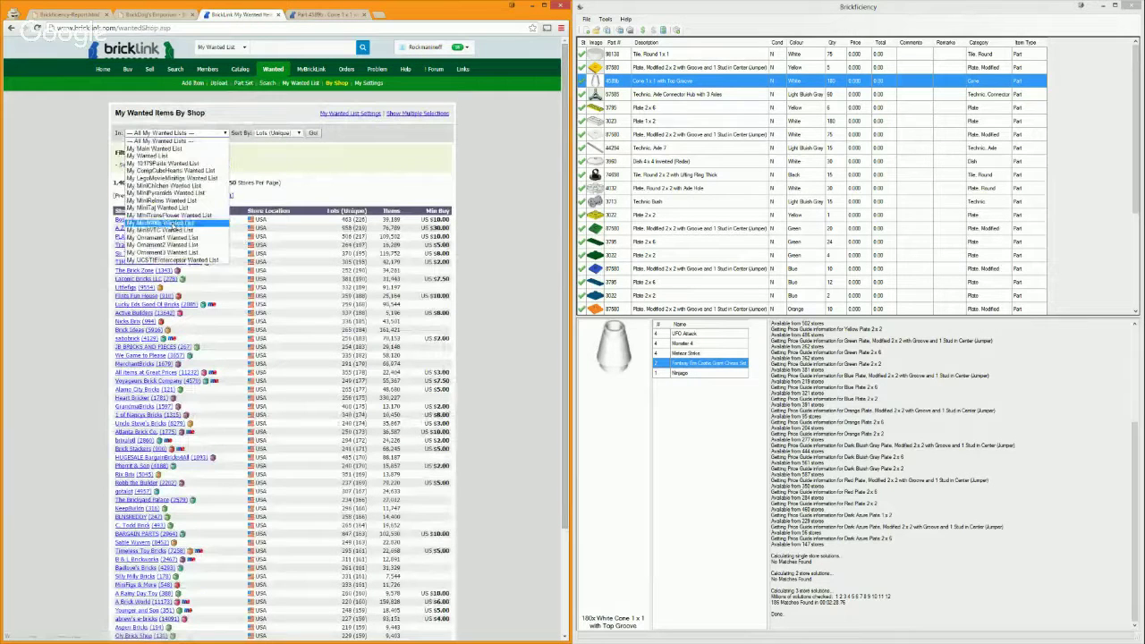
{"action": "left_click", "coordinate": [179, 242]}
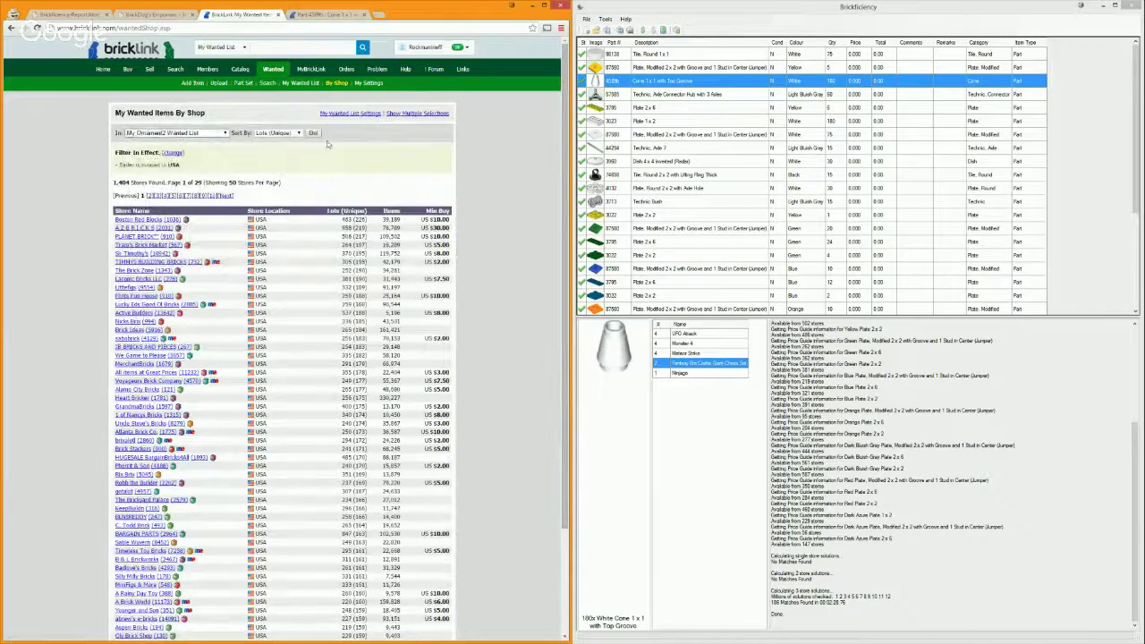
{"action": "left_click", "coordinate": [314, 133]}
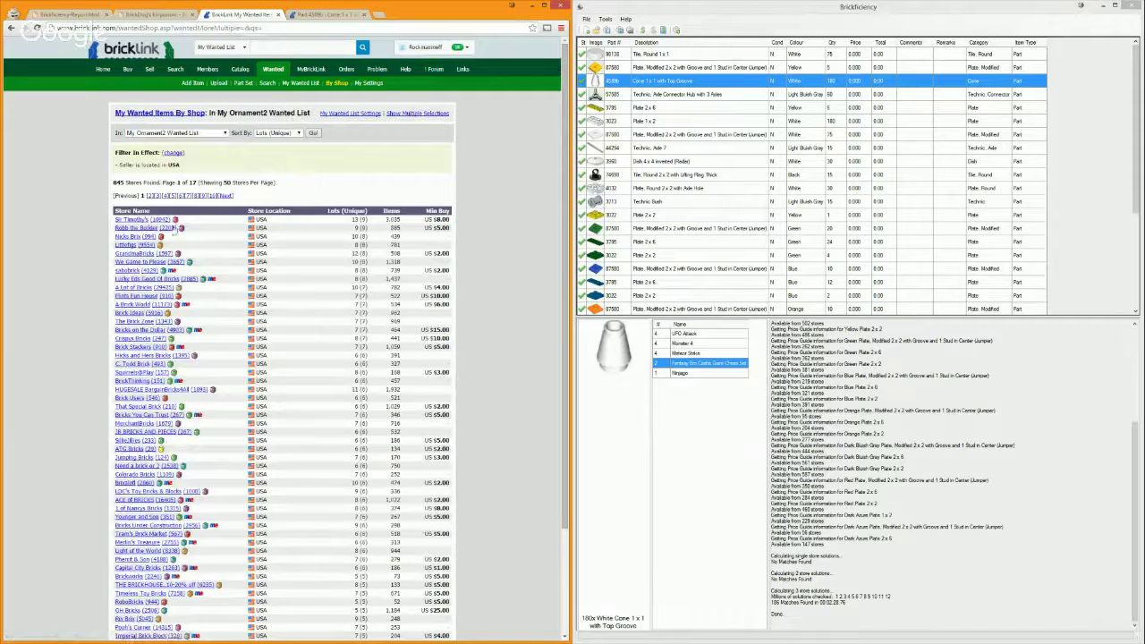
Check the lots and quantities listed for Robb the Builder in the Brickficiency report, and return to the wanted-items shop list
{"action": "left_click", "coordinate": [76, 14]}
{"action": "scroll", "coordinate": [102, 184], "scroll_direction": "down", "scroll_amount": 3}
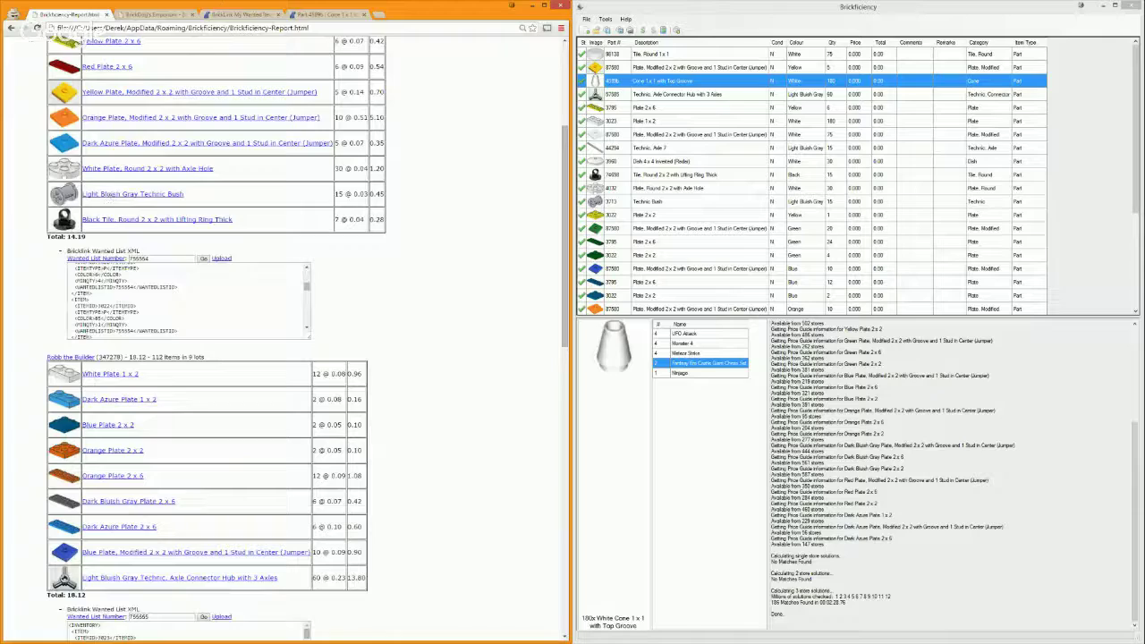
{"action": "left_click", "coordinate": [239, 16]}
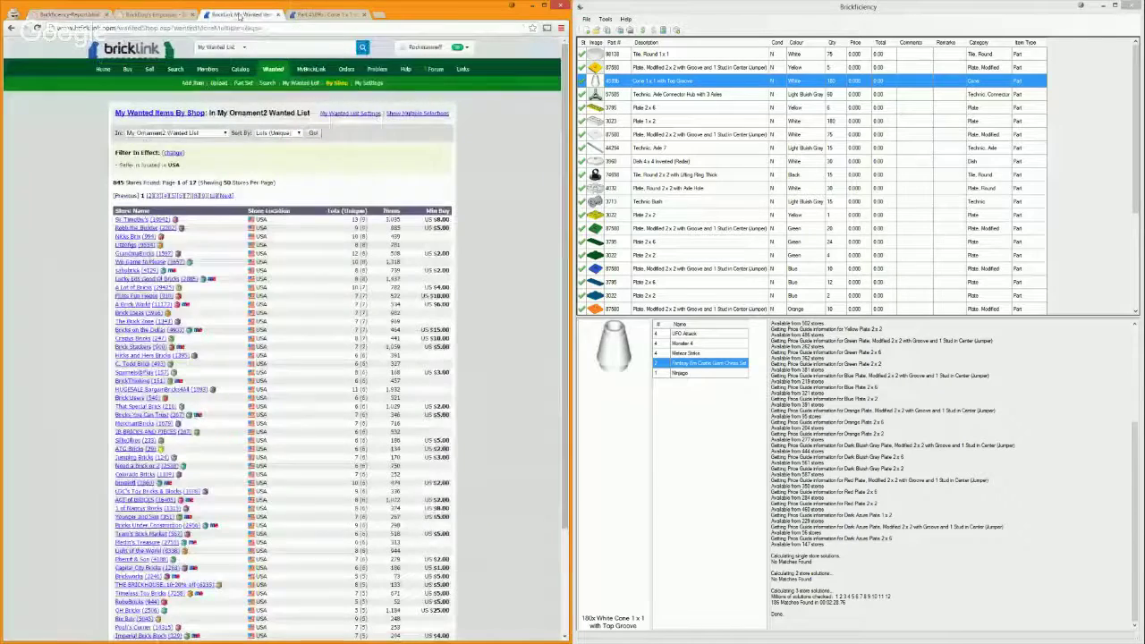
Open Robb the Builder's store items for My Ornament2 Wanted List and auto-fill the cart quantities with the minimum wanted amounts
{"action": "left_click", "coordinate": [130, 228]}
{"action": "scroll", "coordinate": [411, 215], "scroll_direction": "down", "scroll_amount": 3}
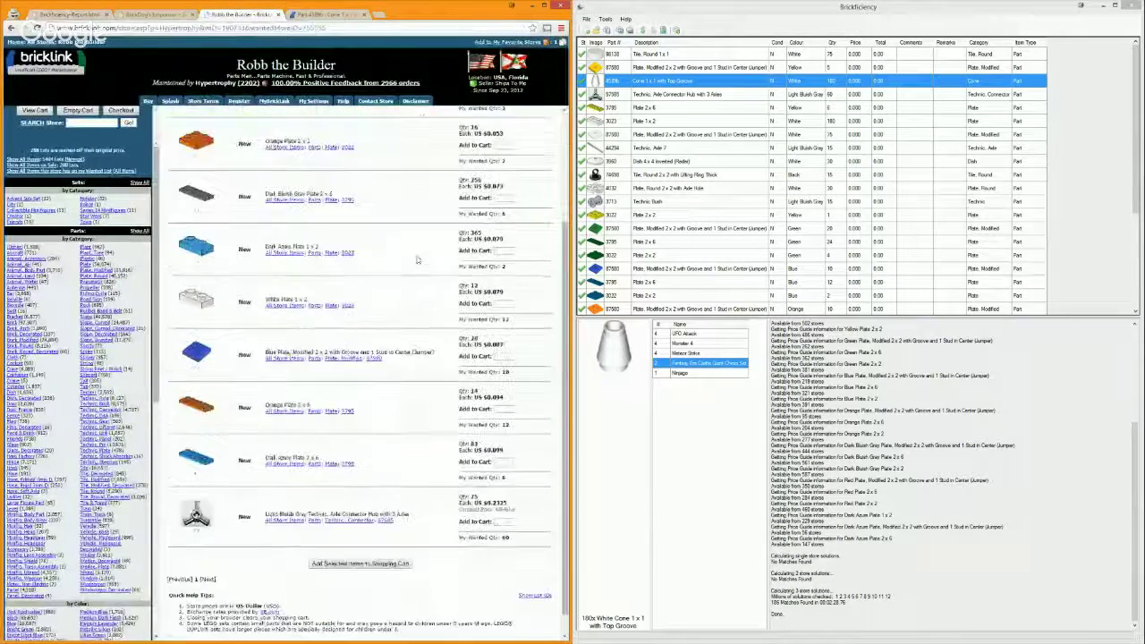
{"action": "scroll", "coordinate": [429, 215], "scroll_direction": "up", "scroll_amount": 3}
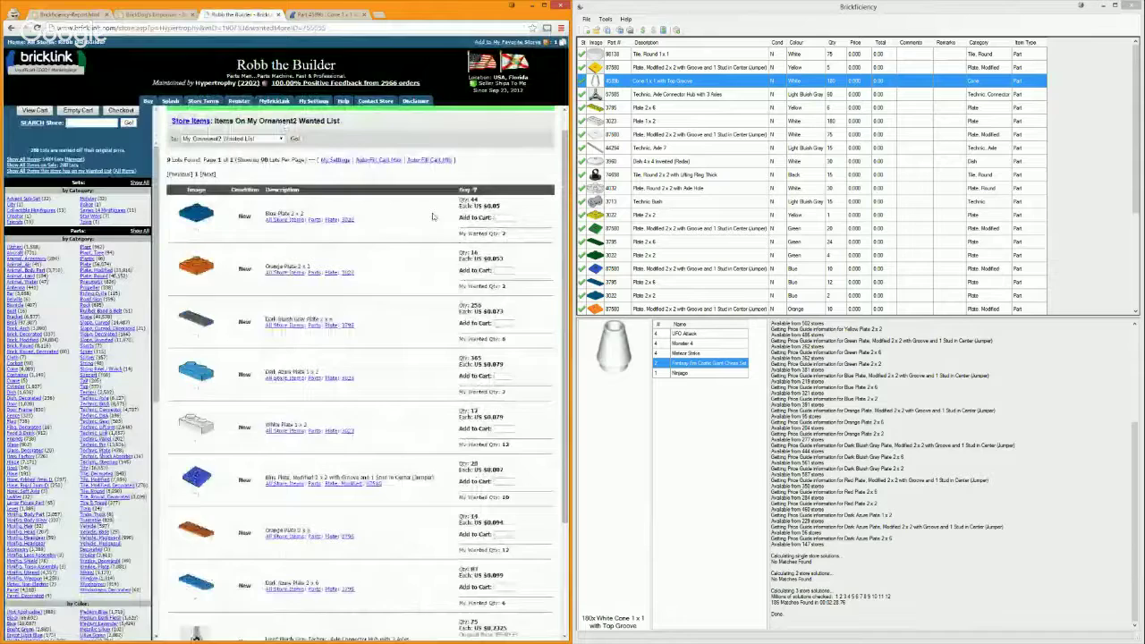
{"action": "left_click", "coordinate": [433, 160]}
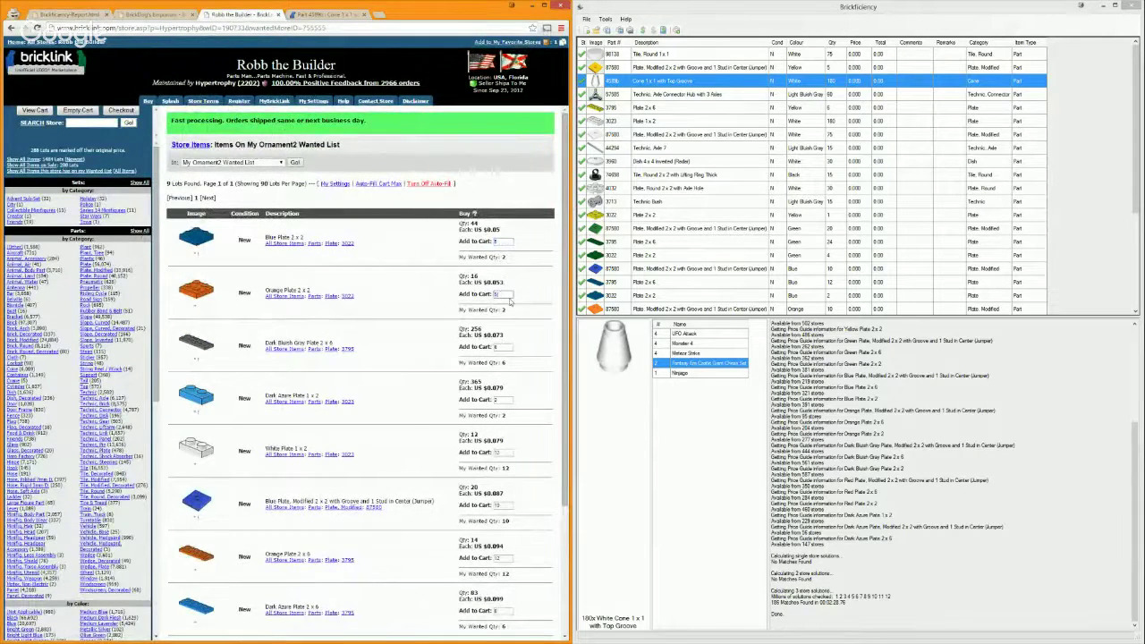
Set cart quantities to 5 for the 2x2 plates and Dark Azure 1x2, 10 for Dark Bluish Gray 2x6, and 15 for blue jumpers
{"action": "scroll", "coordinate": [503, 279], "scroll_direction": "down", "scroll_amount": 1}
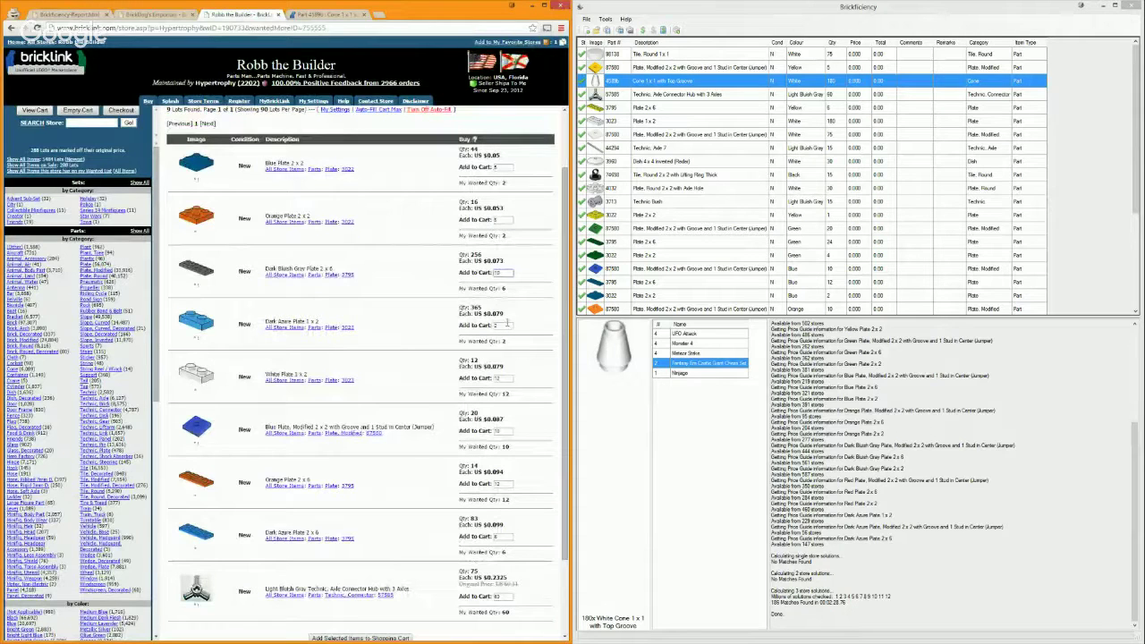
{"action": "scroll", "coordinate": [506, 377], "scroll_direction": "down", "scroll_amount": 2}
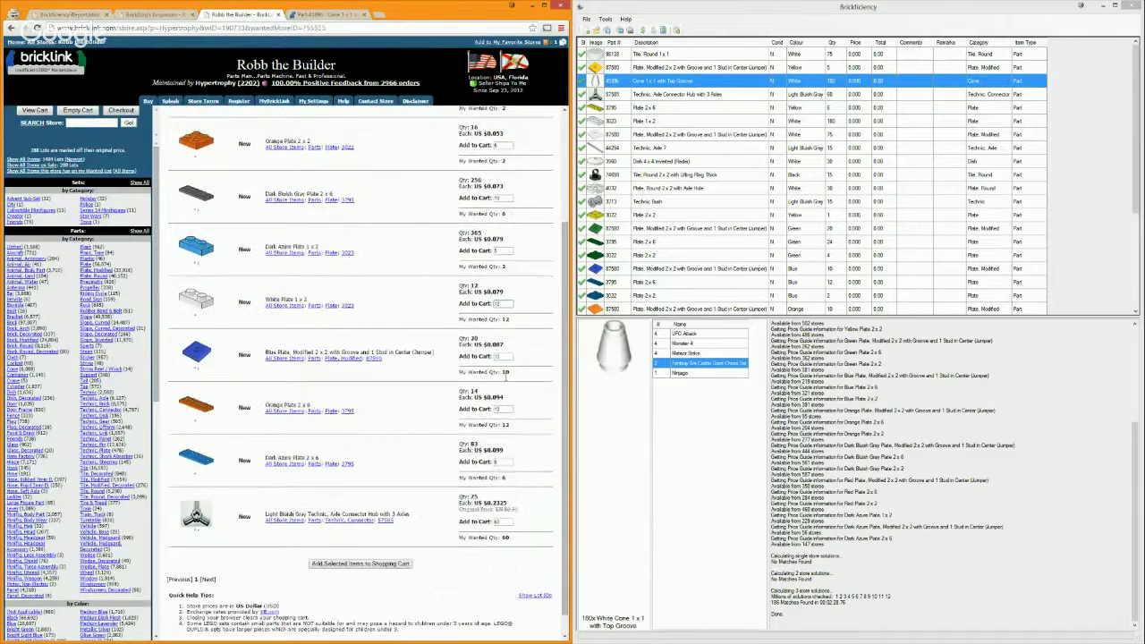
{"action": "left_click", "coordinate": [506, 333]}
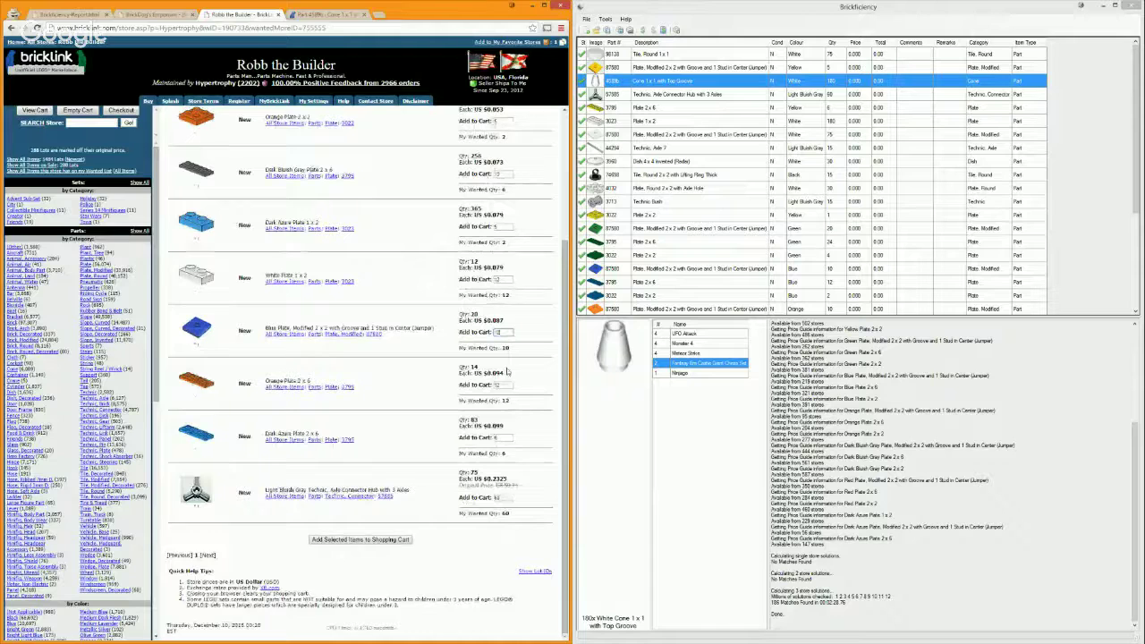
{"action": "type", "text": "10"}
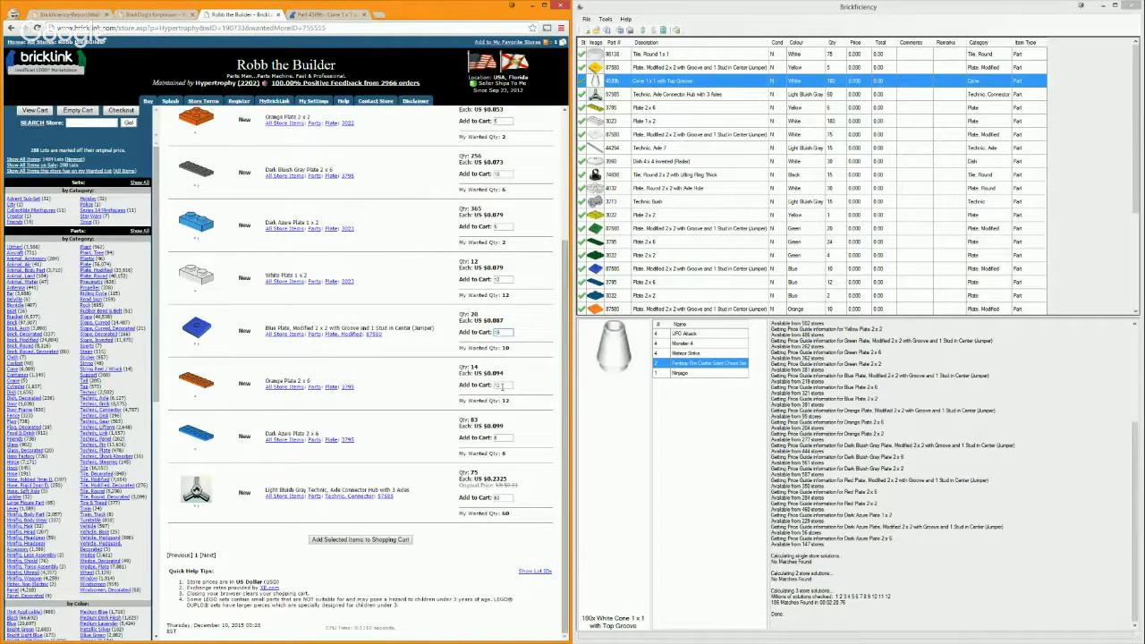
Set Orange Plate 2x6 to 14 and Dark Azure Plate 2x6 to 10, adjust the Axle Connector Hub quantity, and add all selected lots to the cart
{"action": "left_click", "coordinate": [501, 387]}
{"action": "type", "text": "12"}
{"action": "left_click", "coordinate": [502, 437]}
{"action": "type", "text": "6"}
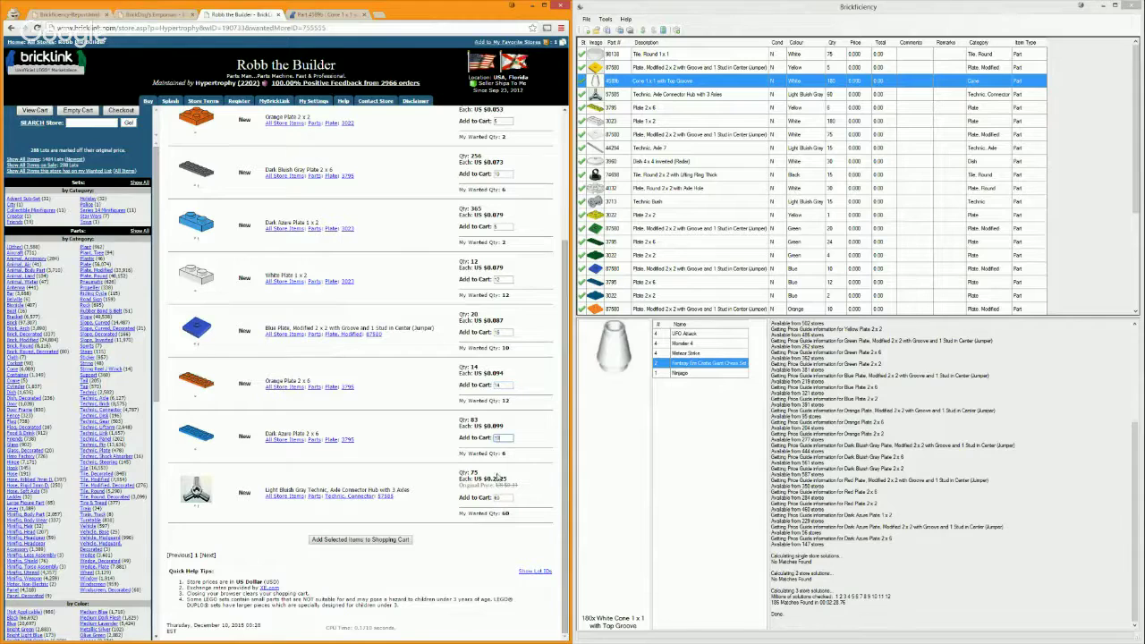
{"action": "left_click", "coordinate": [500, 497]}
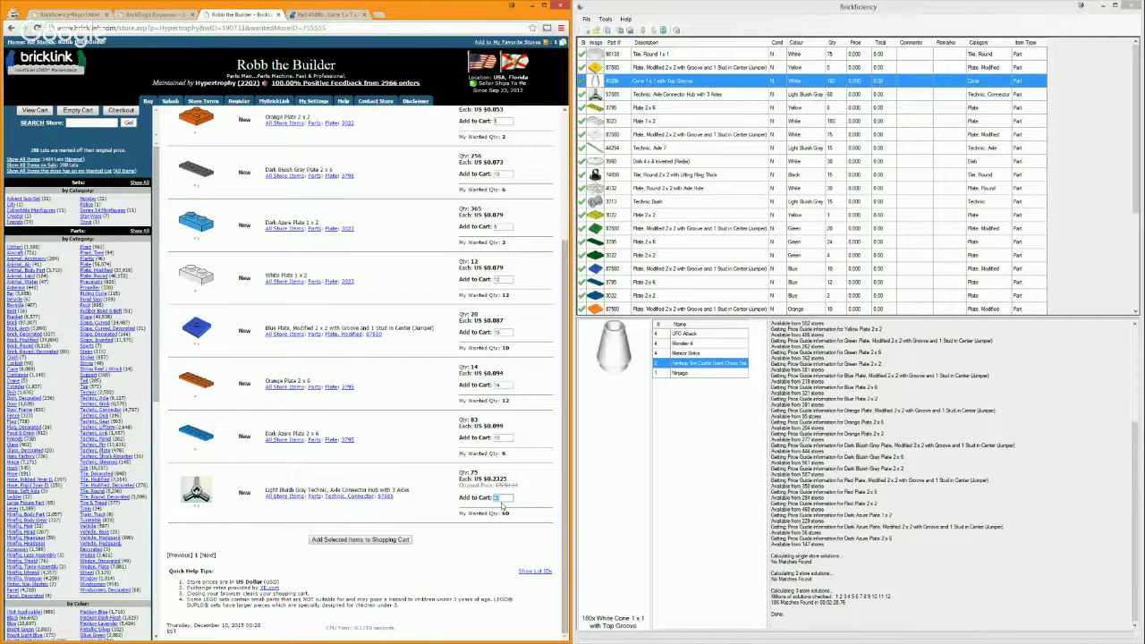
{"action": "left_click", "coordinate": [347, 540]}
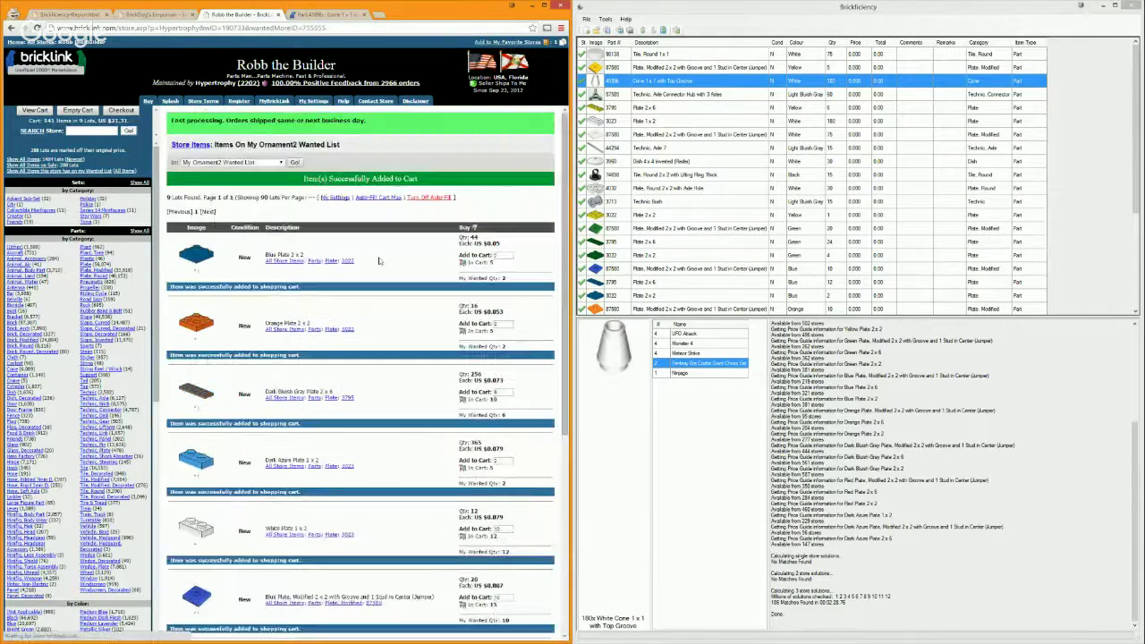